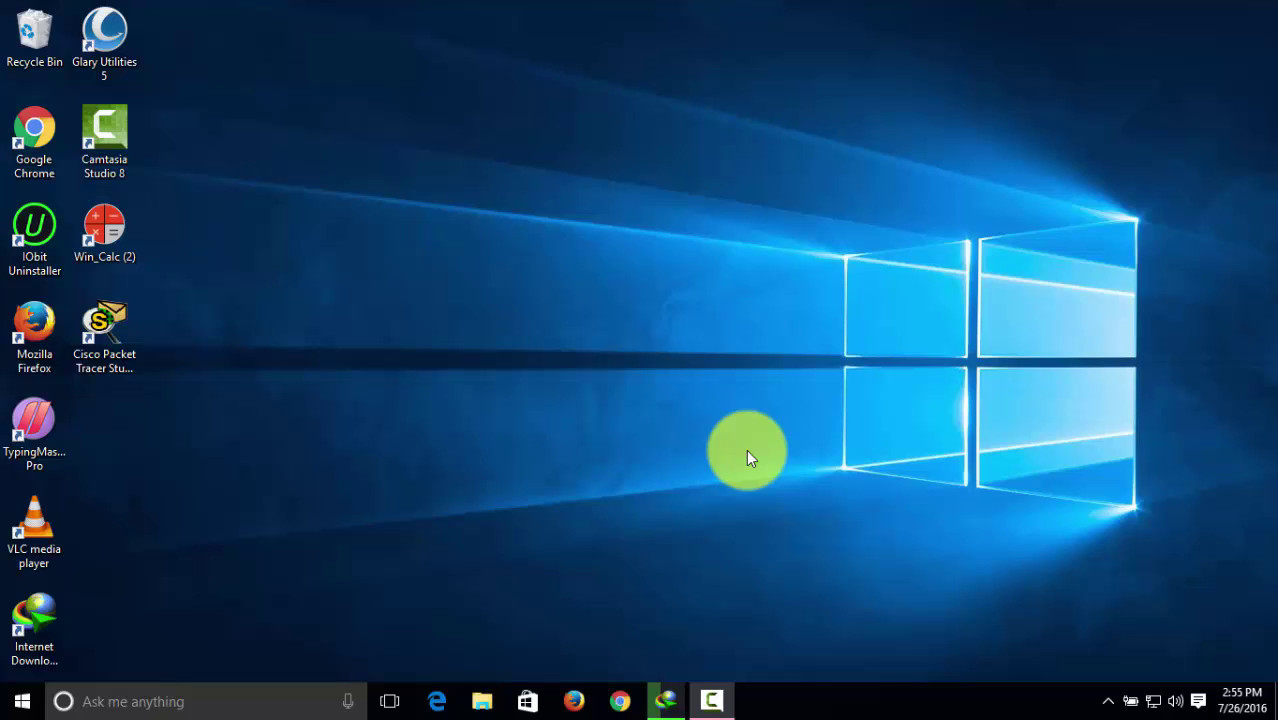
Launch Cisco Packet Tracer Student and maximize its window over an empty Logical workspace
{"action": "left_click", "coordinate": [430, 286]}
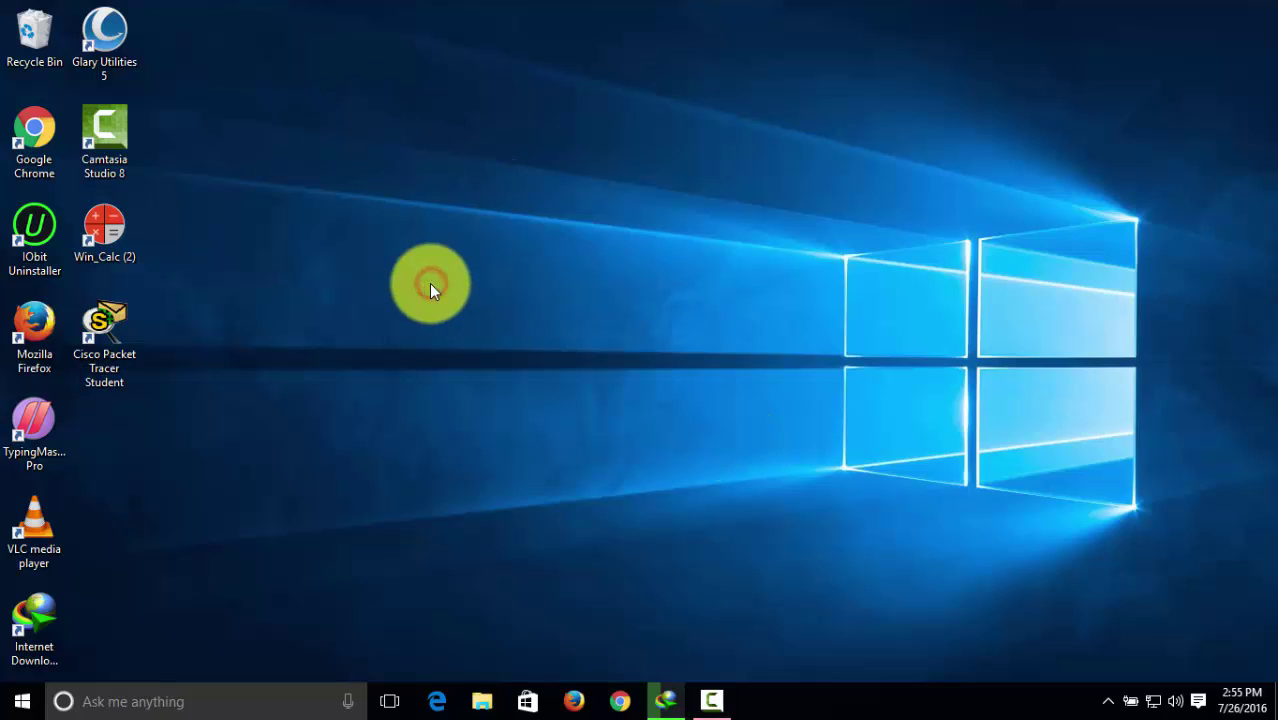
{"action": "double_click", "coordinate": [105, 330]}
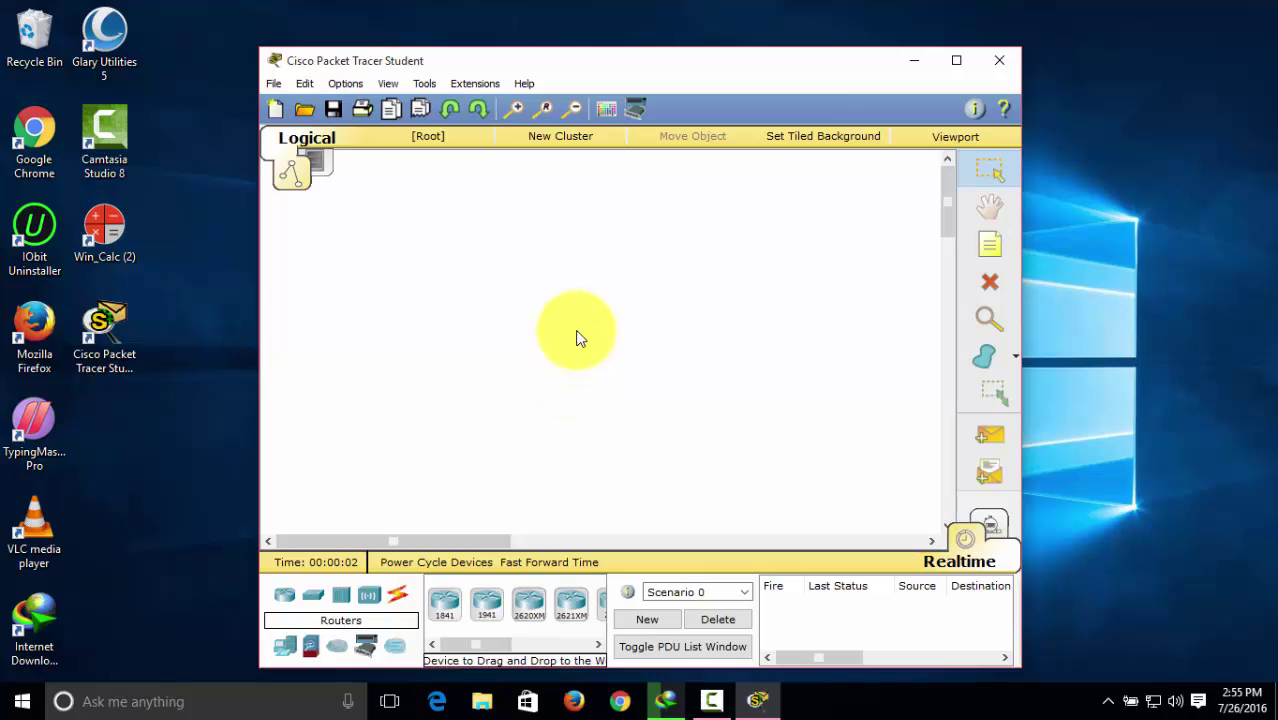
{"action": "left_click_drag", "start_coordinate": [814, 68], "coordinate": [827, 3]}
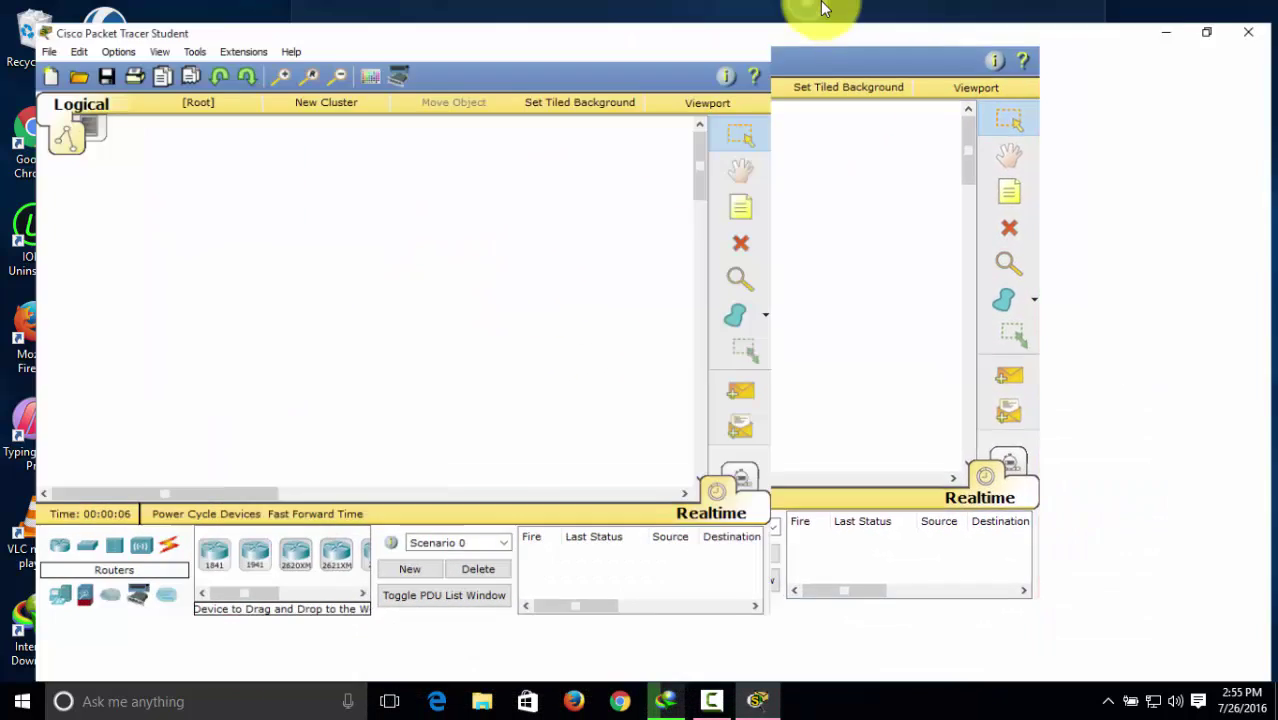
{"action": "left_click", "coordinate": [1205, 132]}
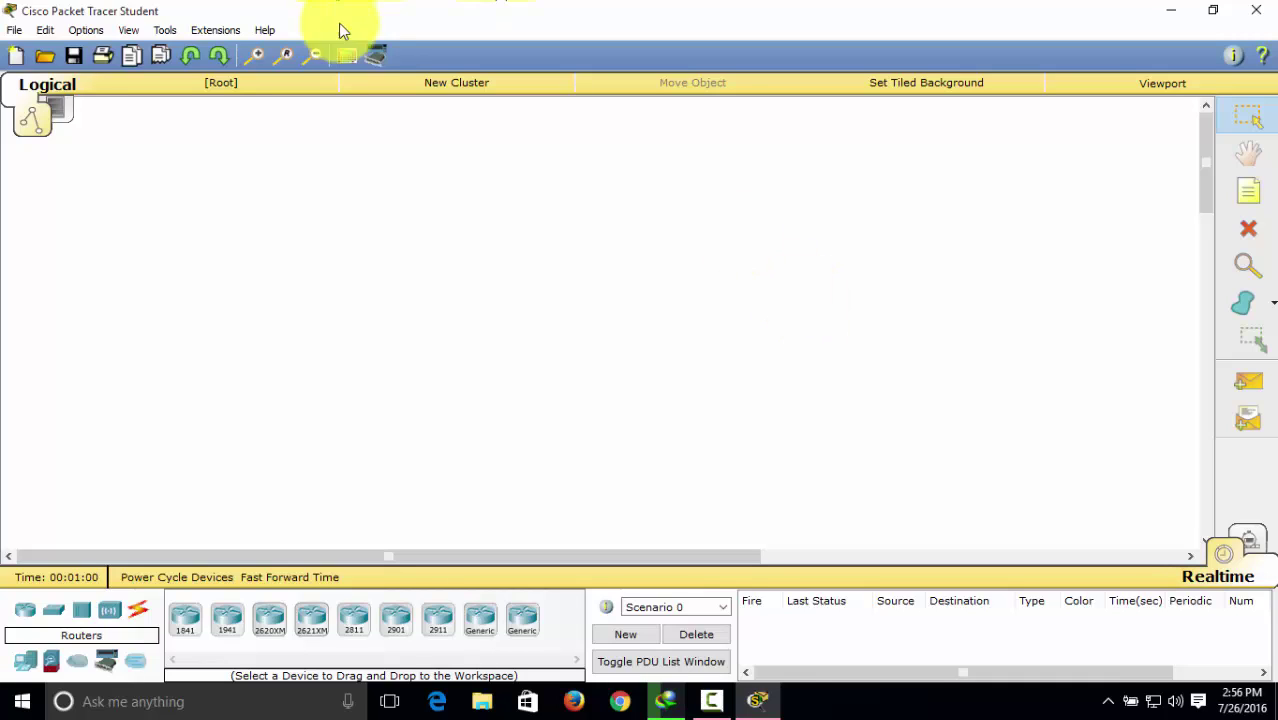
Place three 2811 routers on the canvas as Router0, Router1 and Router2
{"action": "left_click", "coordinate": [406, 364]}
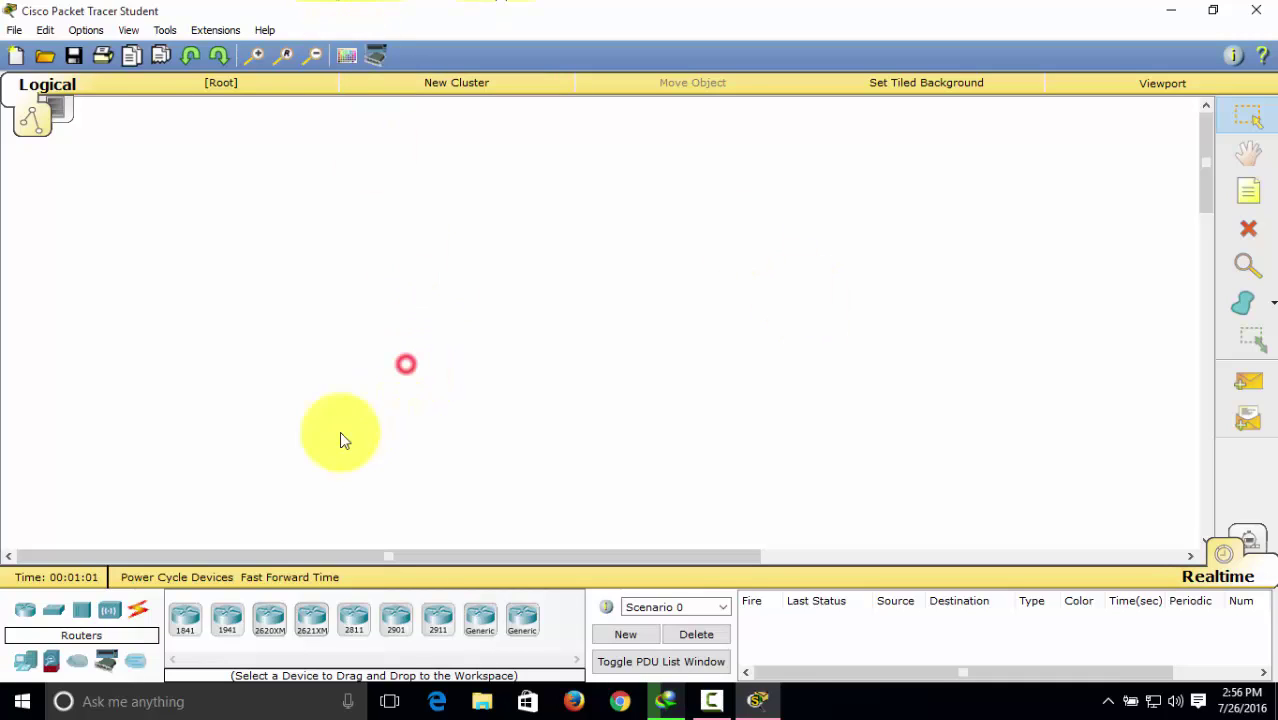
{"action": "left_click", "coordinate": [24, 611]}
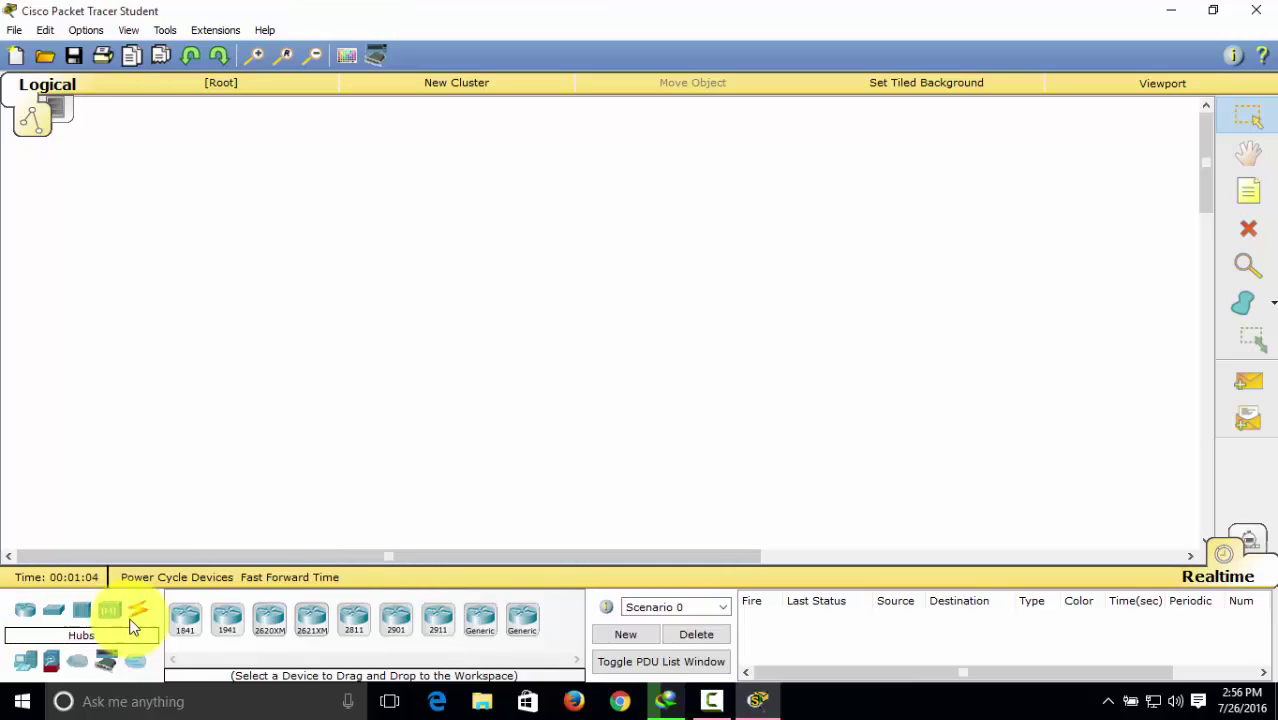
{"action": "left_click", "coordinate": [358, 622]}
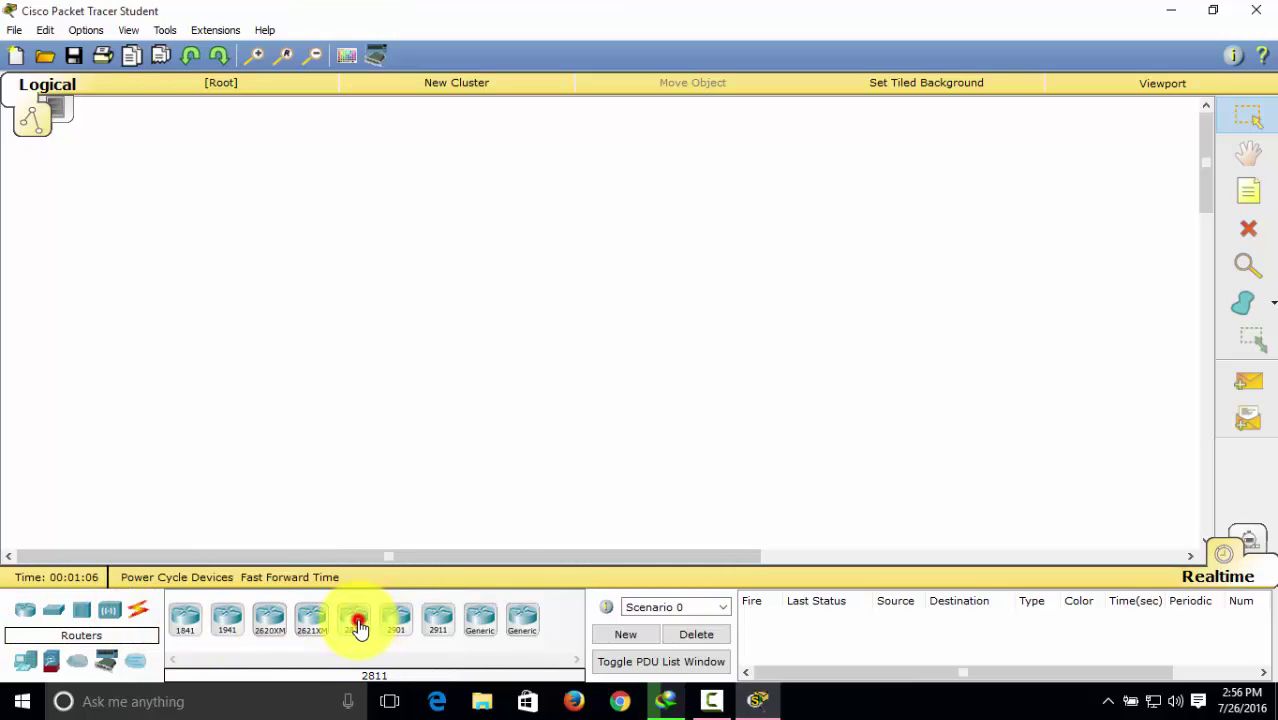
{"action": "left_click", "coordinate": [360, 181]}
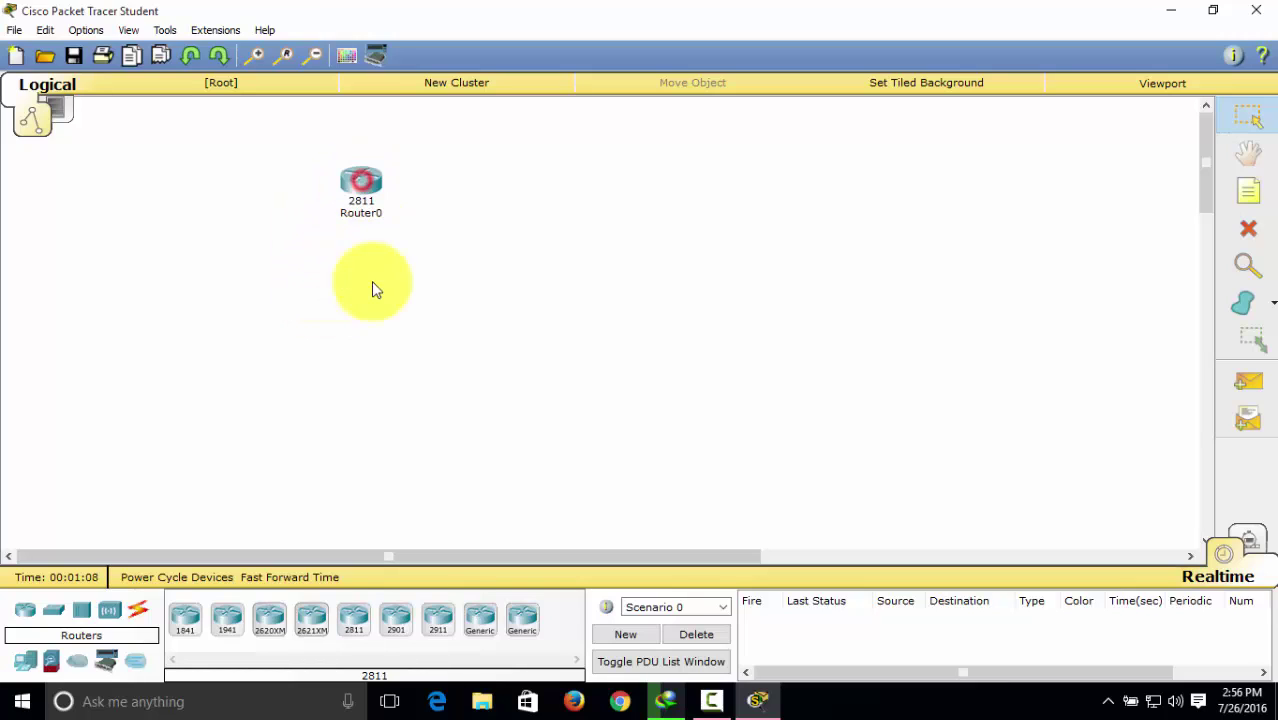
{"action": "left_click", "coordinate": [356, 622]}
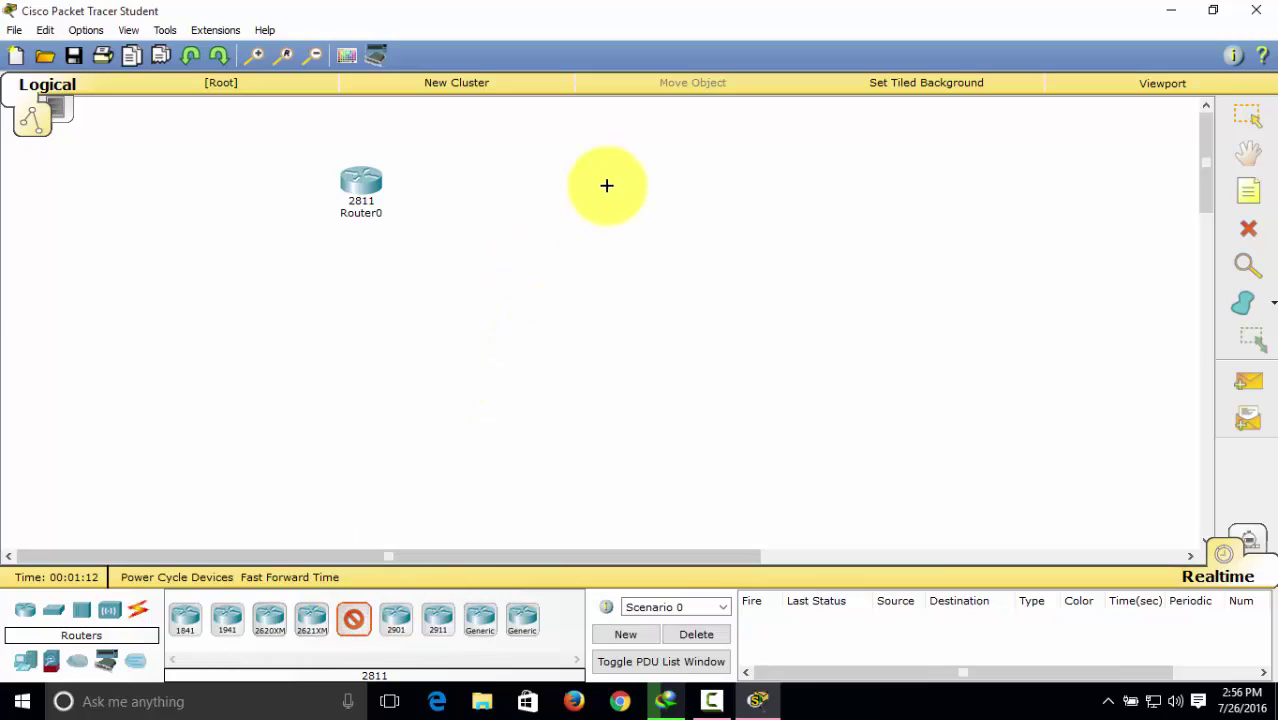
{"action": "left_click", "coordinate": [606, 185]}
{"action": "left_click", "coordinate": [356, 624]}
{"action": "left_click", "coordinate": [757, 272]}
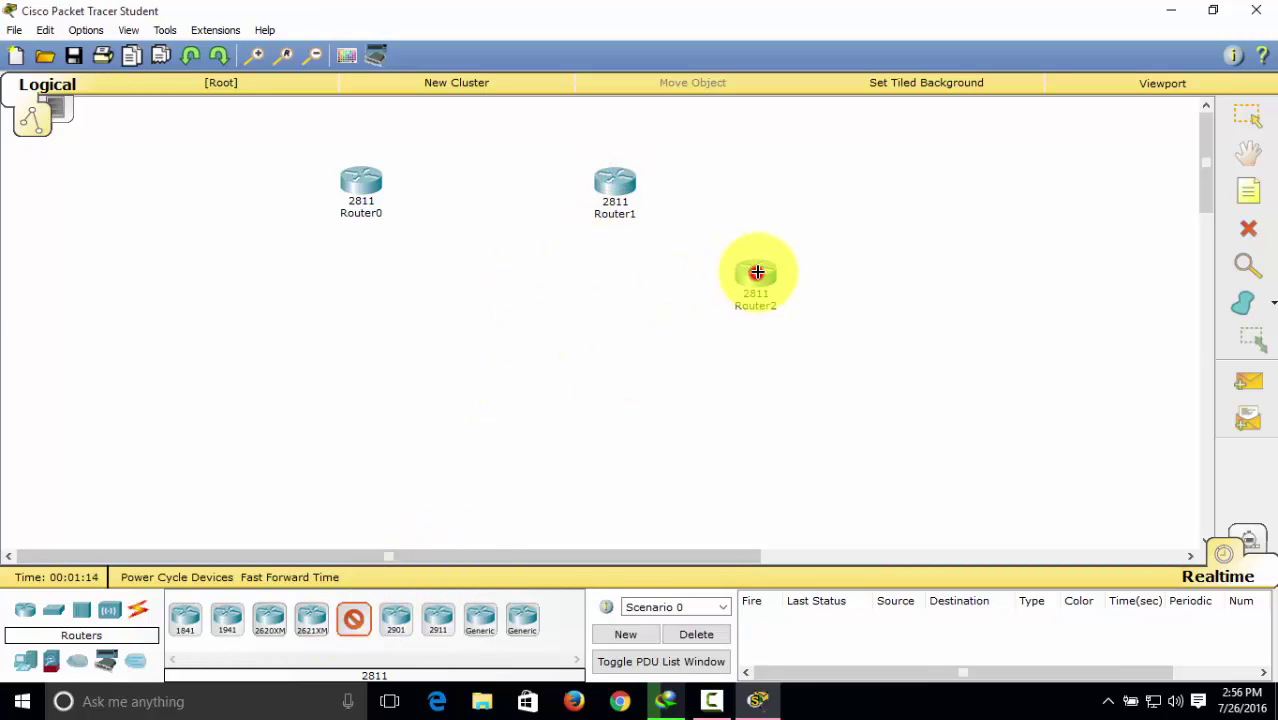
Remove the extra Router3 from the workspace with the Delete tool
{"action": "left_click", "coordinate": [855, 195]}
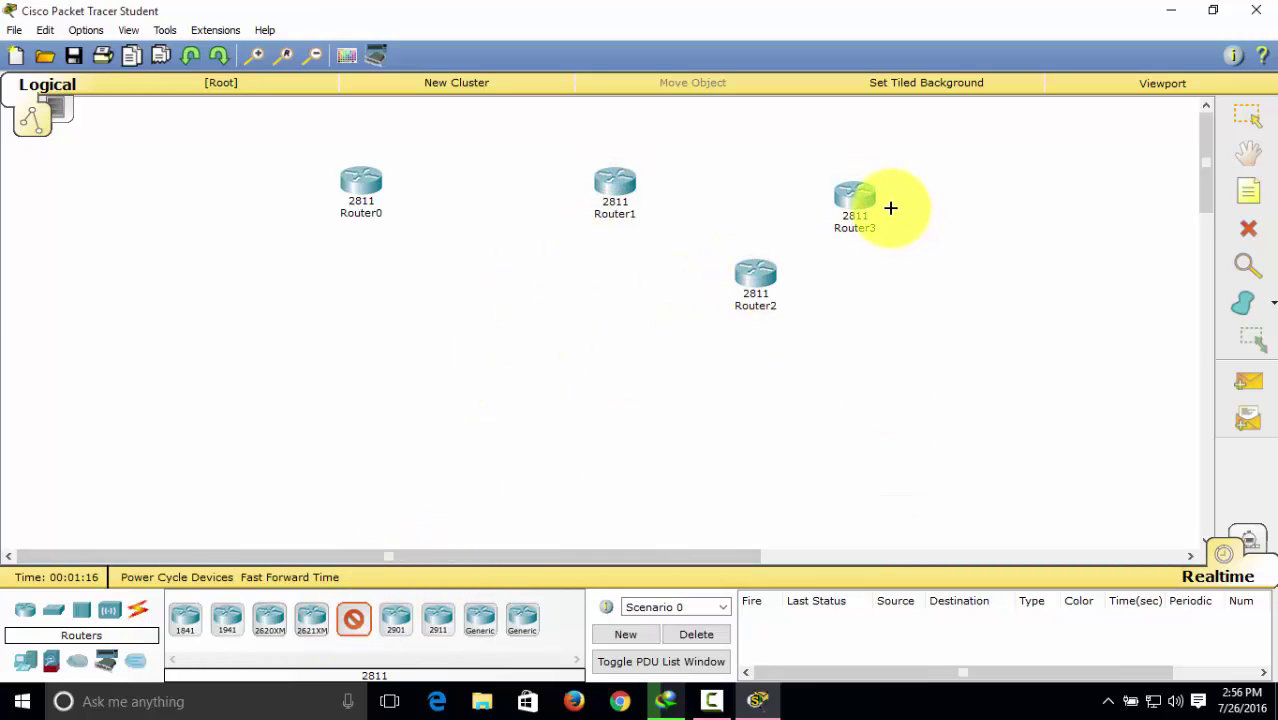
{"action": "key", "text": "Delete"}
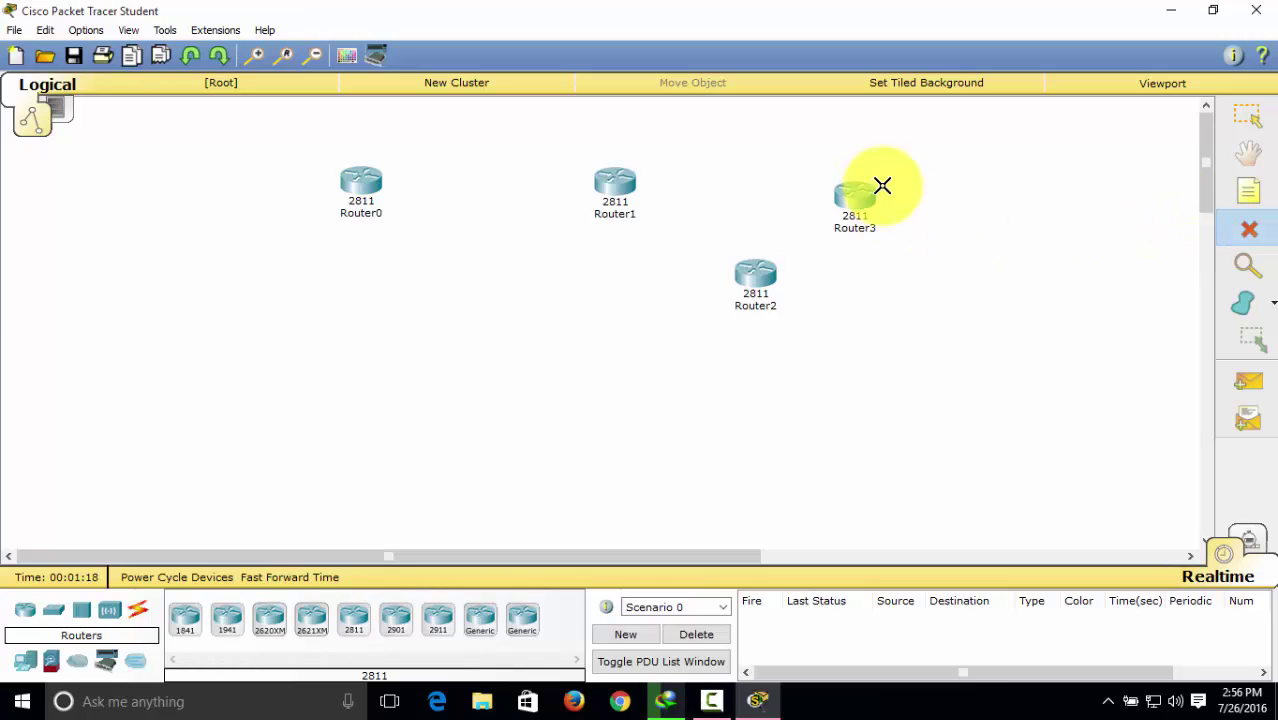
{"action": "left_click", "coordinate": [860, 200]}
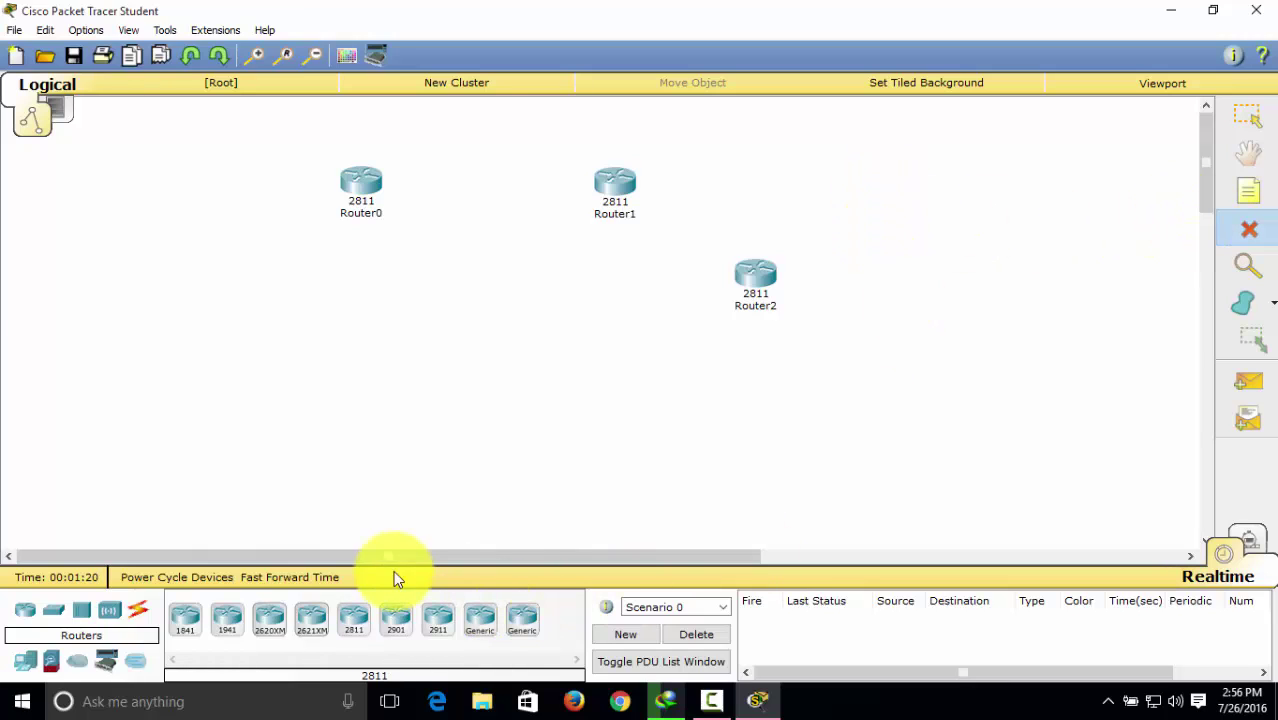
{"action": "left_click", "coordinate": [50, 610]}
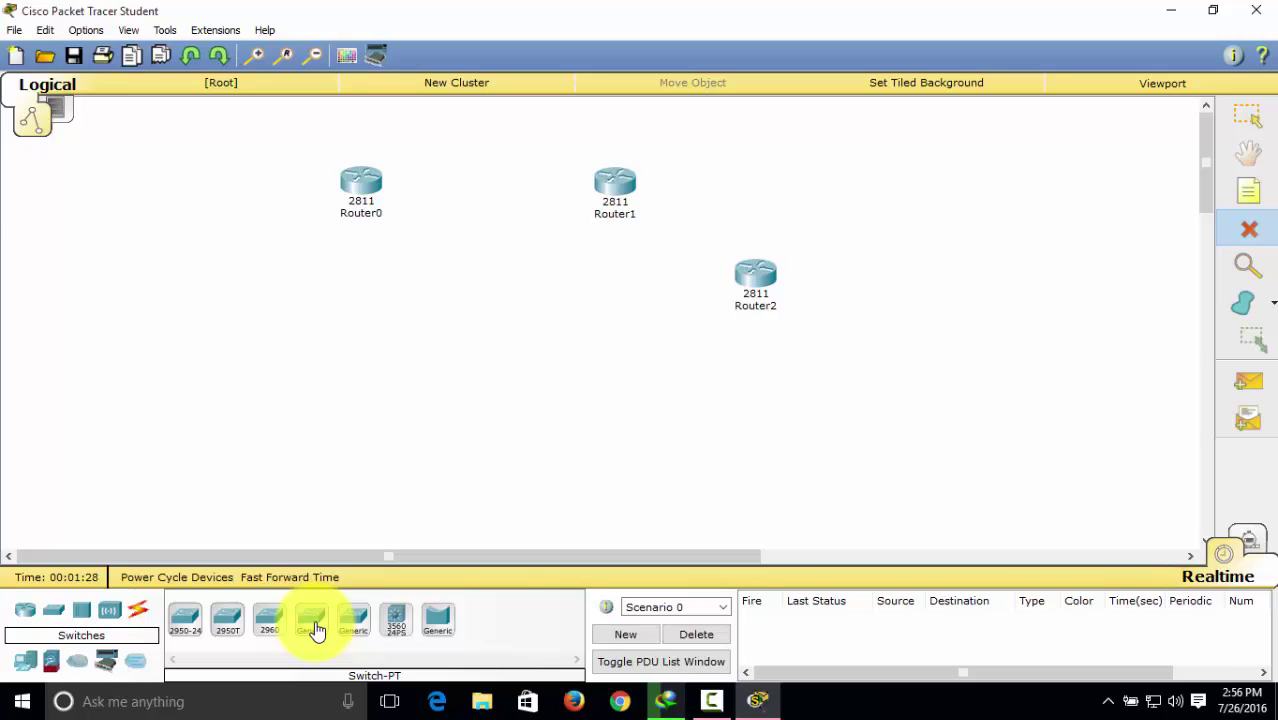
Place four Switch-PT Generic switches, Switch0 to Switch3, in a row below the routers
{"action": "left_click", "coordinate": [312, 625]}
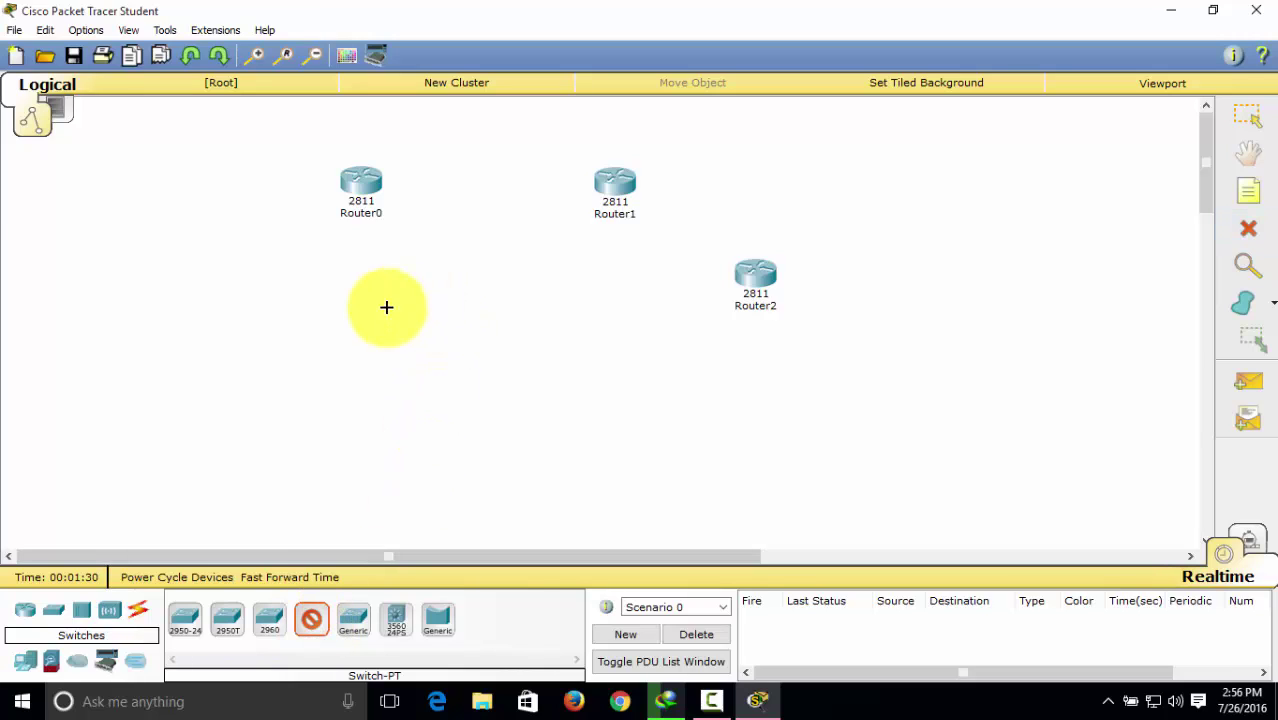
{"action": "left_click", "coordinate": [234, 296]}
{"action": "left_click", "coordinate": [284, 321]}
{"action": "left_click", "coordinate": [358, 331]}
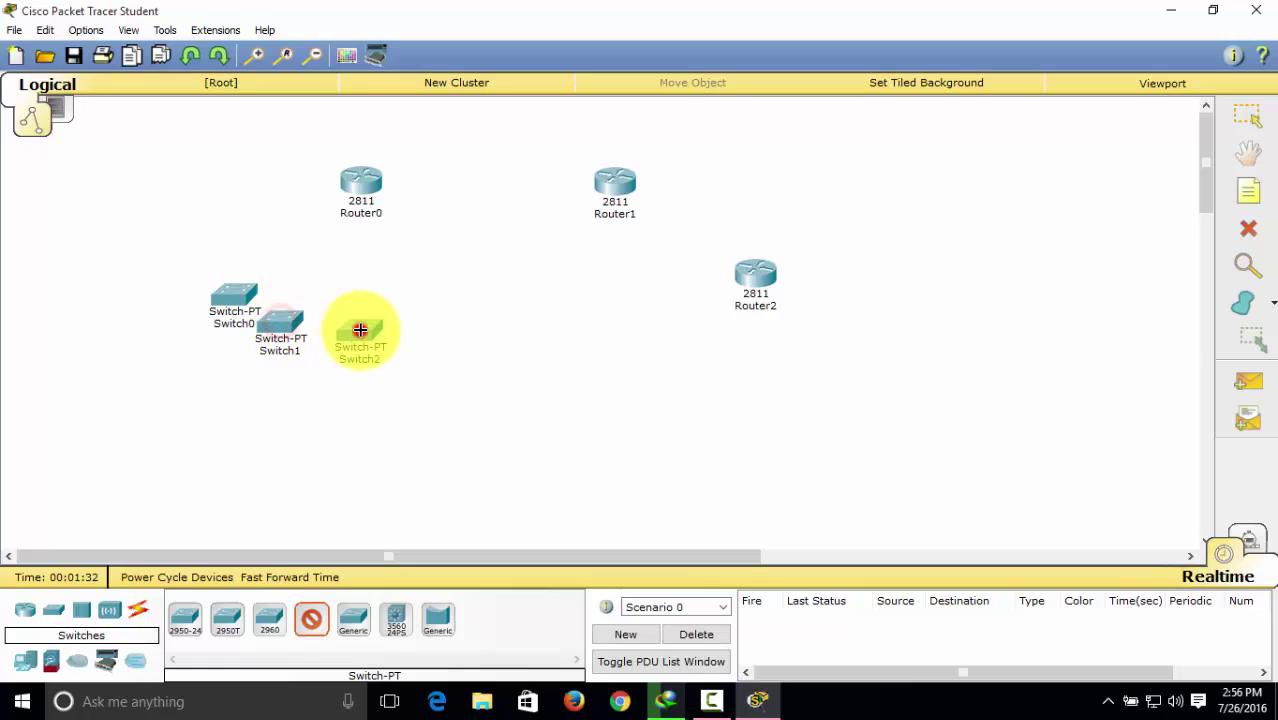
{"action": "left_click", "coordinate": [496, 337]}
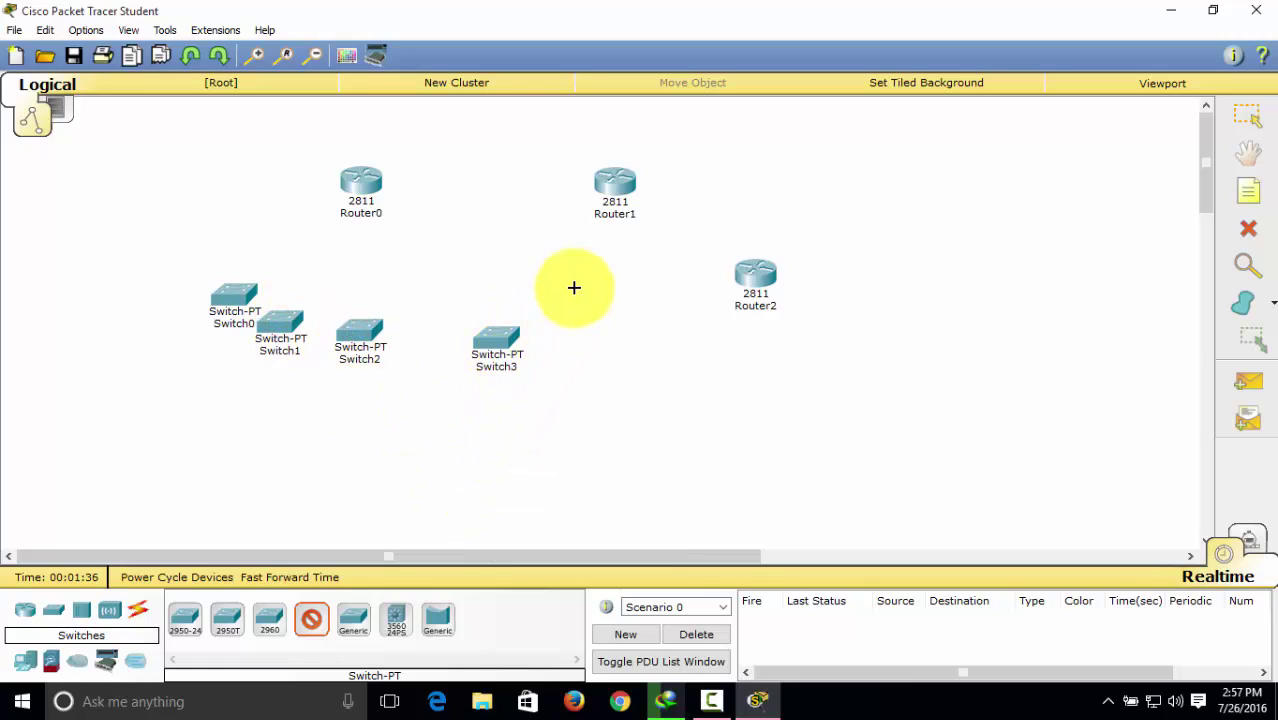
{"action": "left_click", "coordinate": [1258, 117]}
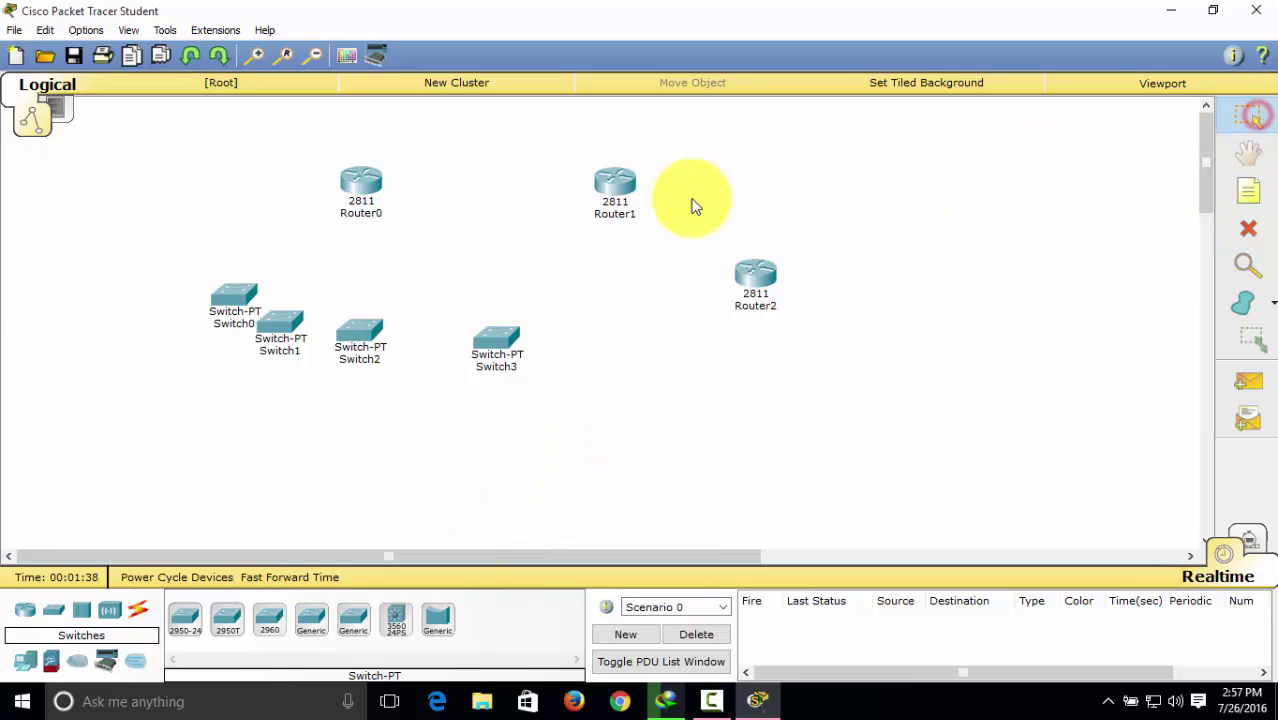
Arrange Router0, Router1 and Router2 into a triangle layout
{"action": "left_click_drag", "start_coordinate": [613, 188], "coordinate": [590, 158]}
{"action": "left_click_drag", "start_coordinate": [381, 197], "coordinate": [446, 240]}
{"action": "left_click_drag", "start_coordinate": [601, 145], "coordinate": [492, 142]}
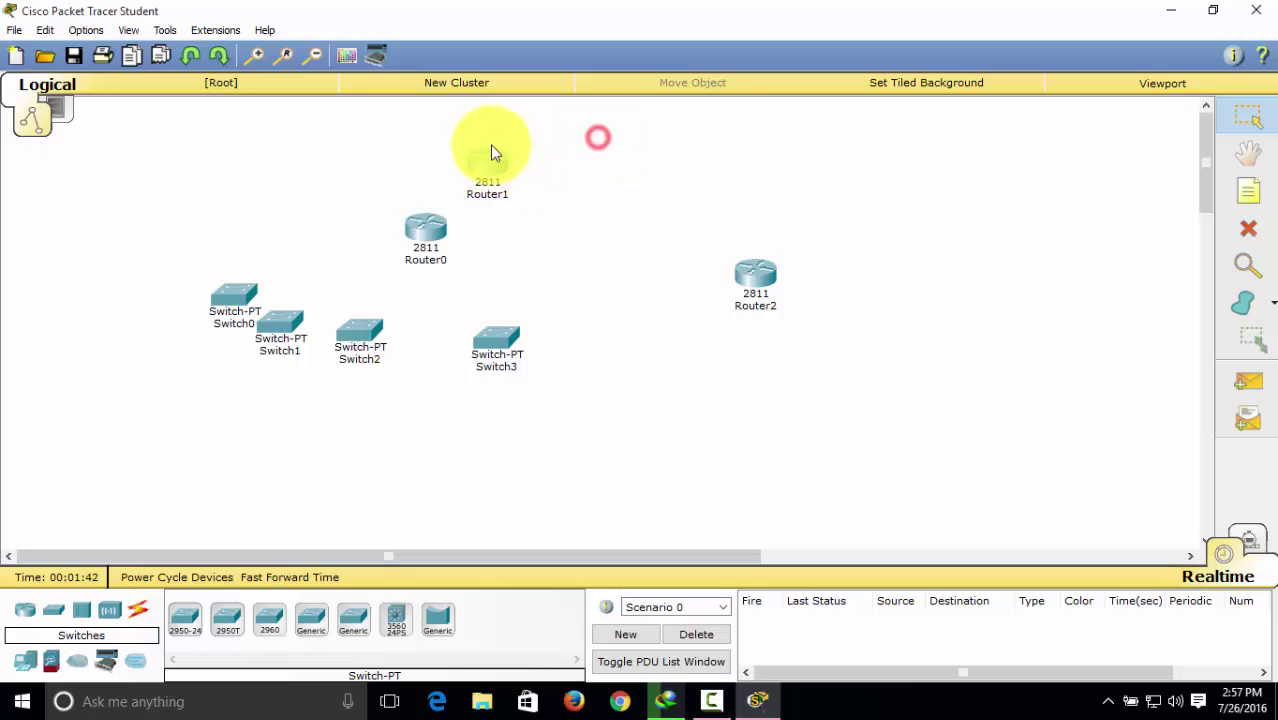
{"action": "left_click_drag", "start_coordinate": [444, 215], "coordinate": [438, 237]}
{"action": "left_click_drag", "start_coordinate": [489, 146], "coordinate": [632, 150]}
{"action": "left_click", "coordinate": [453, 247]}
{"action": "left_click_drag", "start_coordinate": [453, 247], "coordinate": [465, 220]}
{"action": "left_click_drag", "start_coordinate": [760, 281], "coordinate": [652, 284]}
{"action": "left_click_drag", "start_coordinate": [433, 224], "coordinate": [428, 238]}
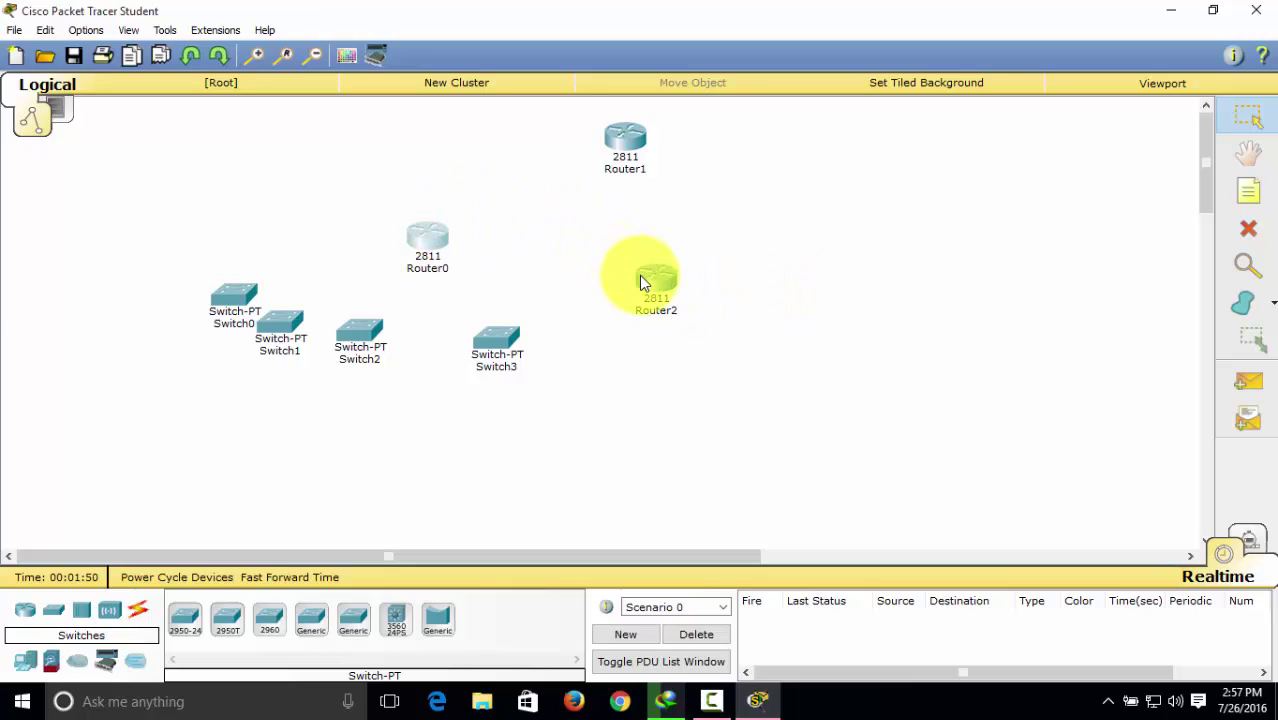
{"action": "left_click_drag", "start_coordinate": [650, 277], "coordinate": [636, 272]}
{"action": "left_click", "coordinate": [636, 148]}
{"action": "left_click_drag", "start_coordinate": [636, 148], "coordinate": [647, 160]}
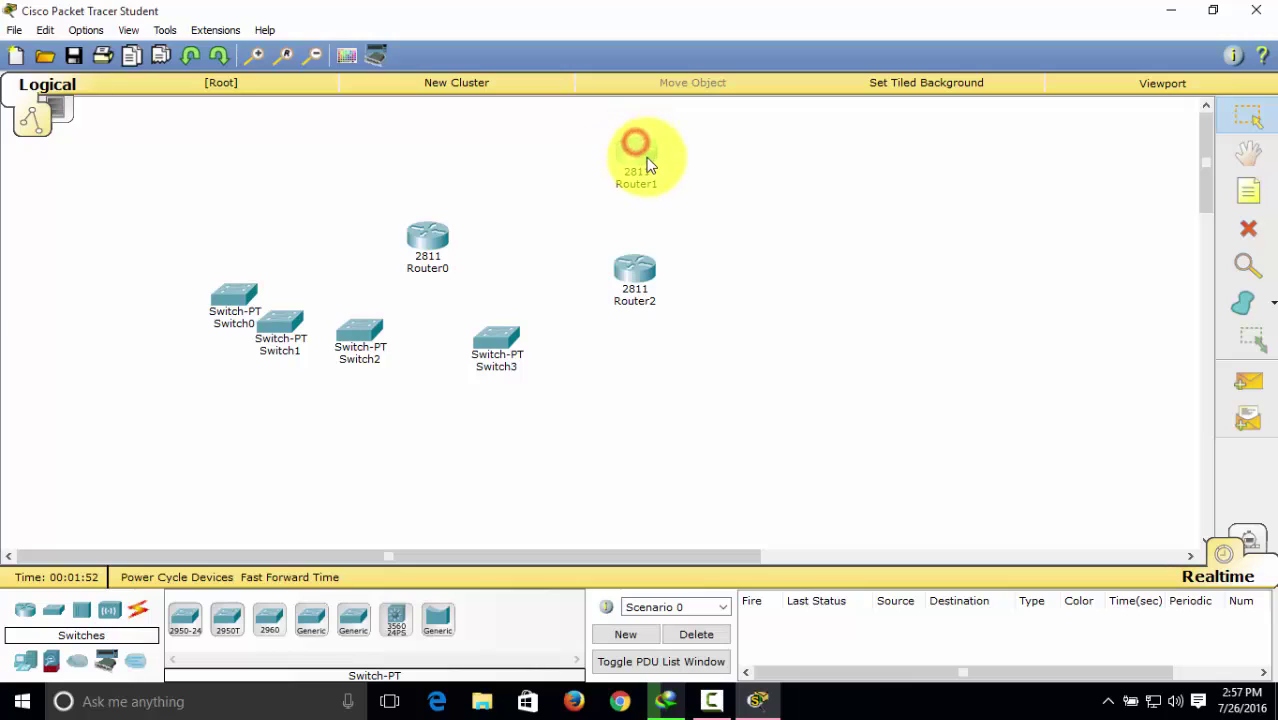
{"action": "left_click_drag", "start_coordinate": [640, 277], "coordinate": [651, 283]}
Spread the switches out: Switch3 right, Switch2 below Router2, Switch1 centre, Switch0 lower left
{"action": "left_click", "coordinate": [503, 335]}
{"action": "left_click_drag", "start_coordinate": [503, 335], "coordinate": [884, 237]}
{"action": "left_click", "coordinate": [393, 355]}
{"action": "left_click_drag", "start_coordinate": [393, 355], "coordinate": [714, 376]}
{"action": "left_click_drag", "start_coordinate": [256, 321], "coordinate": [545, 380]}
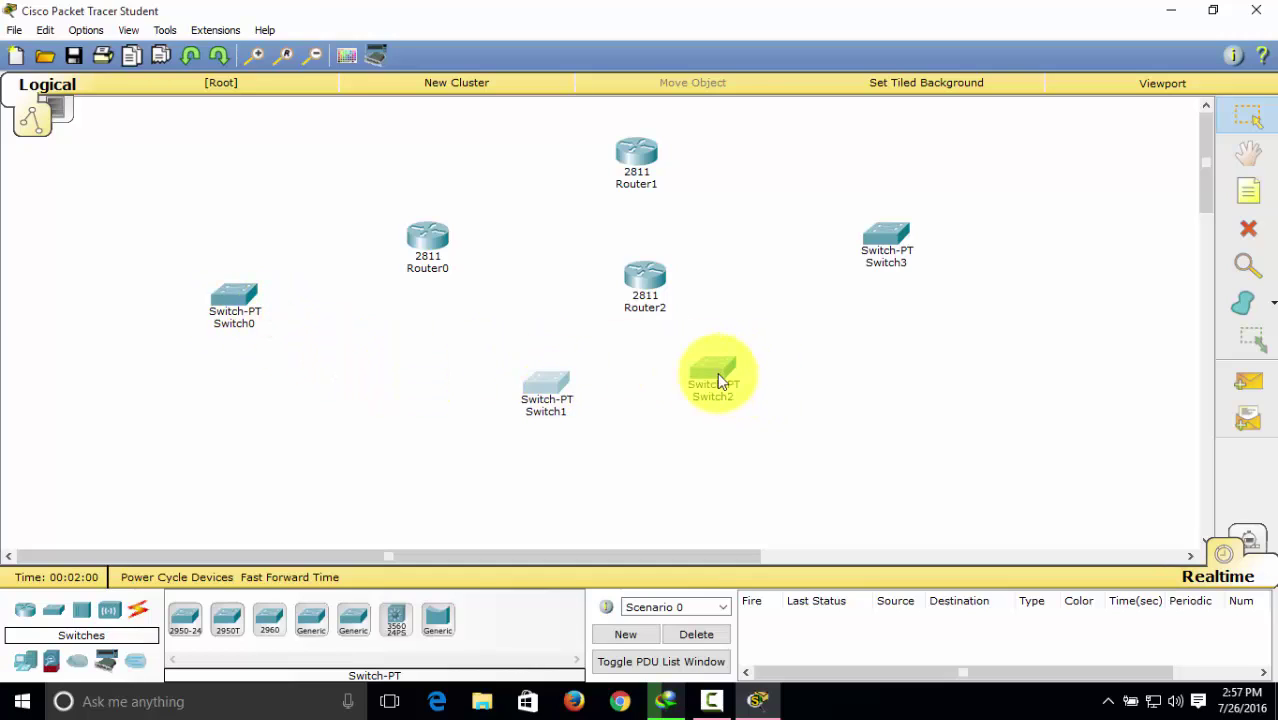
{"action": "left_click_drag", "start_coordinate": [717, 380], "coordinate": [776, 378]}
{"action": "left_click_drag", "start_coordinate": [547, 390], "coordinate": [610, 400]}
{"action": "left_click_drag", "start_coordinate": [245, 288], "coordinate": [293, 322]}
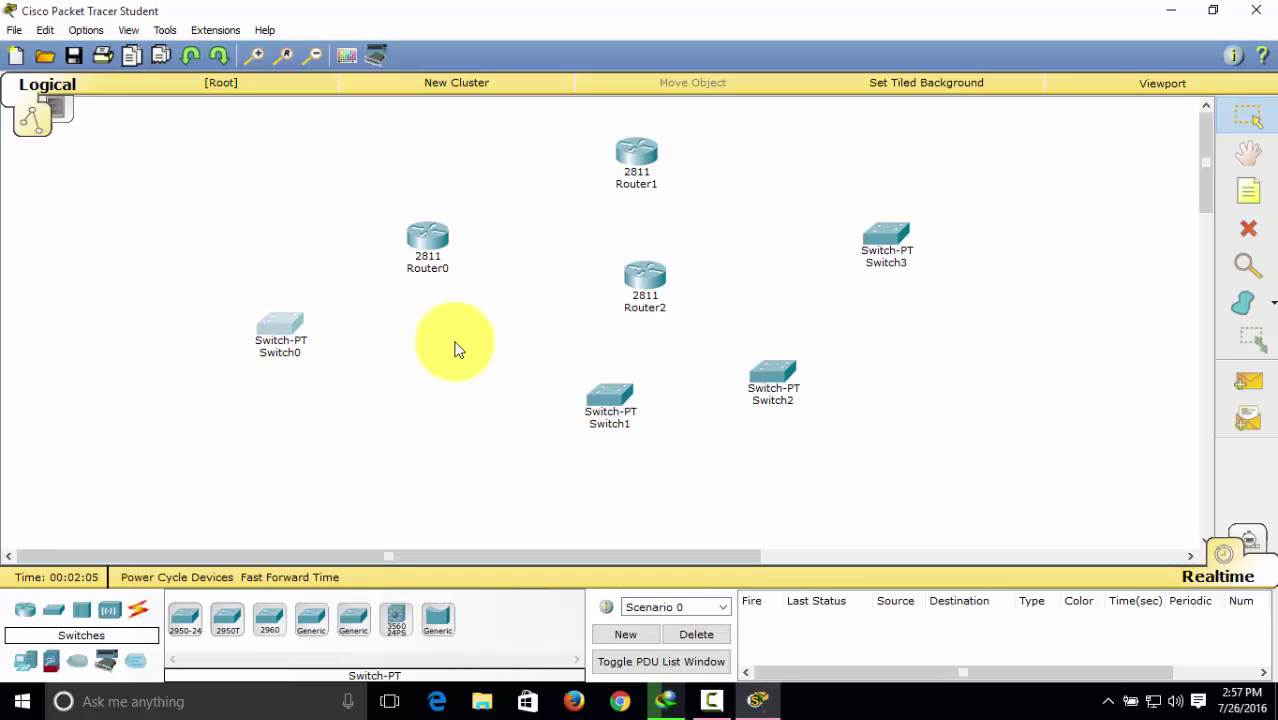
{"action": "left_click", "coordinate": [445, 425]}
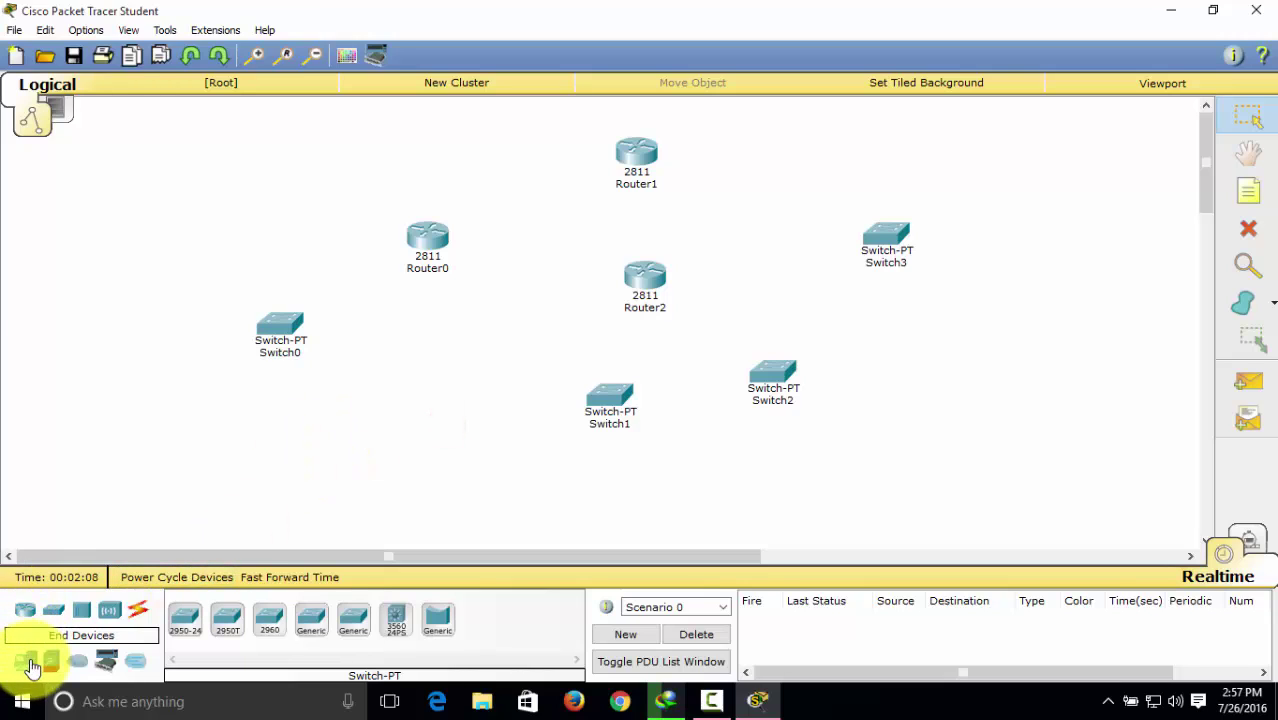
Place generic PCs PC0–PC2 at the lower left and PC3–PC5 below the switches
{"action": "left_click", "coordinate": [25, 664]}
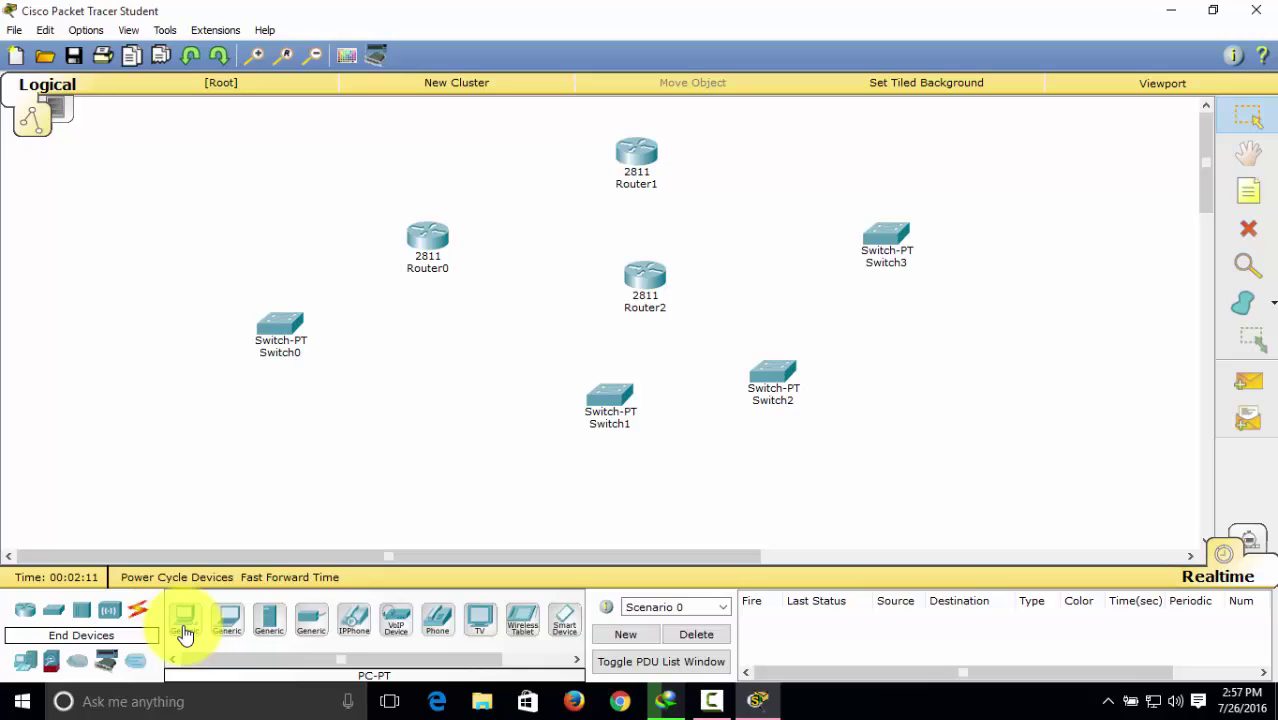
{"action": "left_click", "coordinate": [184, 632]}
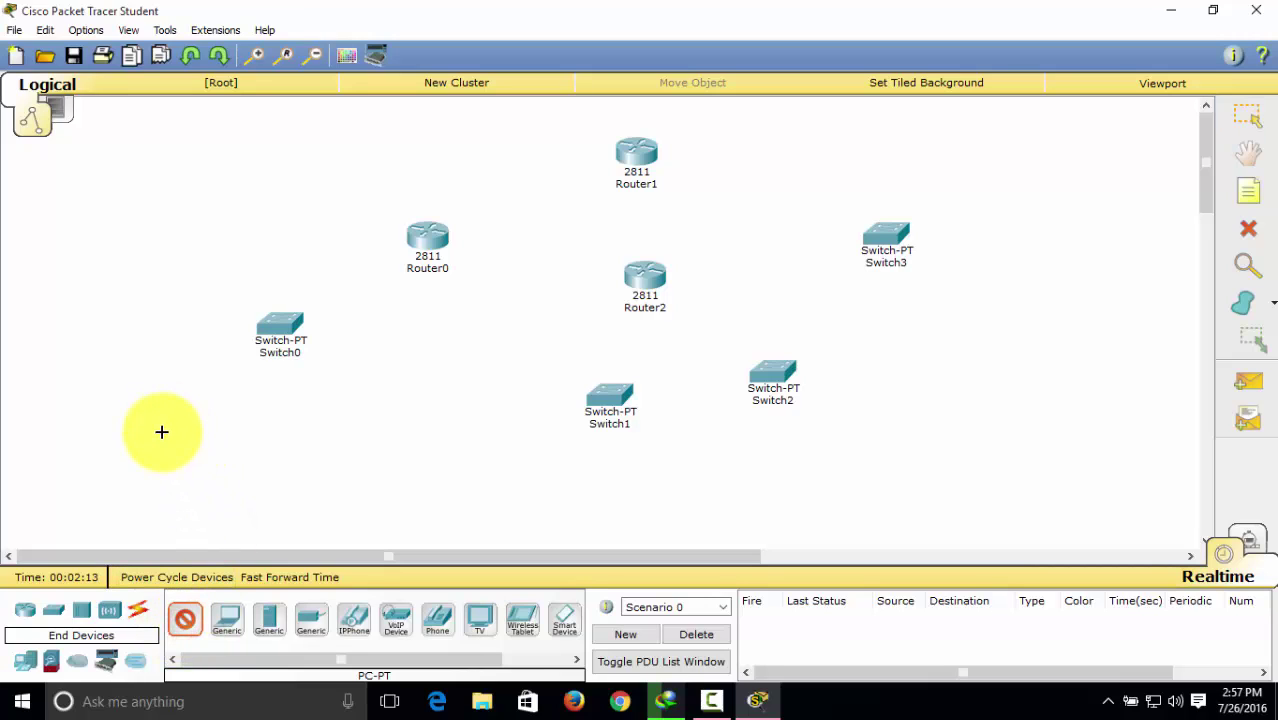
{"action": "left_click", "coordinate": [125, 433]}
{"action": "left_click", "coordinate": [171, 478]}
{"action": "left_click", "coordinate": [222, 510]}
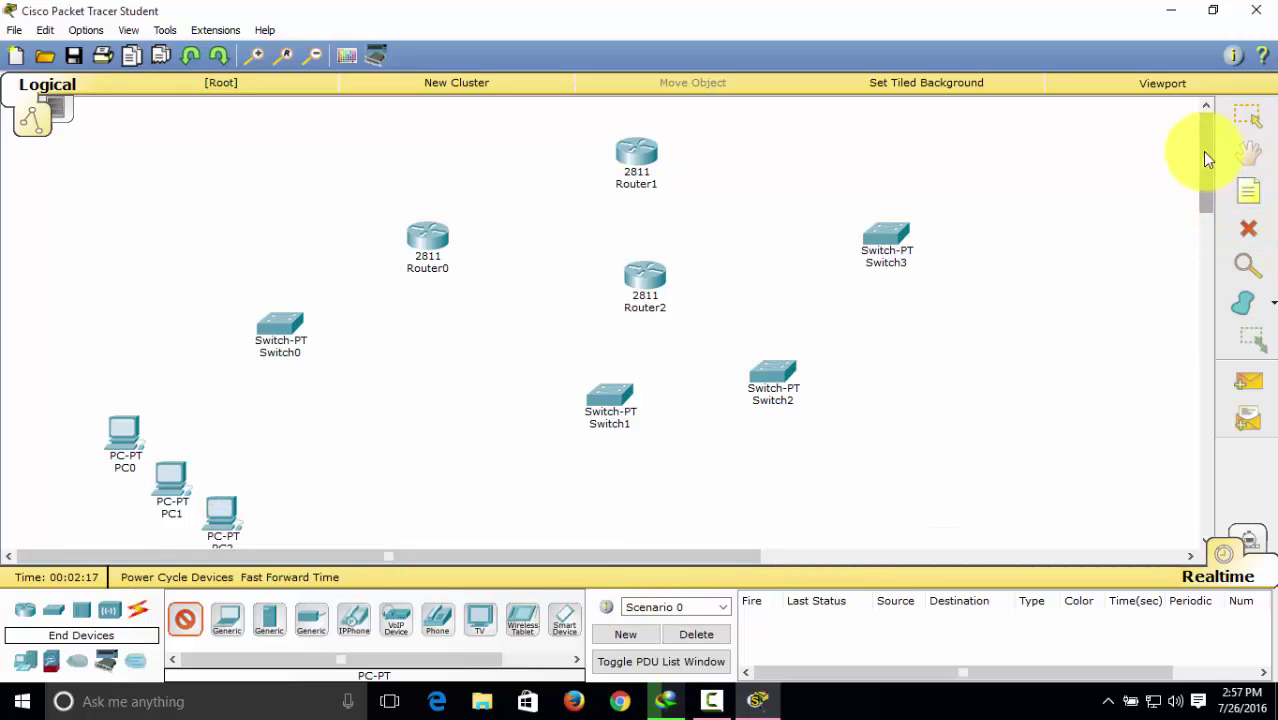
{"action": "left_click_drag", "start_coordinate": [1202, 151], "coordinate": [1200, 186]}
{"action": "left_click", "coordinate": [470, 411]}
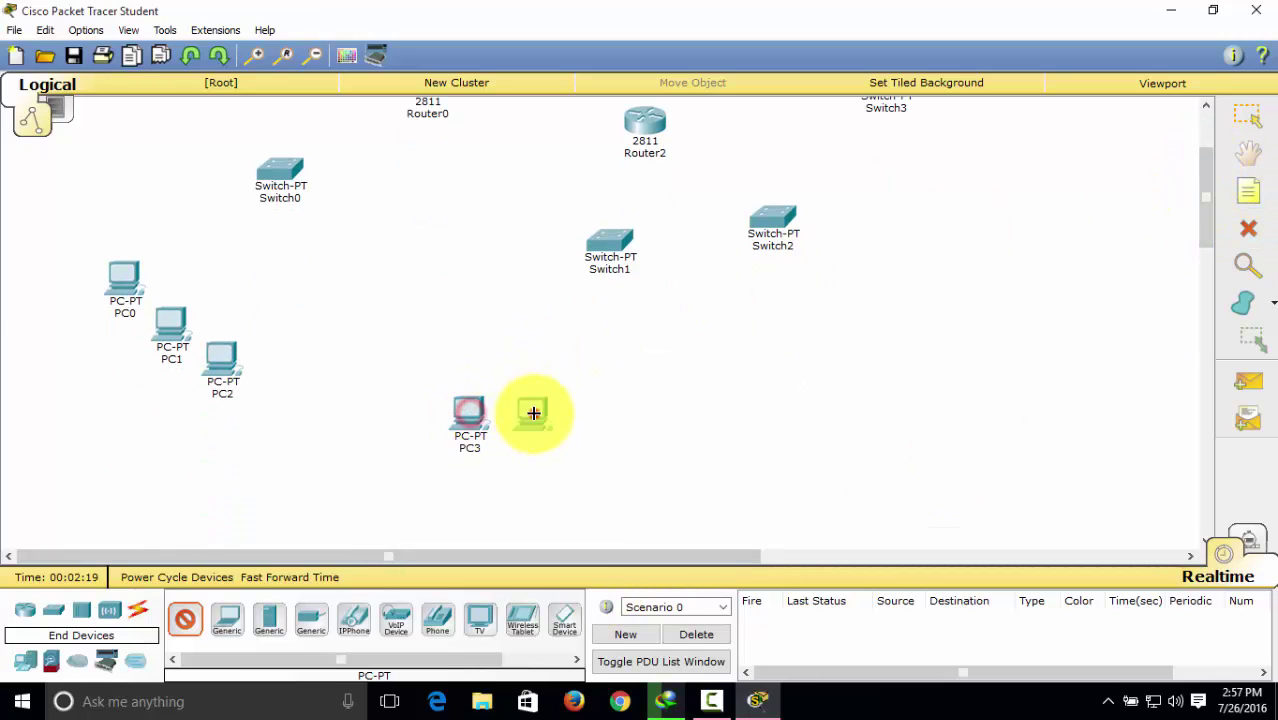
{"action": "left_click", "coordinate": [533, 412]}
{"action": "left_click", "coordinate": [613, 412]}
Place PC6–PC8 near Switch2 and PC9–PC11 near Switch3 at the upper right
{"action": "left_click", "coordinate": [791, 360]}
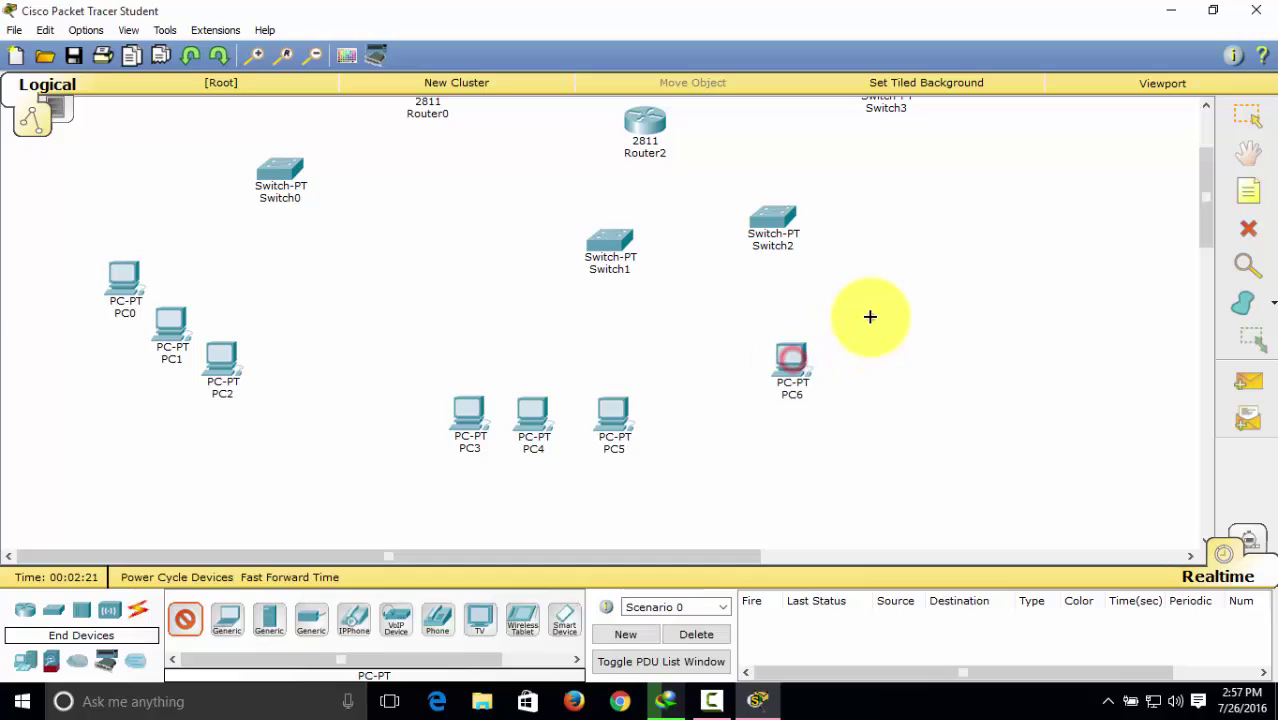
{"action": "left_click", "coordinate": [869, 317]}
{"action": "left_click", "coordinate": [901, 268]}
{"action": "left_click_drag", "start_coordinate": [1210, 196], "coordinate": [1184, 120]}
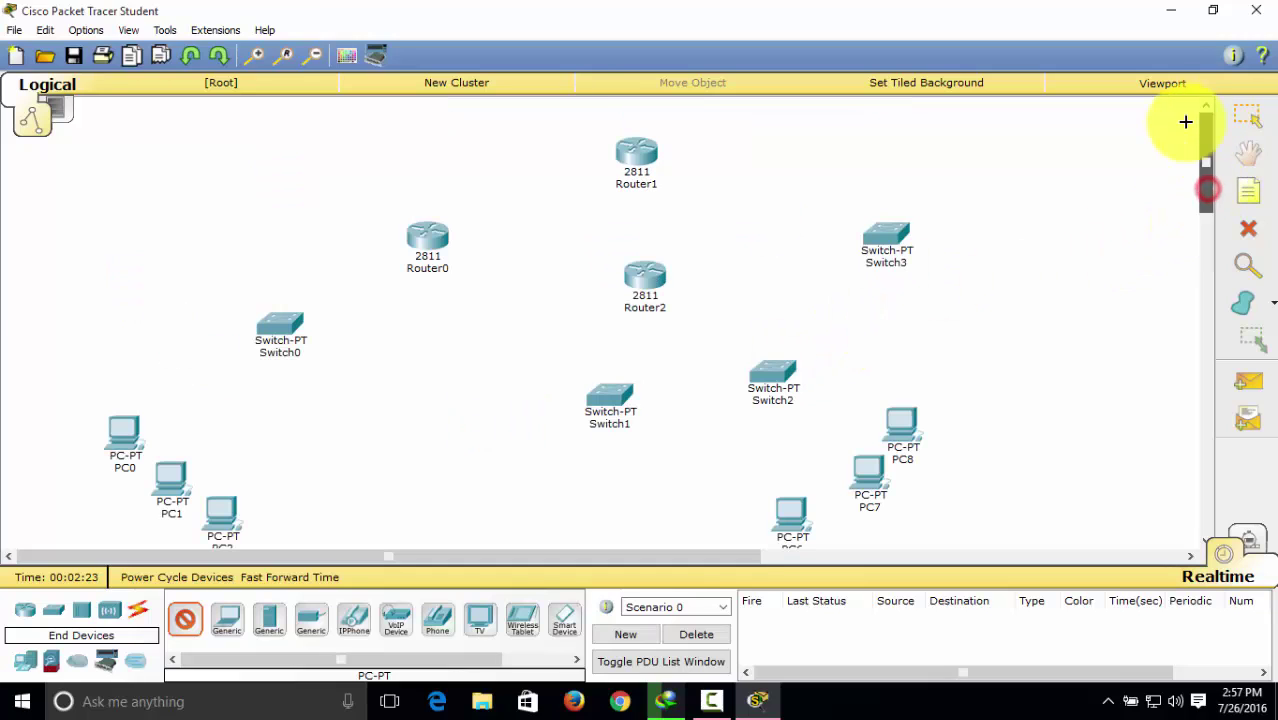
{"action": "left_click", "coordinate": [990, 322]}
{"action": "left_click", "coordinate": [1023, 287]}
{"action": "left_click", "coordinate": [1064, 234]}
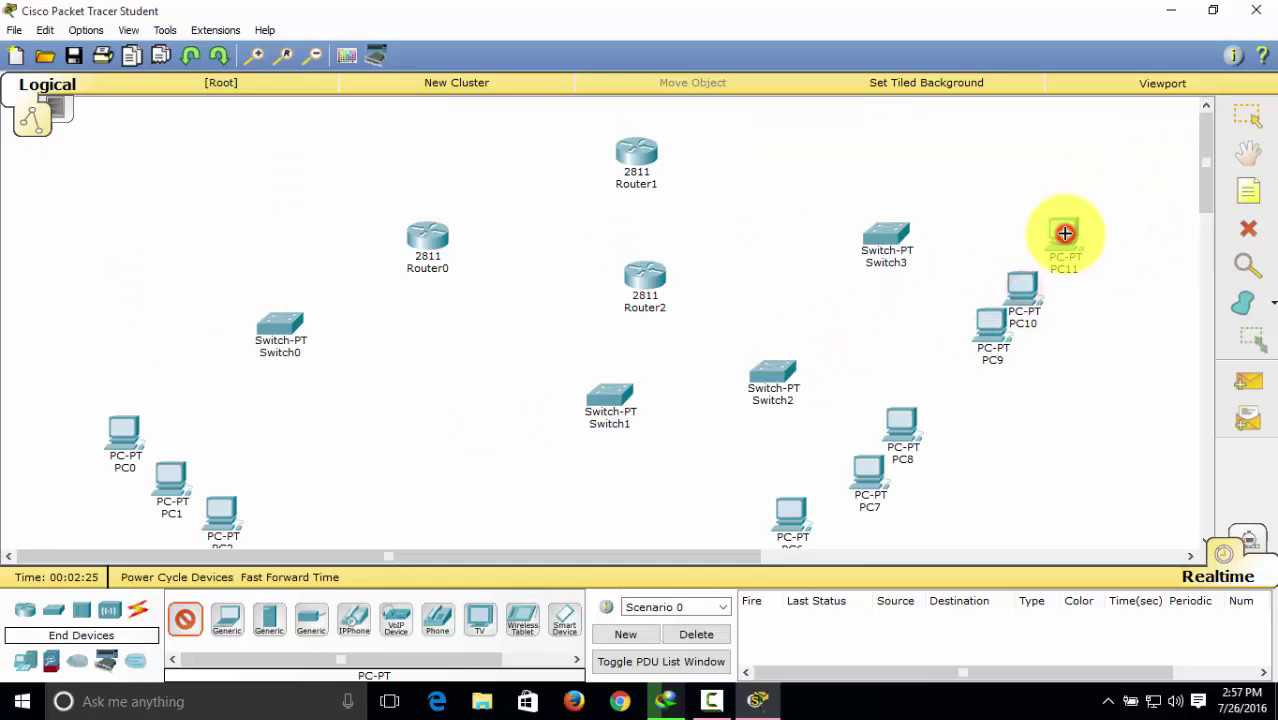
{"action": "left_click", "coordinate": [186, 618]}
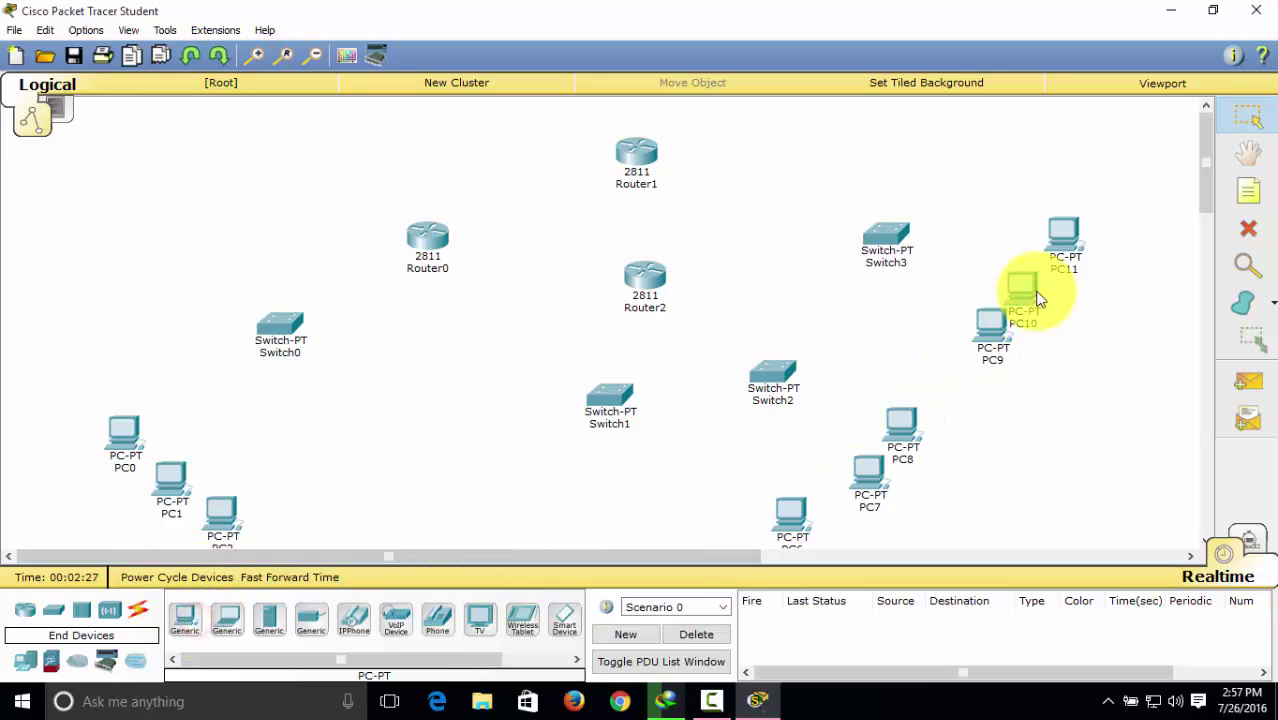
Line up PC9–PC11 near Switch3, shift Switch1 slightly left, and check Switch2's device window
{"action": "left_click_drag", "start_coordinate": [1034, 294], "coordinate": [1042, 285]}
{"action": "left_click_drag", "start_coordinate": [1078, 234], "coordinate": [1076, 210]}
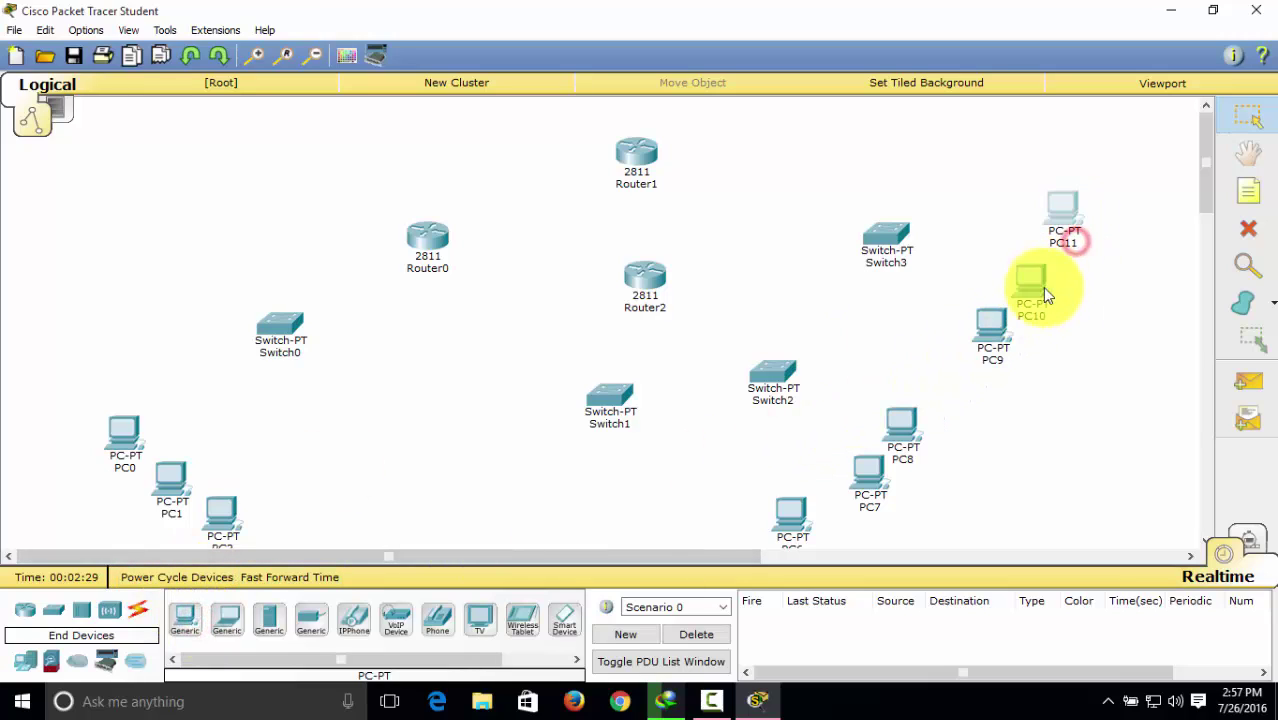
{"action": "left_click_drag", "start_coordinate": [1036, 287], "coordinate": [1040, 308]}
{"action": "left_click_drag", "start_coordinate": [988, 332], "coordinate": [990, 346]}
{"action": "left_click_drag", "start_coordinate": [609, 398], "coordinate": [586, 405]}
{"action": "left_click", "coordinate": [773, 373]}
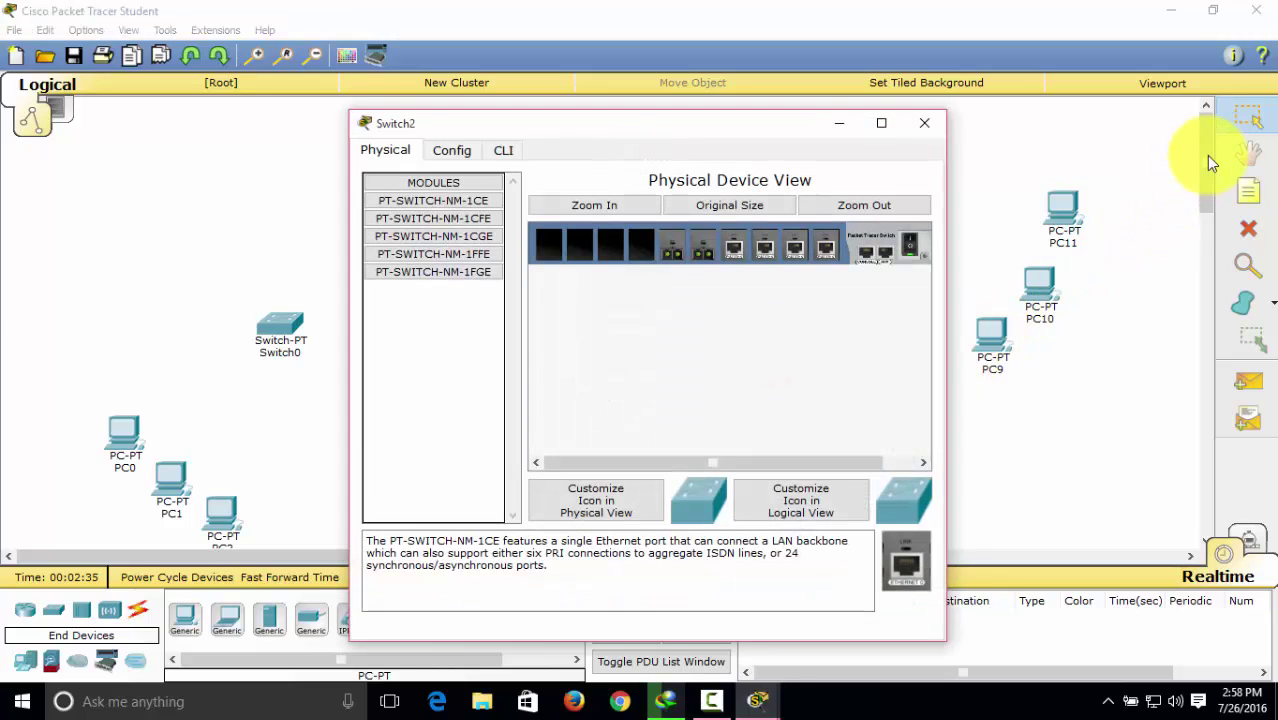
{"action": "left_click", "coordinate": [923, 127]}
{"action": "scroll", "coordinate": [1204, 126], "scroll_direction": "down", "scroll_amount": 5}
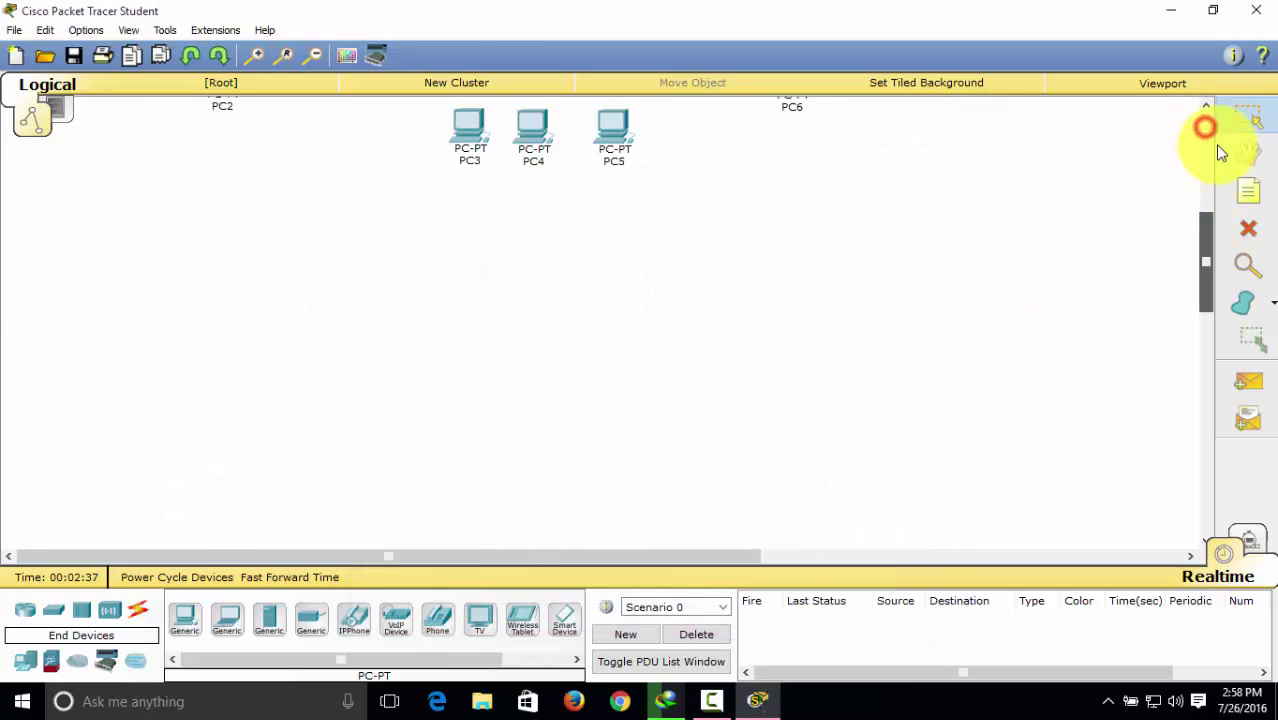
{"action": "scroll", "coordinate": [542, 448], "scroll_direction": "up", "scroll_amount": 5}
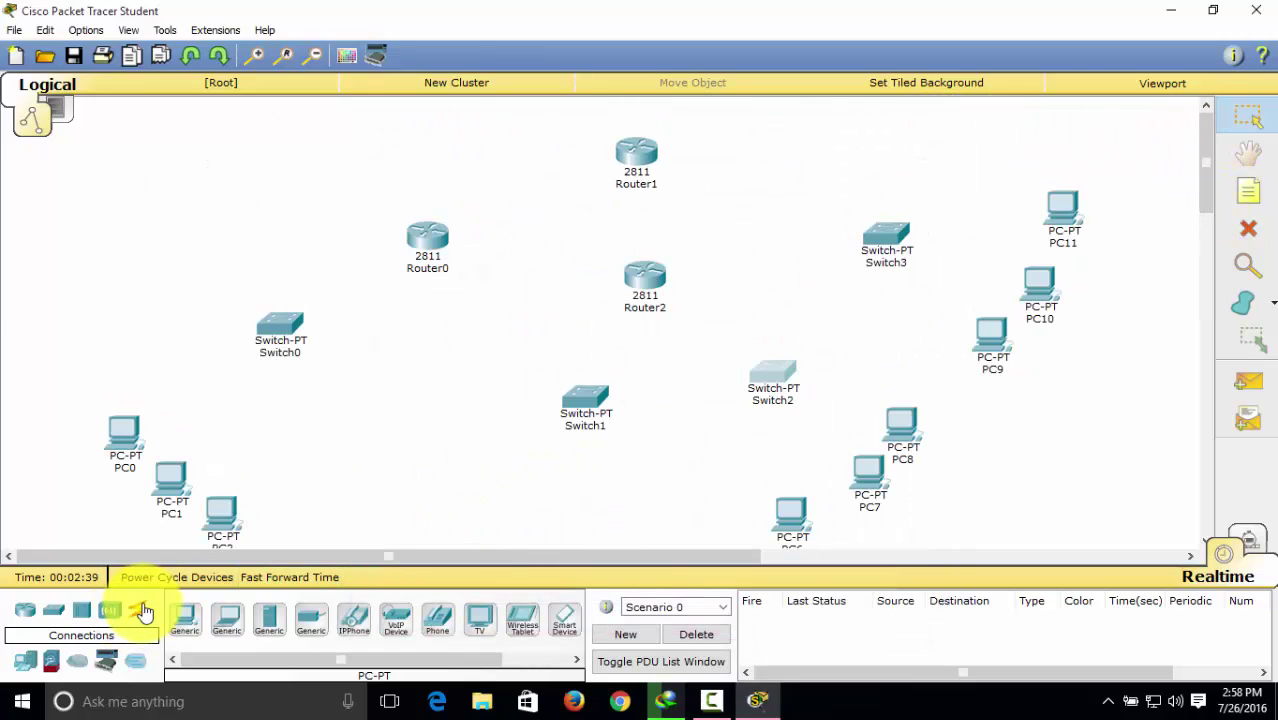
Choose the Copper Straight-Through cable from the Connections category
{"action": "left_click", "coordinate": [140, 612]}
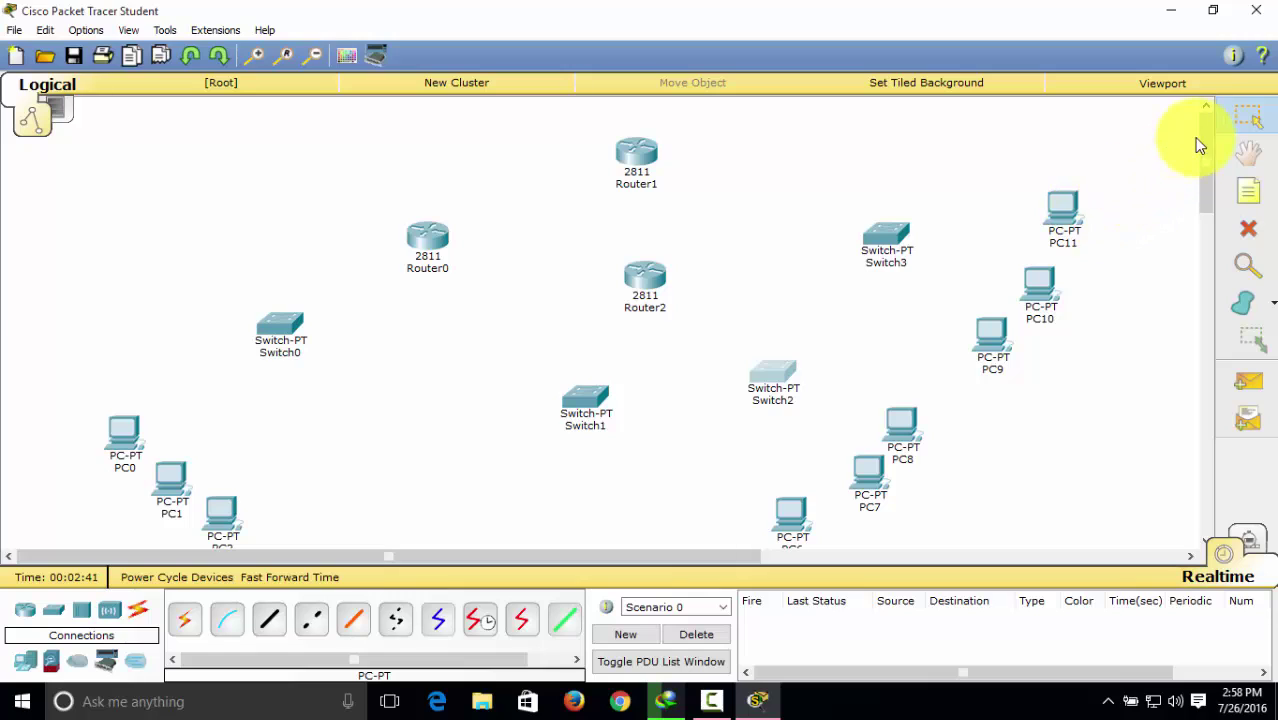
{"action": "left_click_drag", "start_coordinate": [1203, 128], "coordinate": [1204, 157]}
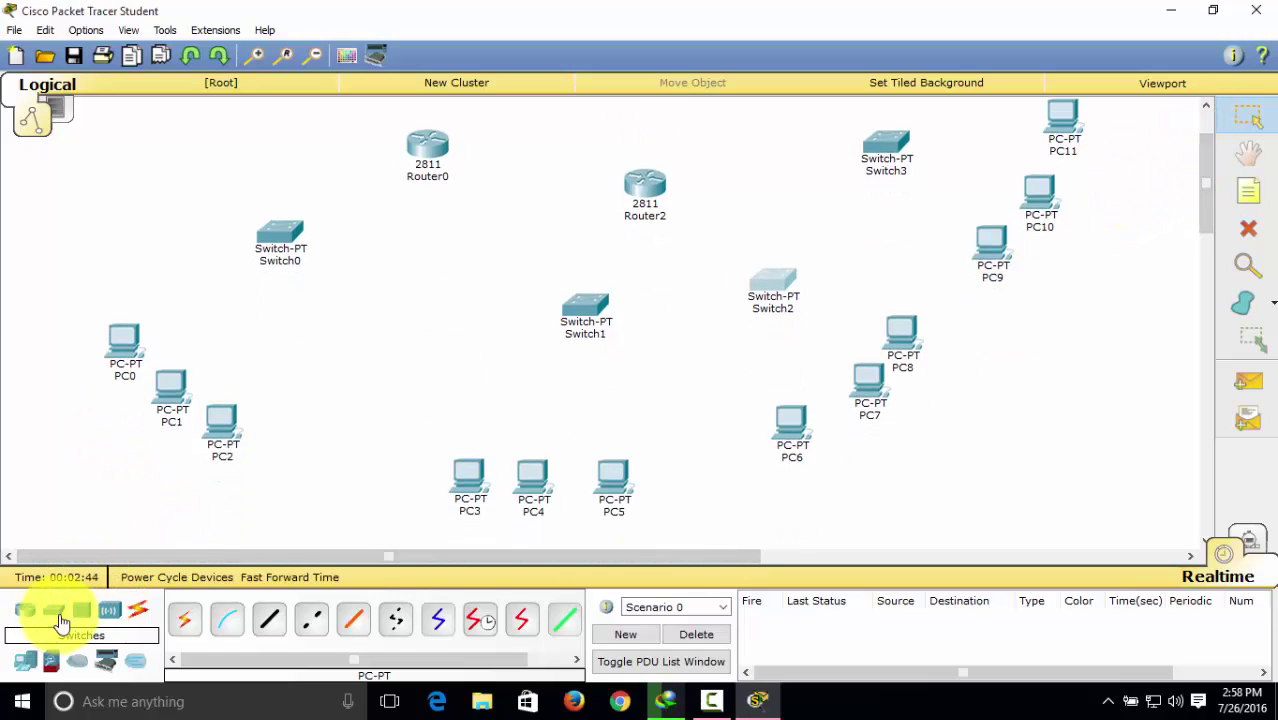
{"action": "left_click", "coordinate": [276, 622]}
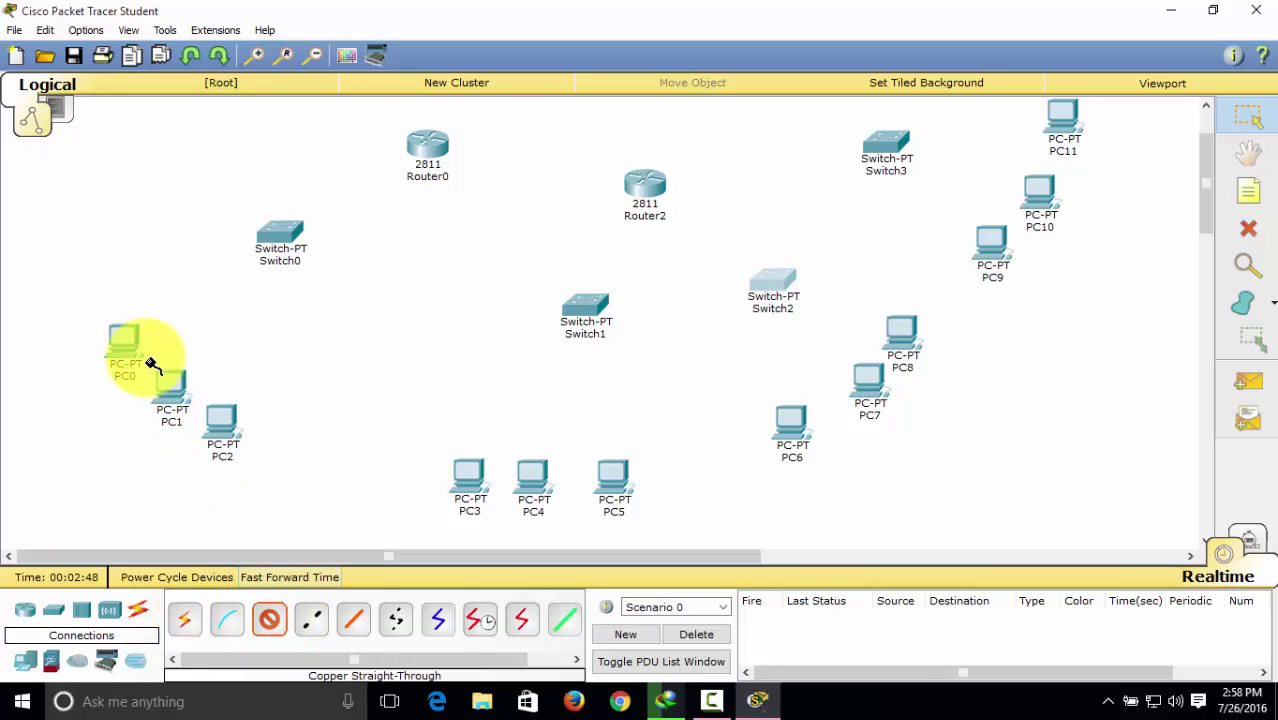
Cable PC0, PC1 and PC2 FastEthernet0 to Switch0 ports Fa0/1, Fa1/1 and Fa2/1
{"action": "left_click", "coordinate": [127, 340]}
{"action": "left_click", "coordinate": [184, 376]}
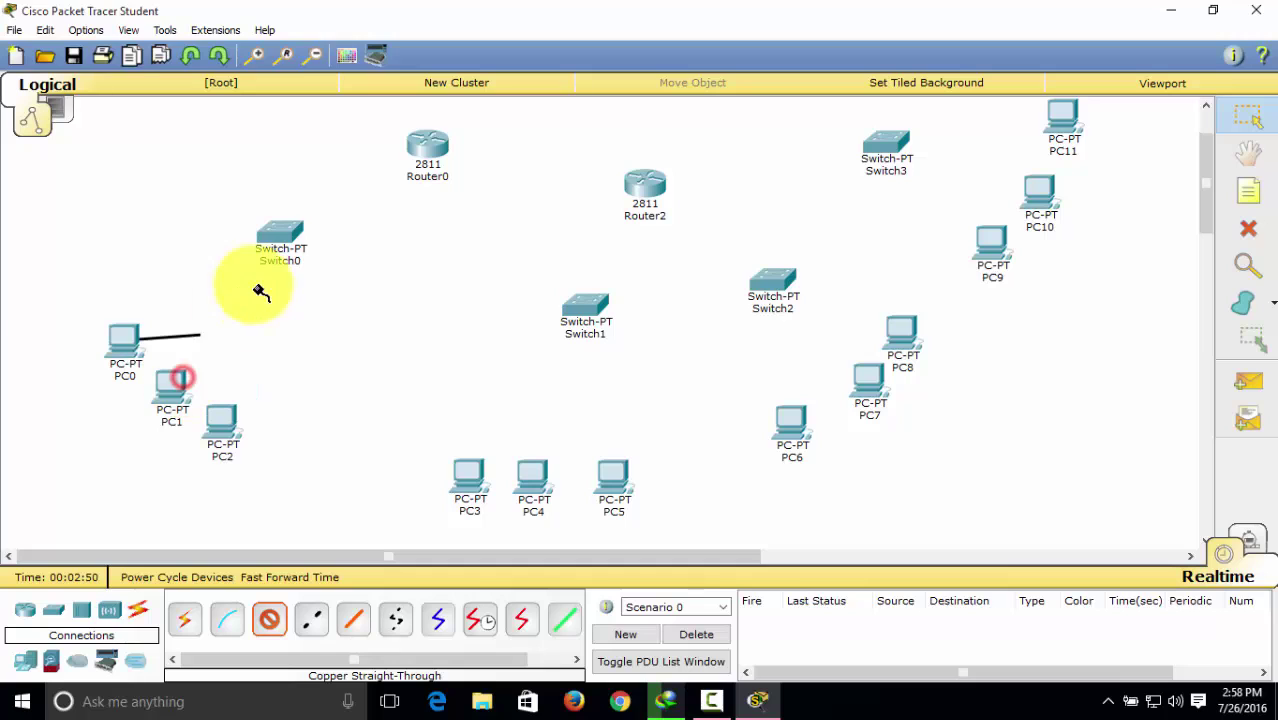
{"action": "left_click", "coordinate": [278, 230]}
{"action": "left_click", "coordinate": [322, 262]}
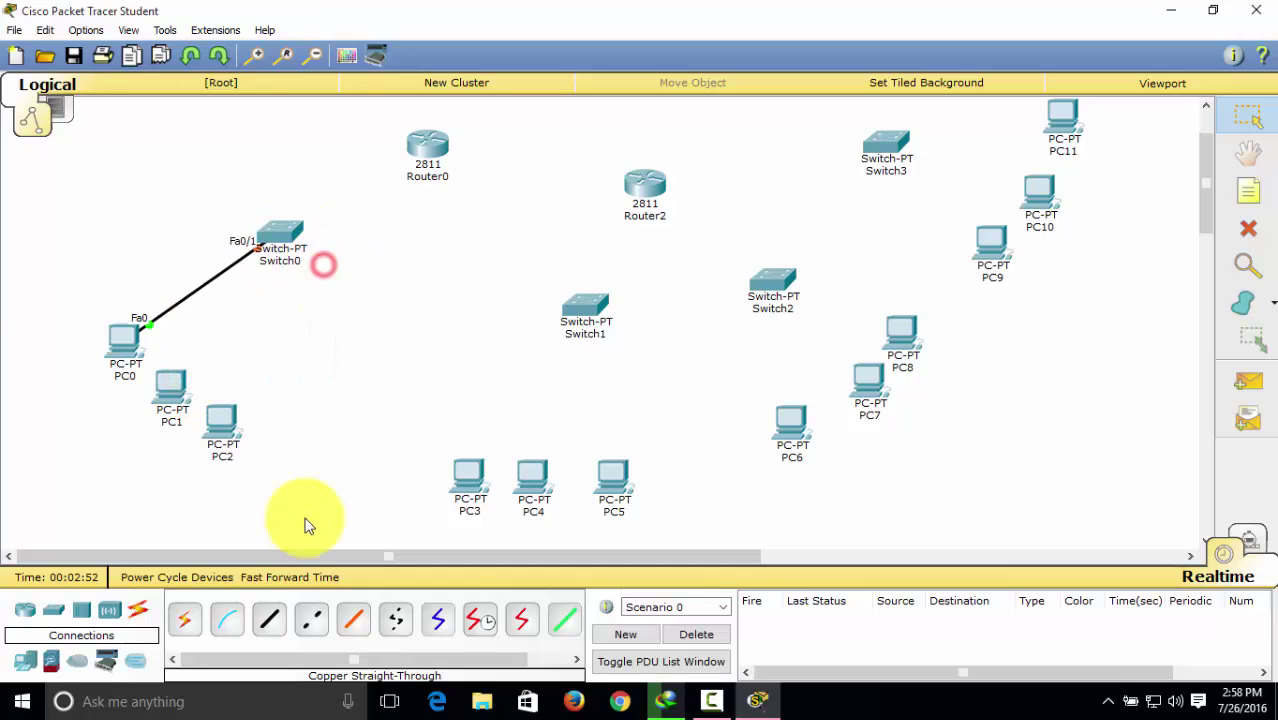
{"action": "left_click", "coordinate": [266, 617]}
{"action": "left_click", "coordinate": [167, 390]}
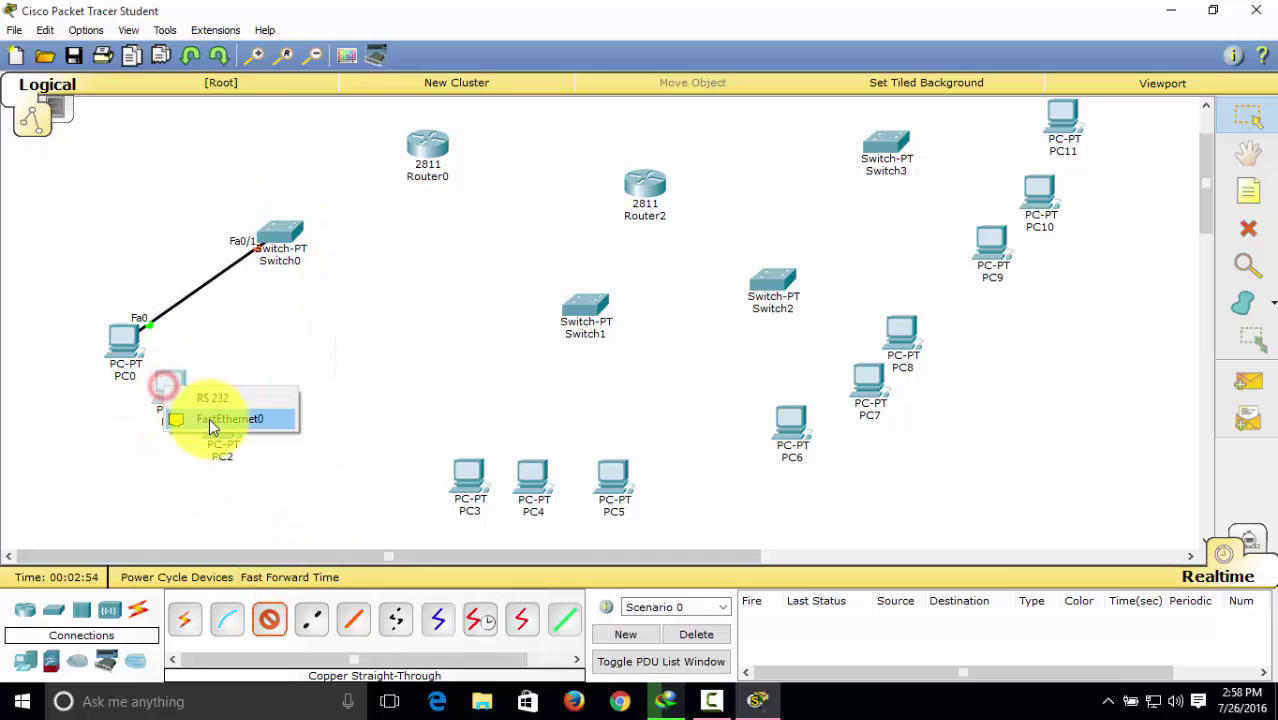
{"action": "left_click", "coordinate": [210, 418]}
{"action": "left_click", "coordinate": [272, 236]}
{"action": "left_click", "coordinate": [289, 268]}
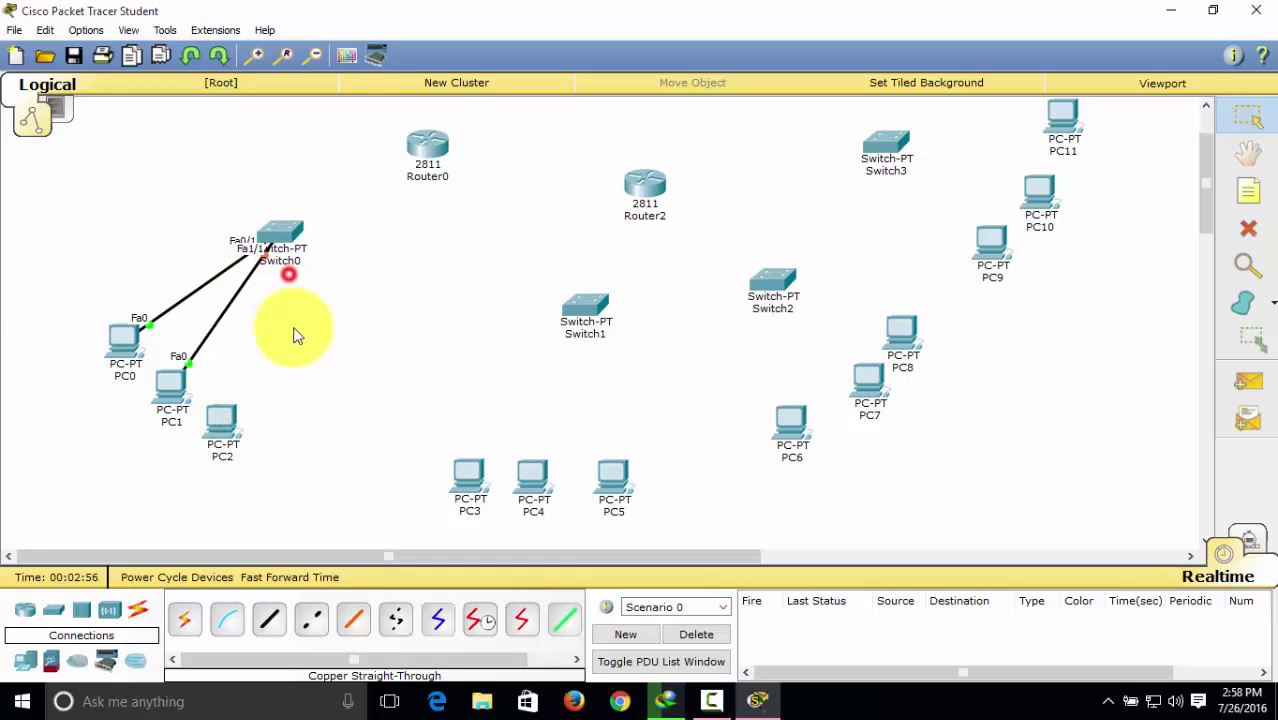
{"action": "left_click", "coordinate": [268, 617]}
{"action": "left_click", "coordinate": [217, 430]}
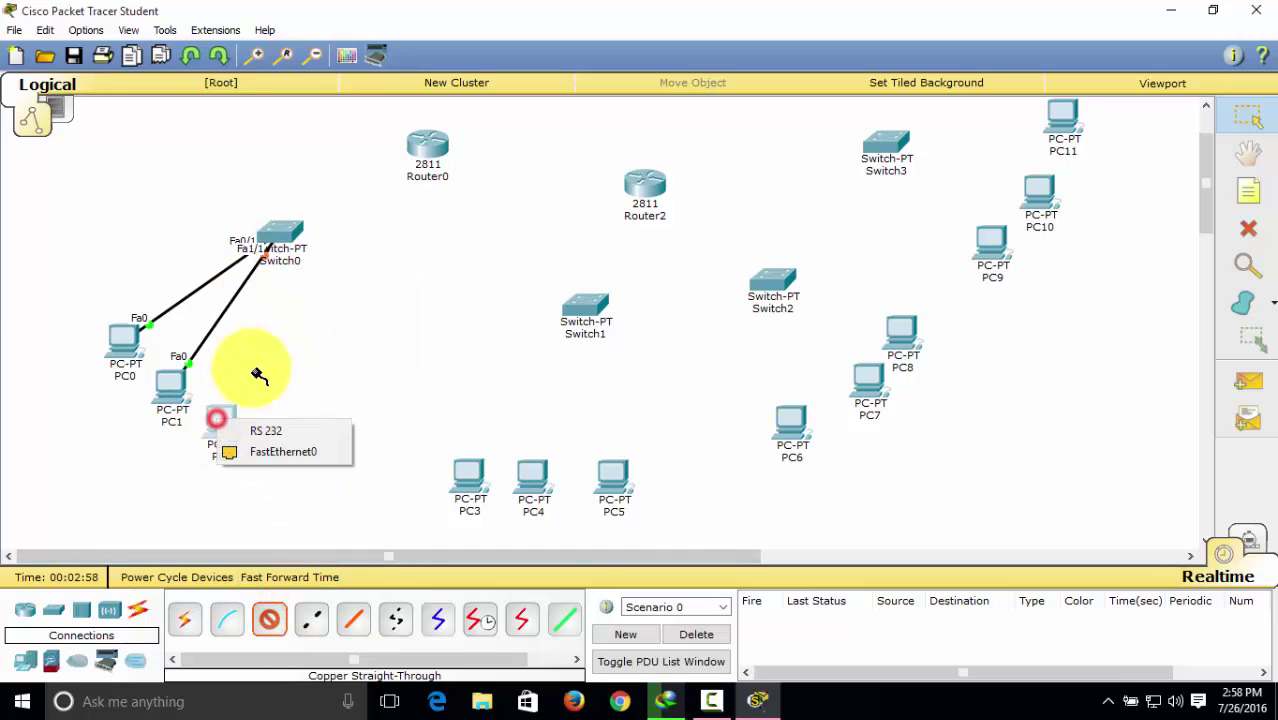
{"action": "left_click", "coordinate": [277, 452]}
{"action": "left_click", "coordinate": [296, 250]}
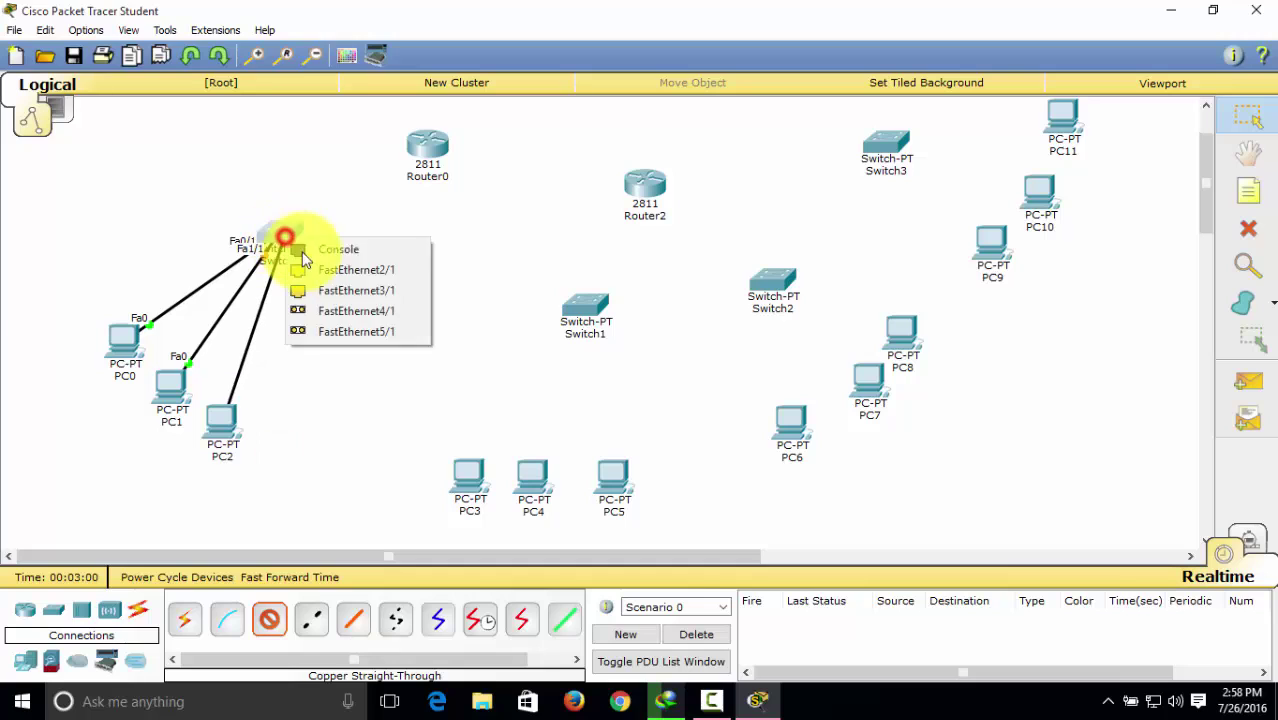
{"action": "left_click", "coordinate": [313, 263]}
Cable PC3, PC4 and PC5 FastEthernet0 to Switch1 ports Fa0/1, Fa1/1 and Fa2/1
{"action": "left_click", "coordinate": [455, 467]}
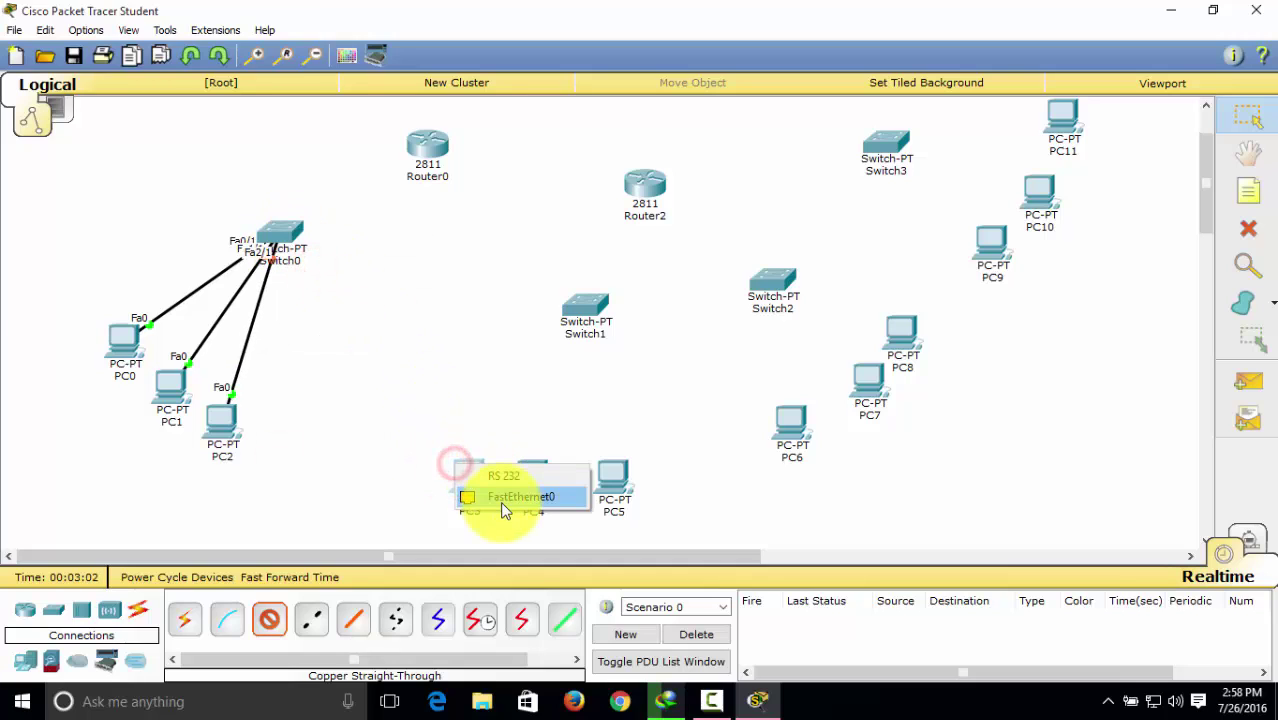
{"action": "left_click", "coordinate": [500, 502]}
{"action": "left_click", "coordinate": [574, 303]}
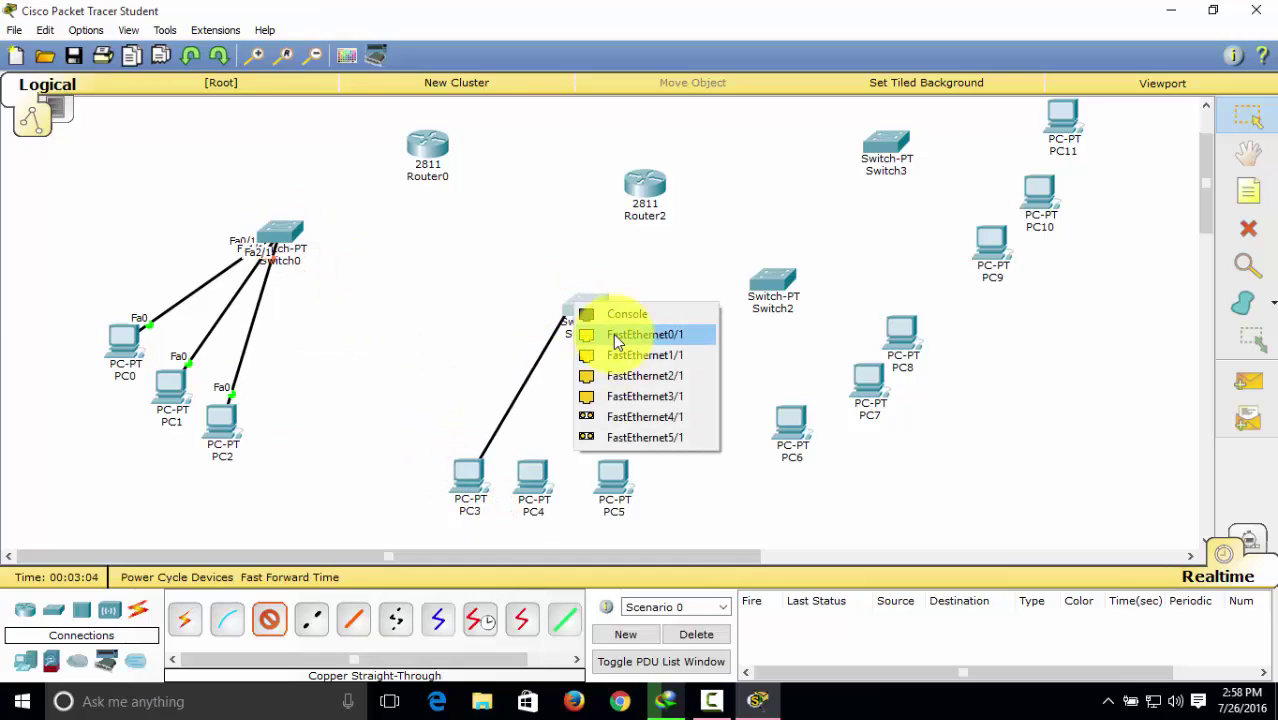
{"action": "left_click", "coordinate": [612, 334]}
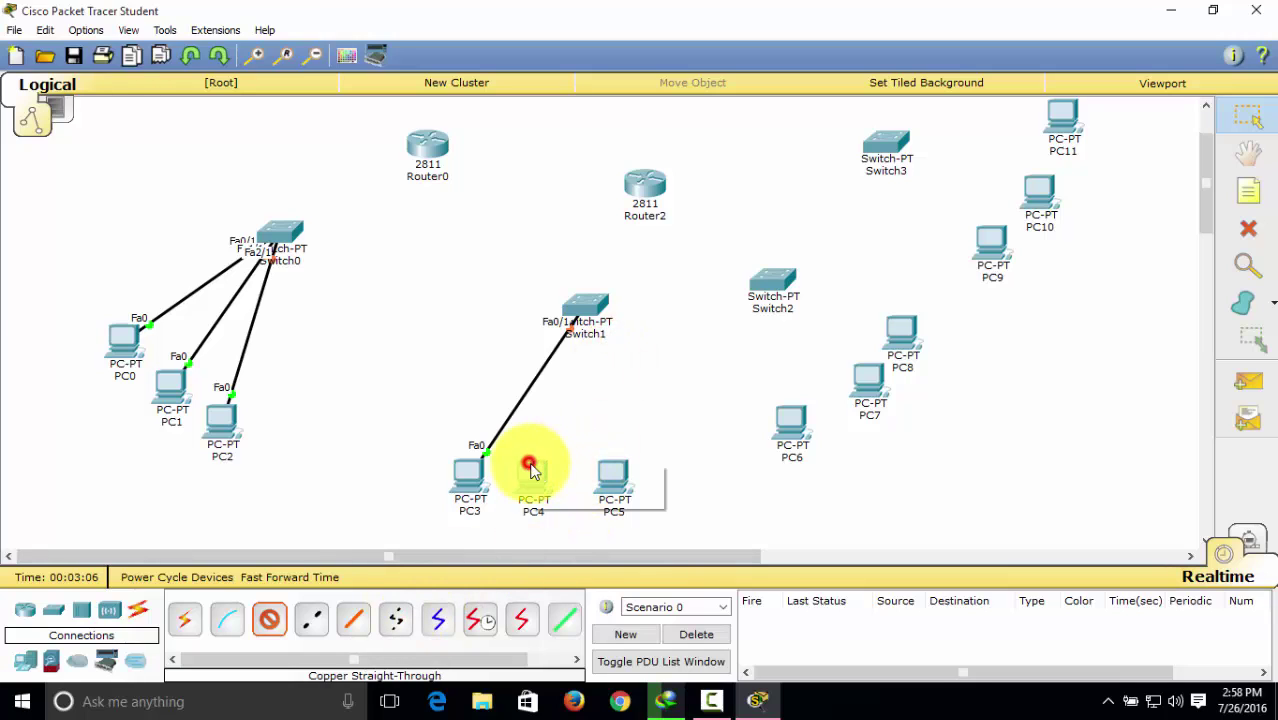
{"action": "left_click", "coordinate": [590, 493]}
{"action": "left_click", "coordinate": [584, 300]}
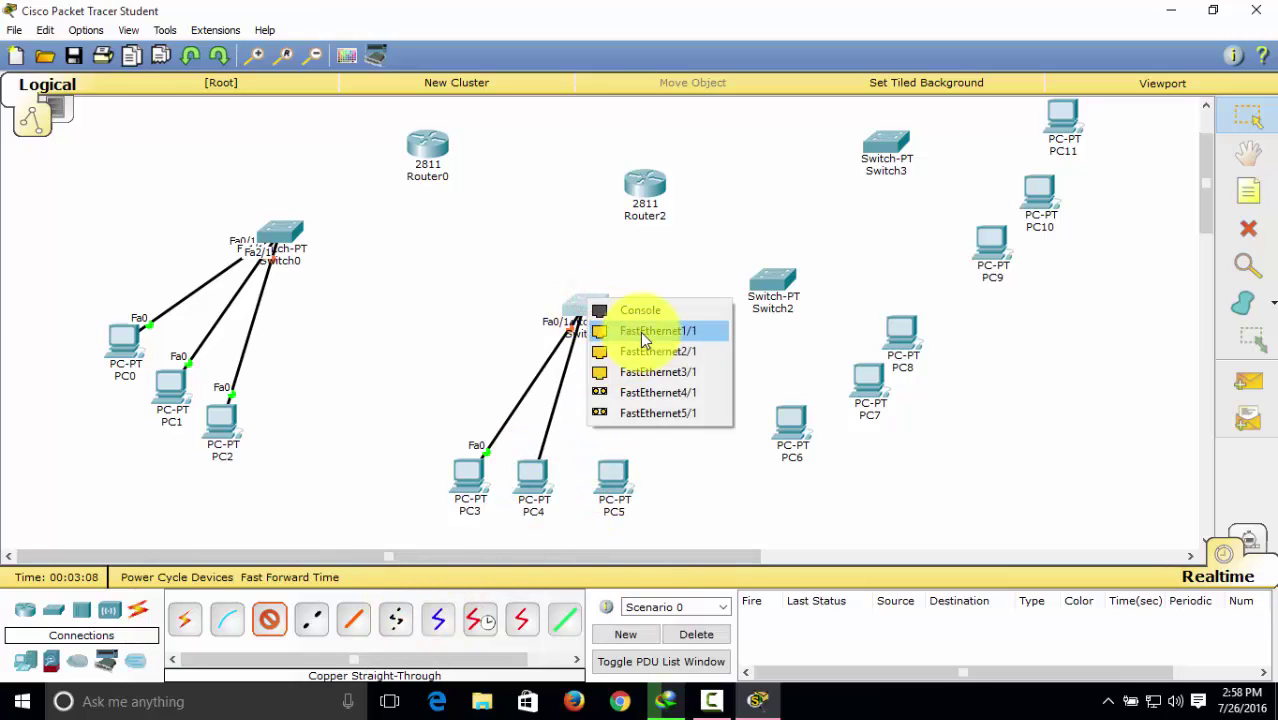
{"action": "left_click", "coordinate": [643, 336]}
{"action": "left_click", "coordinate": [619, 467]}
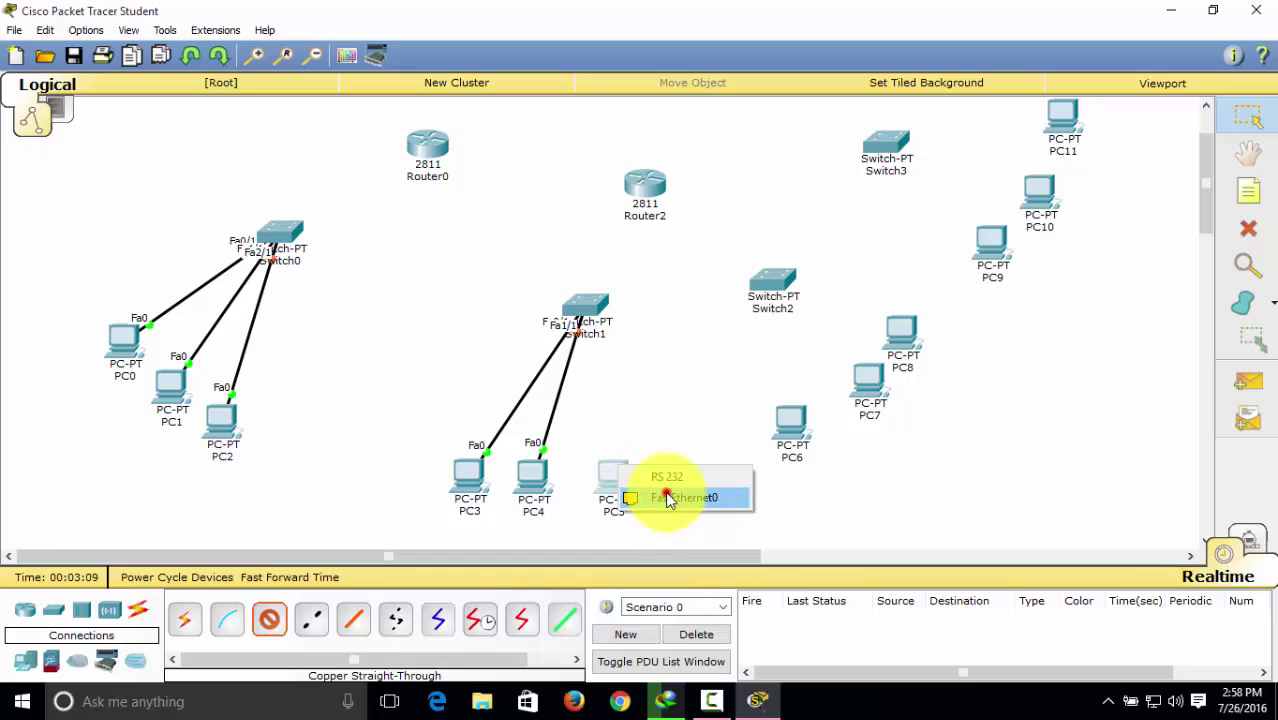
{"action": "left_click", "coordinate": [668, 498]}
{"action": "left_click", "coordinate": [585, 298]}
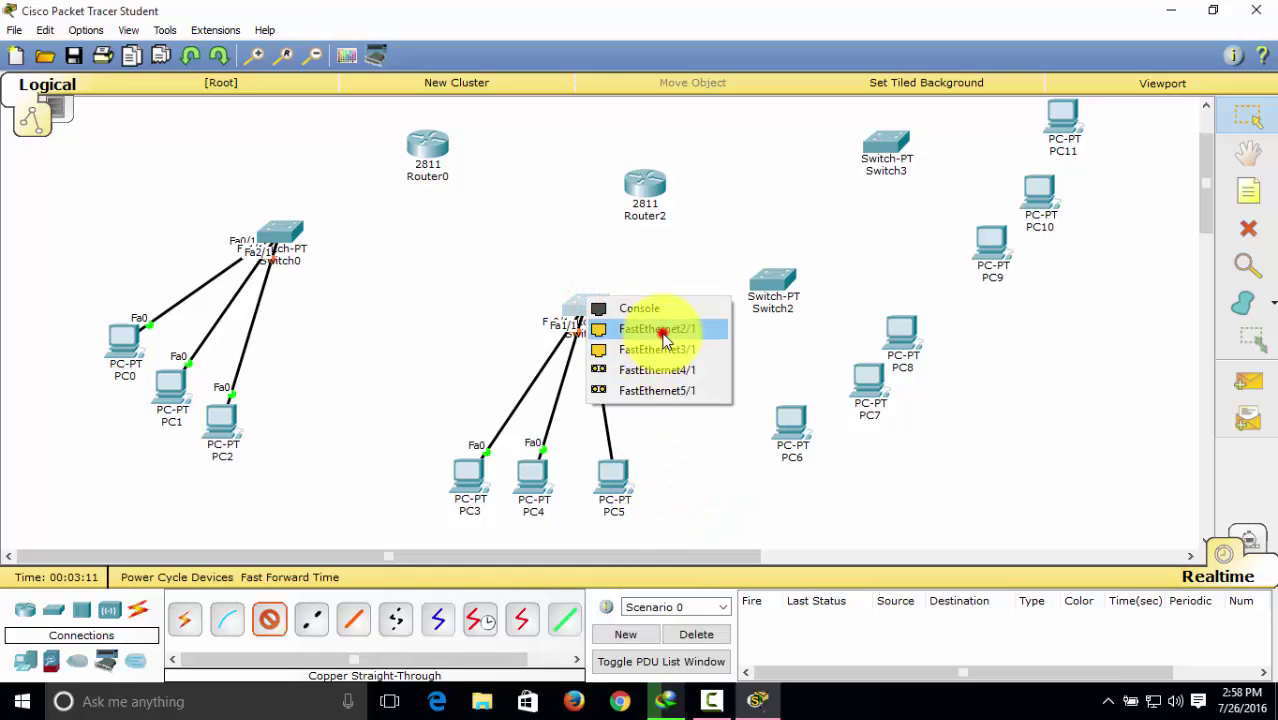
{"action": "left_click", "coordinate": [663, 333]}
{"action": "left_click", "coordinate": [790, 426]}
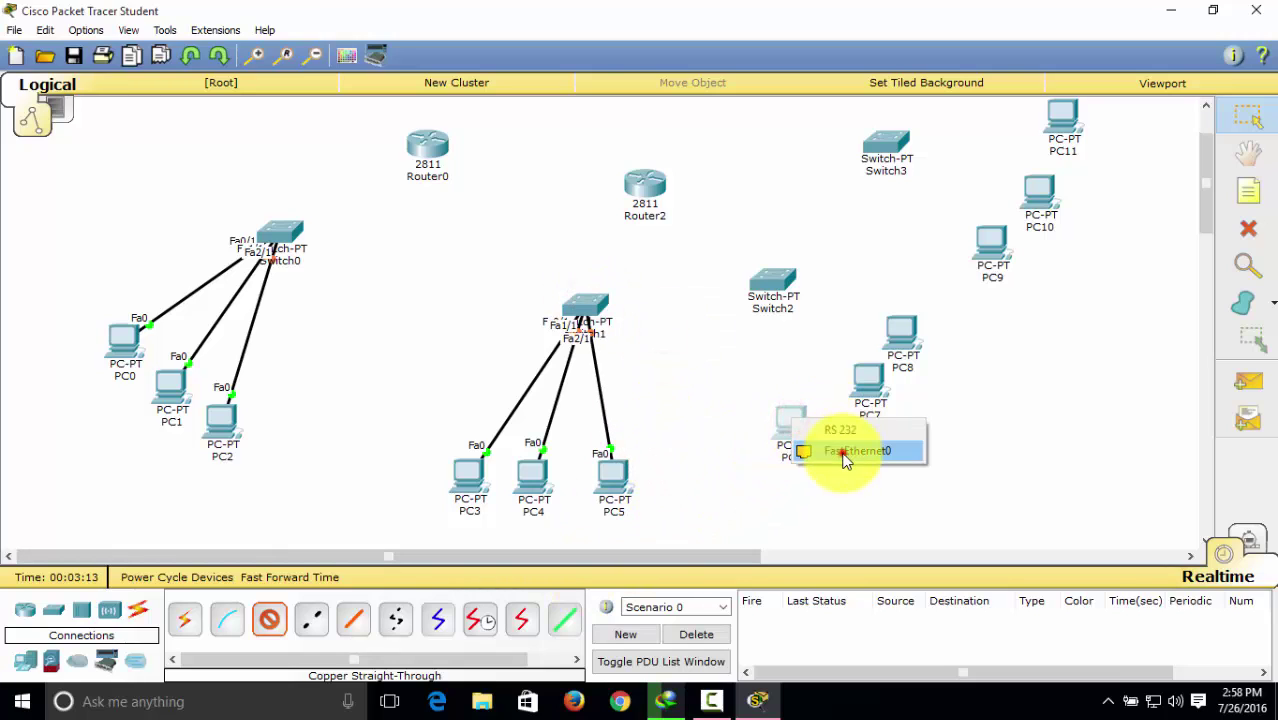
Cable PC6, PC7 and PC8 FastEthernet0 to Switch2 ports Fa0/1, Fa1/1 and Fa2/1
{"action": "left_click", "coordinate": [843, 452]}
{"action": "left_click", "coordinate": [768, 284]}
{"action": "left_click", "coordinate": [812, 318]}
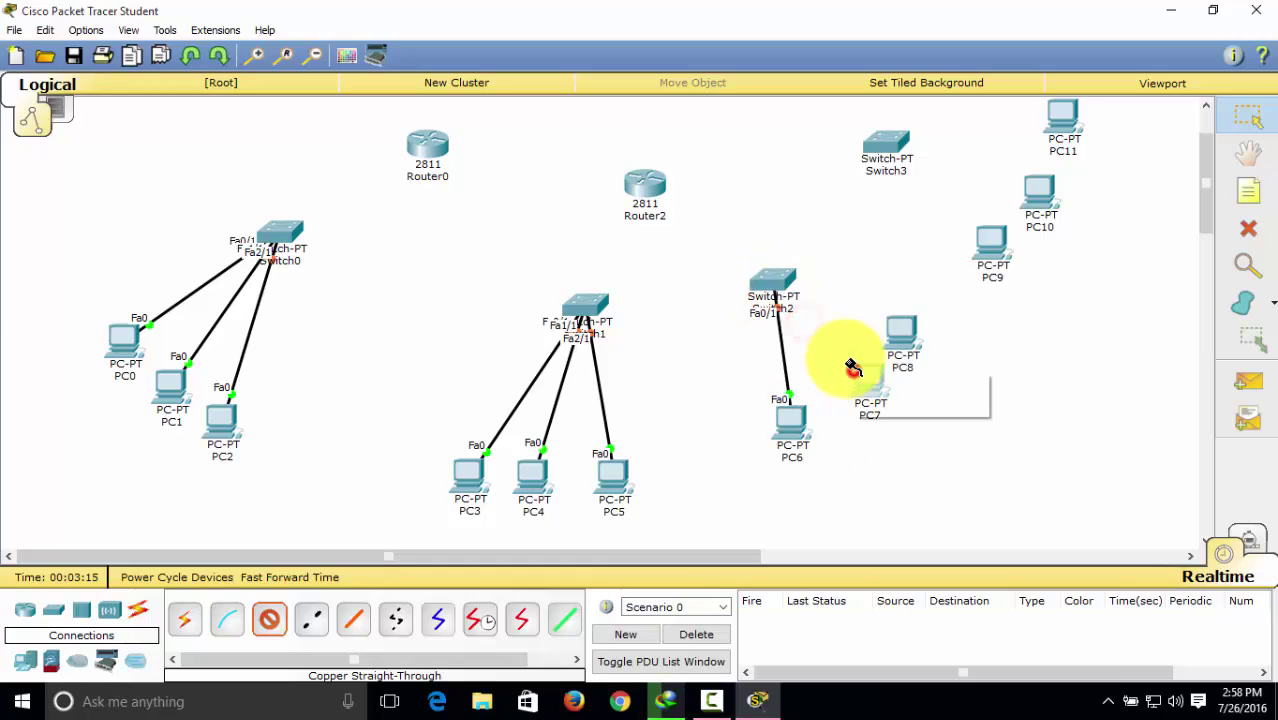
{"action": "left_click", "coordinate": [882, 402]}
{"action": "left_click", "coordinate": [780, 281]}
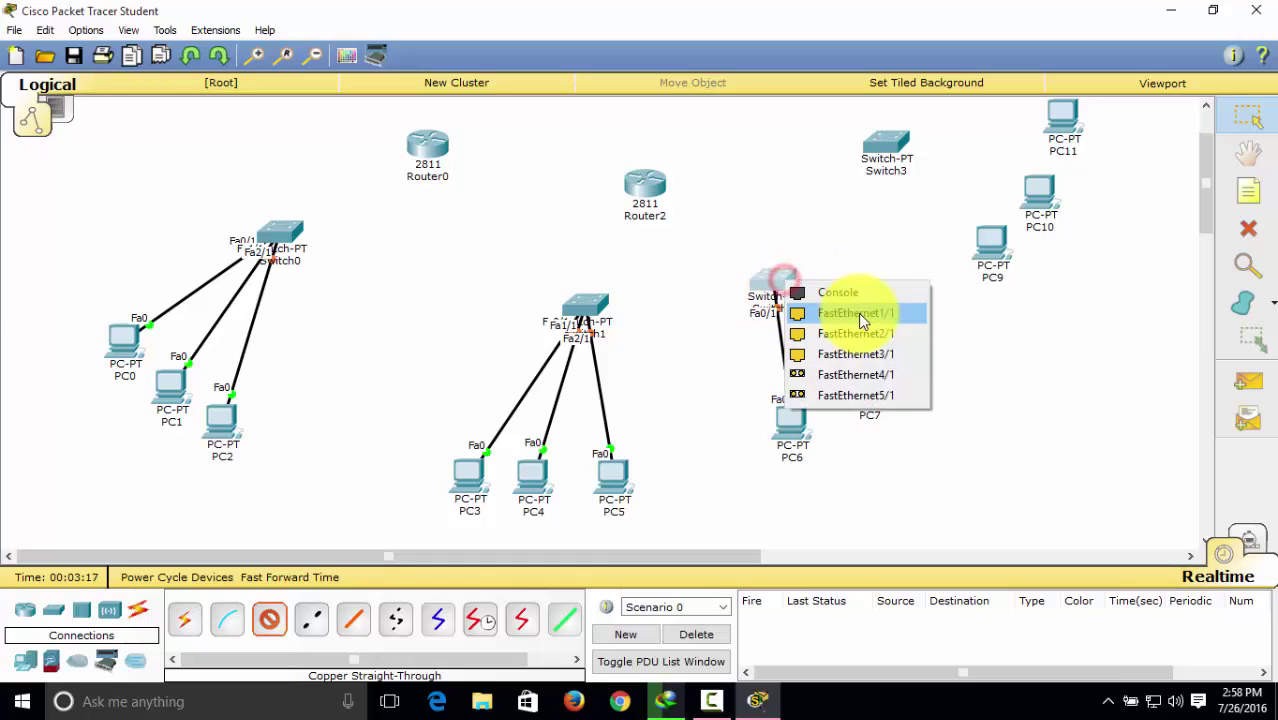
{"action": "left_click", "coordinate": [858, 314]}
{"action": "left_click", "coordinate": [898, 330]}
{"action": "left_click", "coordinate": [934, 357]}
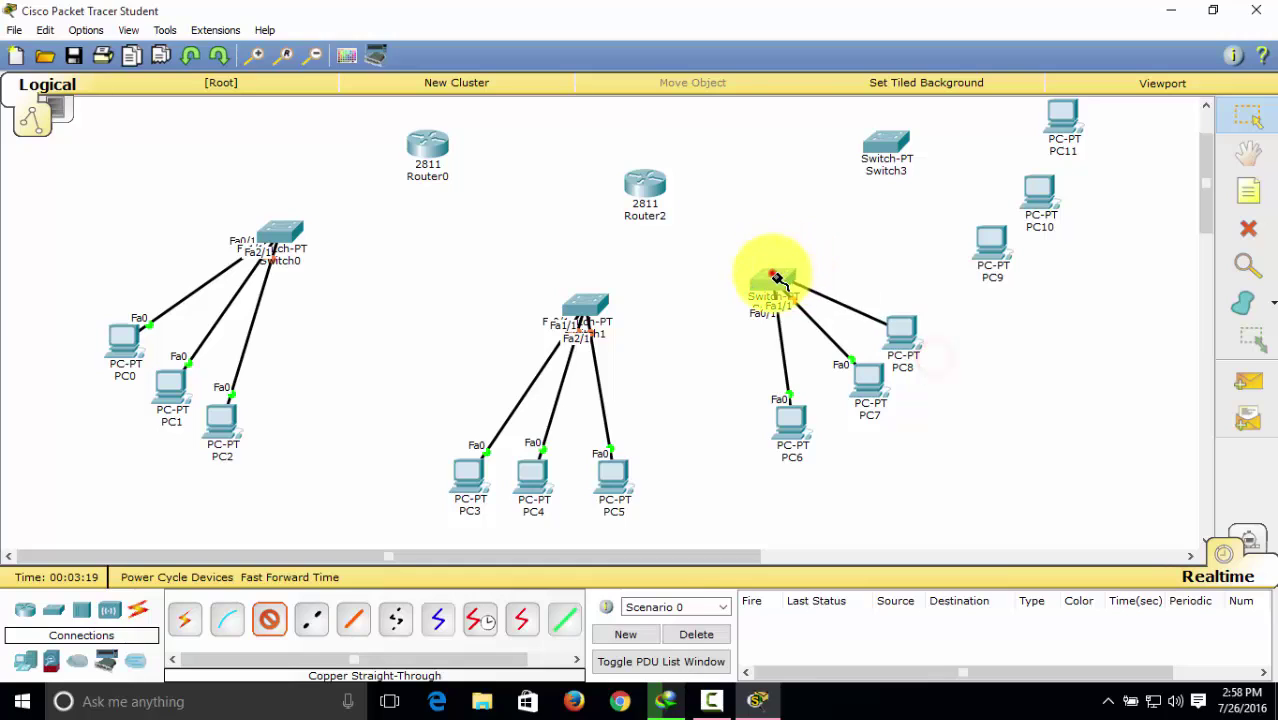
{"action": "left_click", "coordinate": [777, 279]}
{"action": "left_click", "coordinate": [863, 303]}
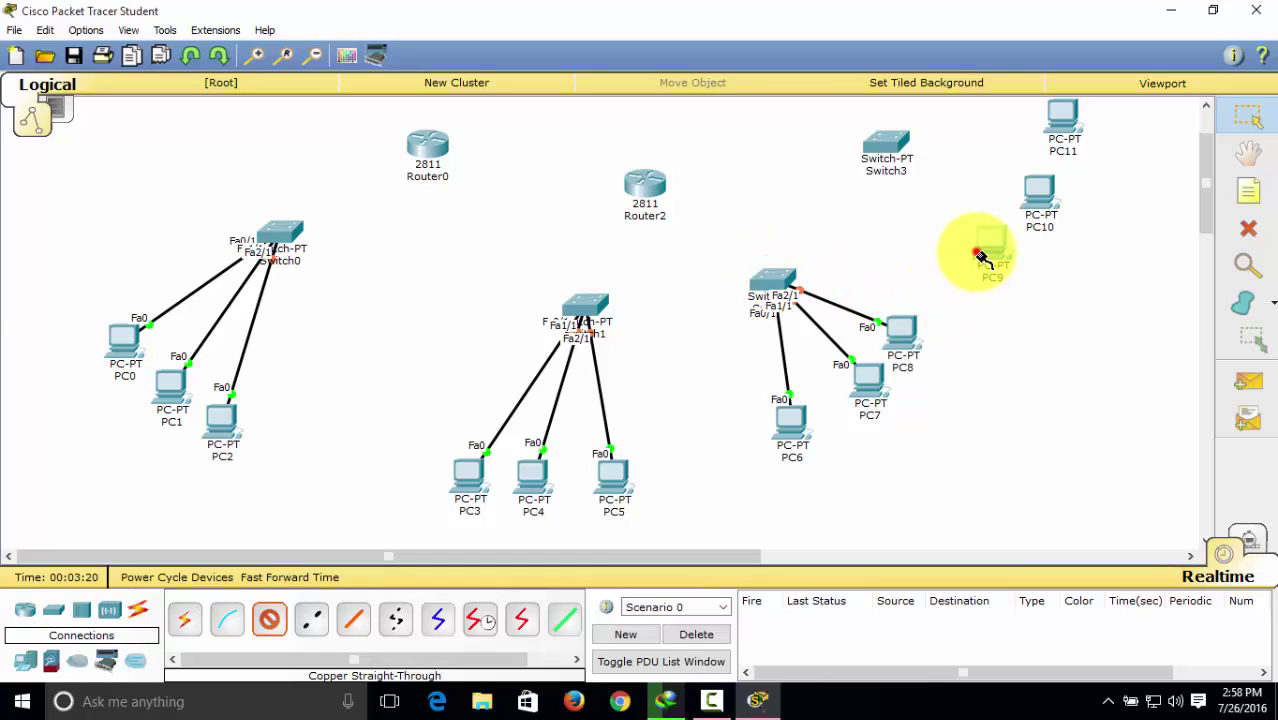
Cable PC9, PC10 and PC11 FastEthernet0 to Switch3 ports Fa0/1, Fa1/1 and Fa2/1
{"action": "left_click", "coordinate": [981, 255]}
{"action": "left_click", "coordinate": [1010, 282]}
{"action": "left_click", "coordinate": [881, 138]}
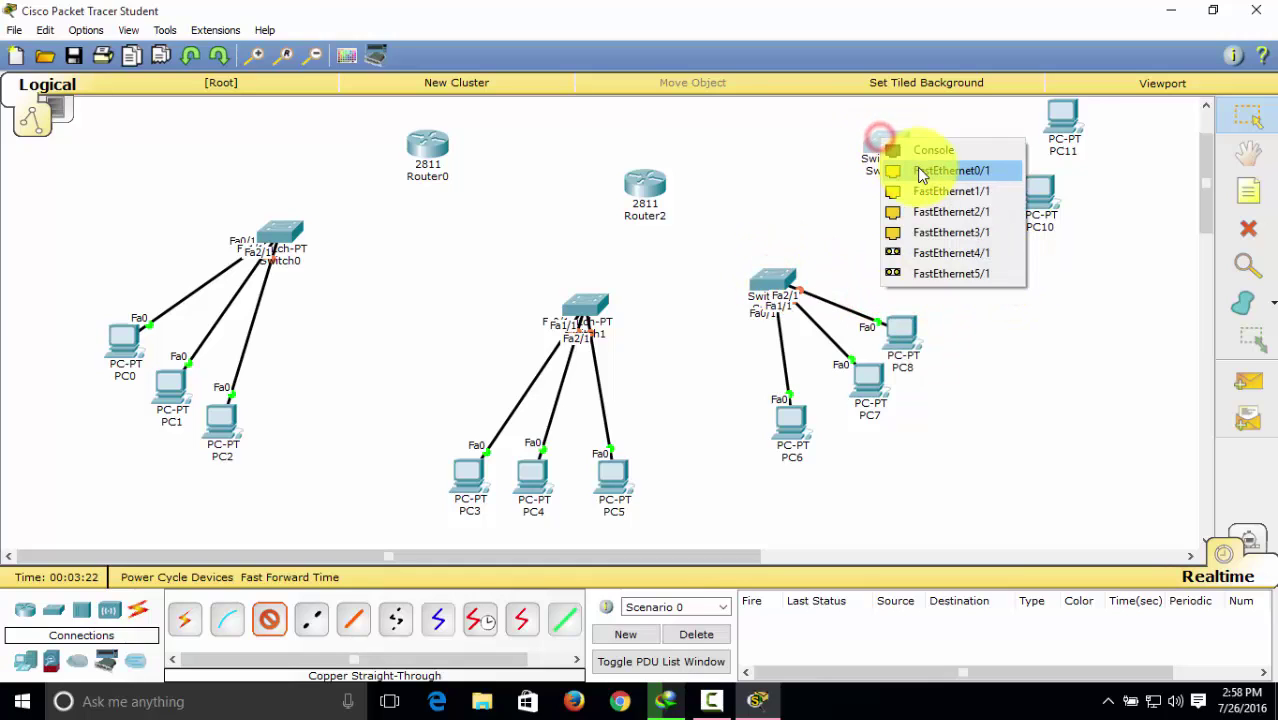
{"action": "left_click", "coordinate": [922, 175]}
{"action": "left_click", "coordinate": [1038, 192]}
{"action": "left_click", "coordinate": [1058, 221]}
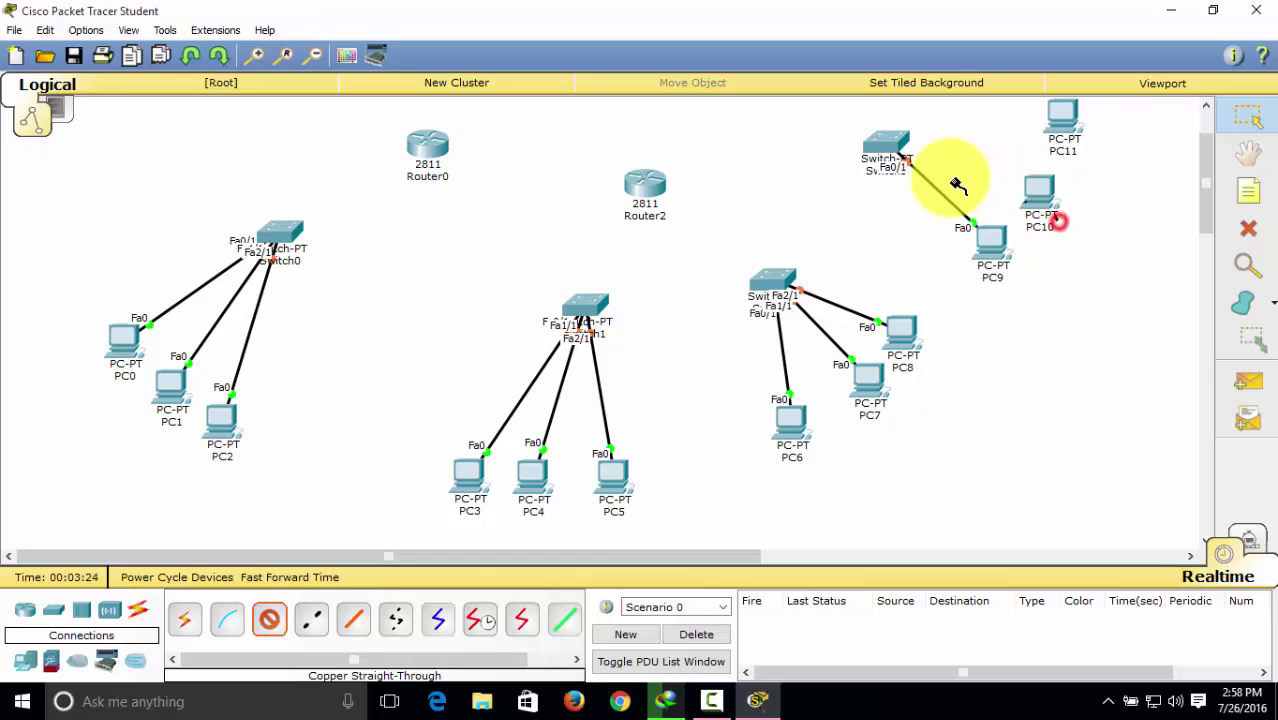
{"action": "left_click", "coordinate": [884, 130]}
{"action": "left_click", "coordinate": [950, 180]}
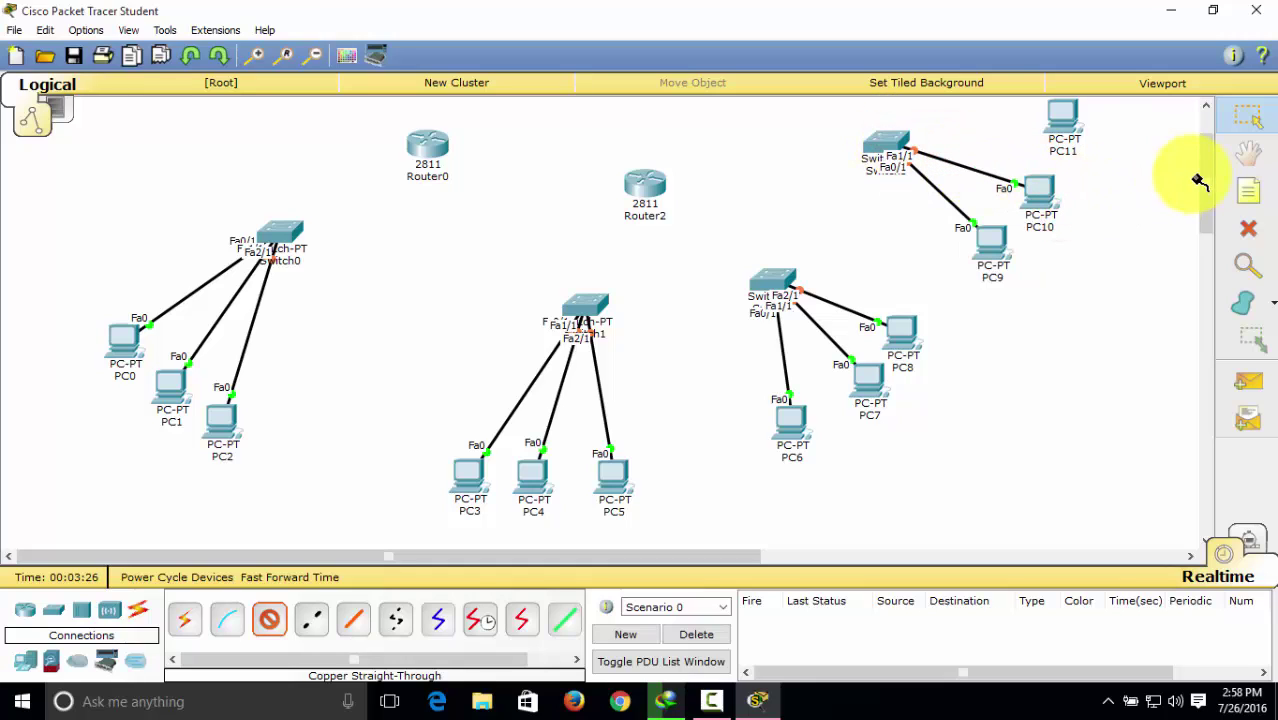
{"action": "left_click_drag", "start_coordinate": [1205, 175], "coordinate": [1206, 112]}
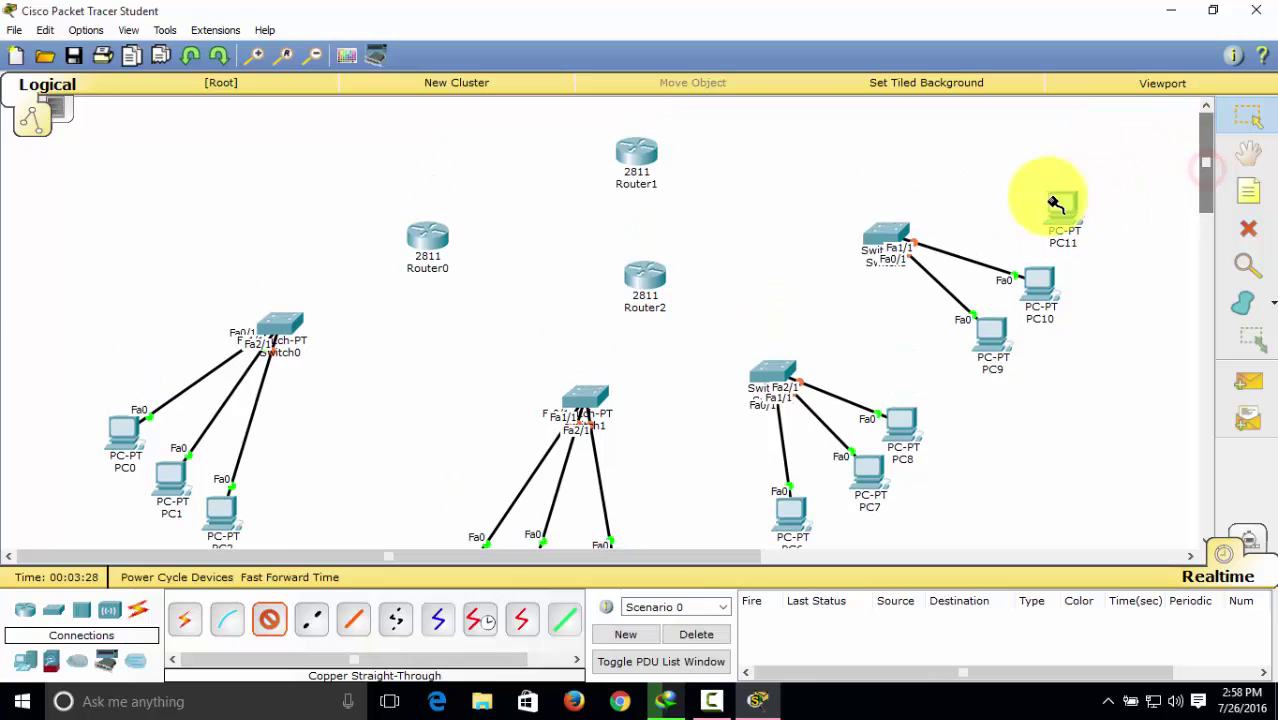
{"action": "left_click", "coordinate": [1060, 203]}
{"action": "left_click", "coordinate": [1085, 229]}
{"action": "left_click", "coordinate": [893, 229]}
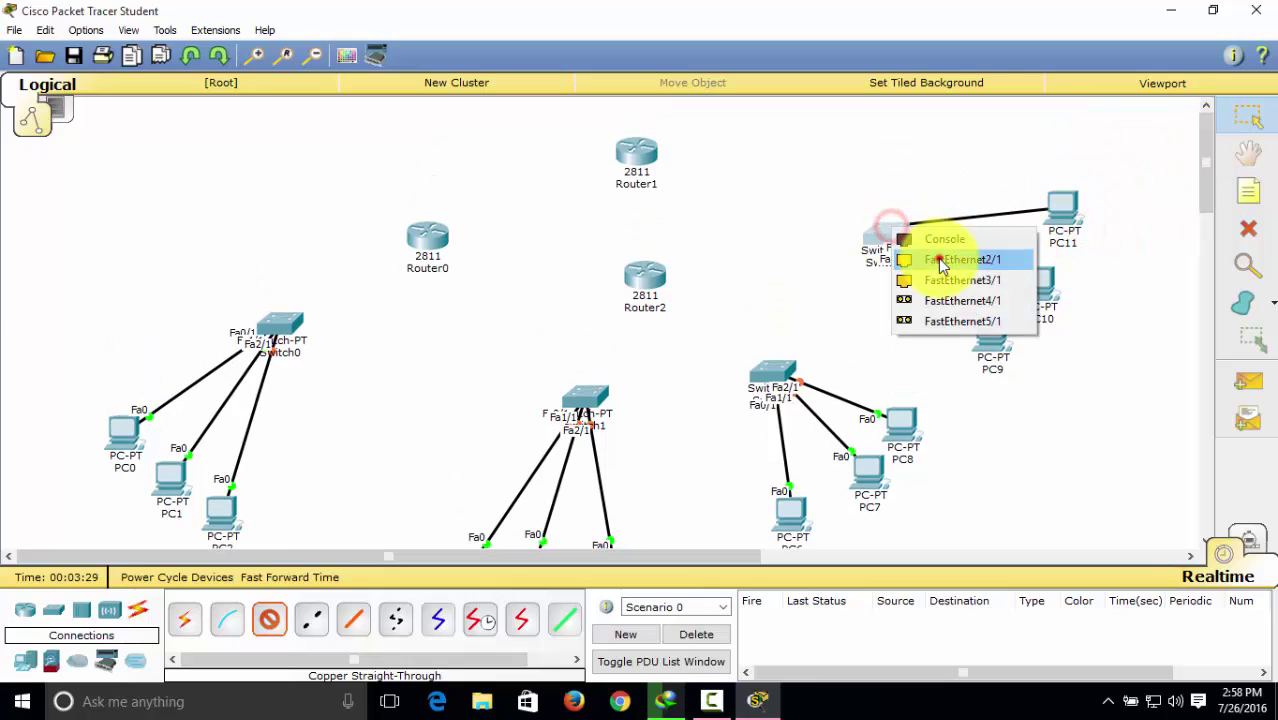
{"action": "left_click", "coordinate": [960, 302]}
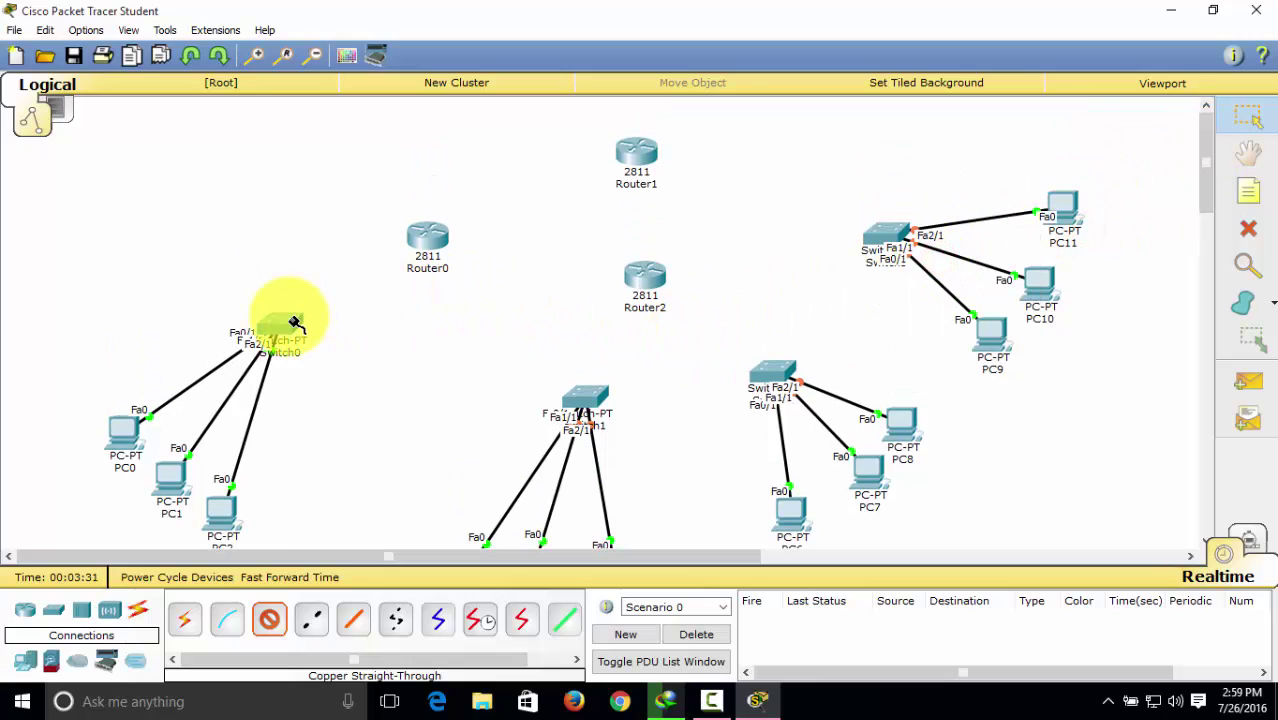
Uplink Switch0 Fa3/1 to Router0 Fa0/0 and Switch1 Fa3/1 to Router2 Fa0/0
{"action": "mouse_move", "coordinate": [289, 323]}
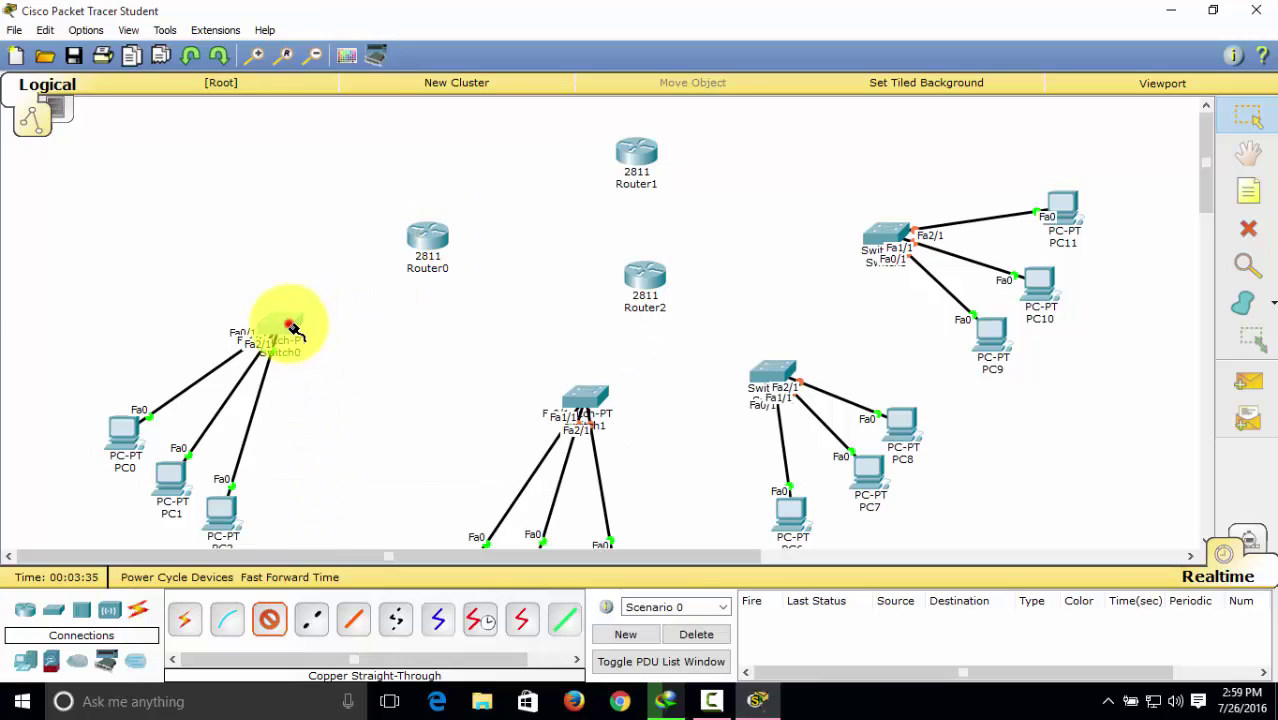
{"action": "left_click", "coordinate": [289, 323]}
{"action": "left_click", "coordinate": [330, 355]}
{"action": "left_click", "coordinate": [428, 238]}
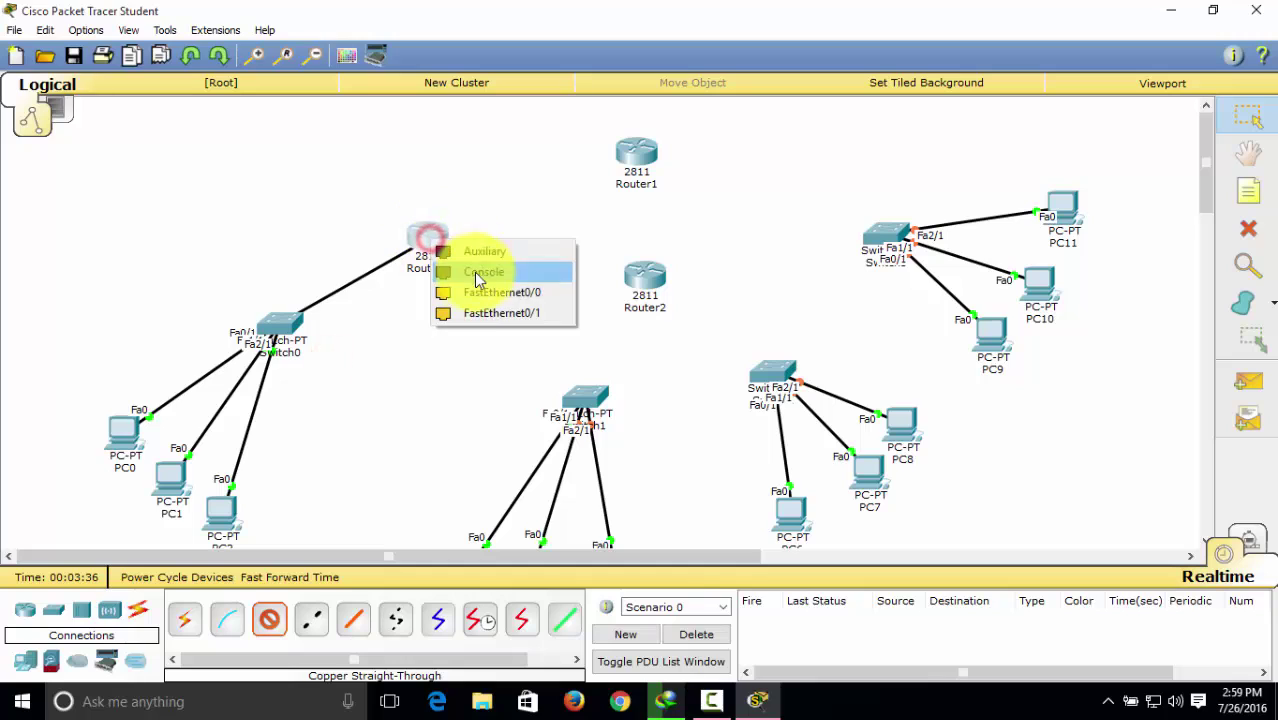
{"action": "left_click", "coordinate": [478, 292]}
{"action": "left_click", "coordinate": [581, 397]}
{"action": "left_click", "coordinate": [615, 425]}
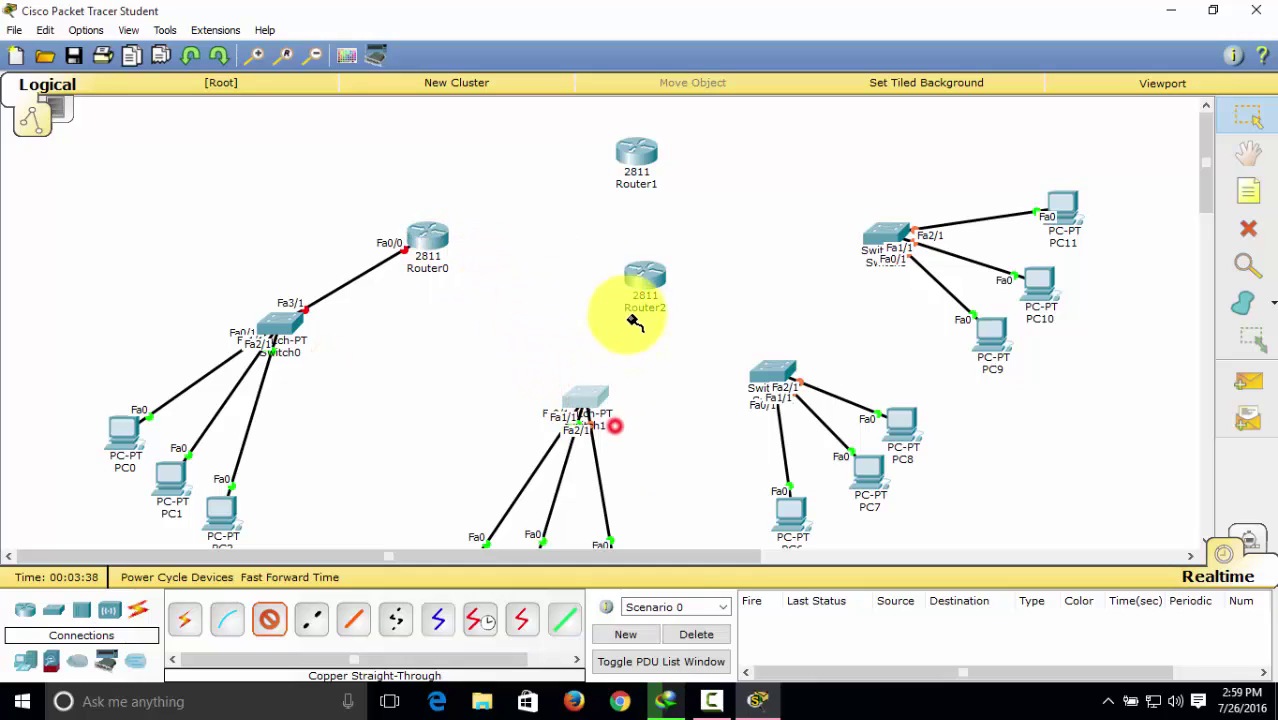
{"action": "left_click", "coordinate": [641, 273]}
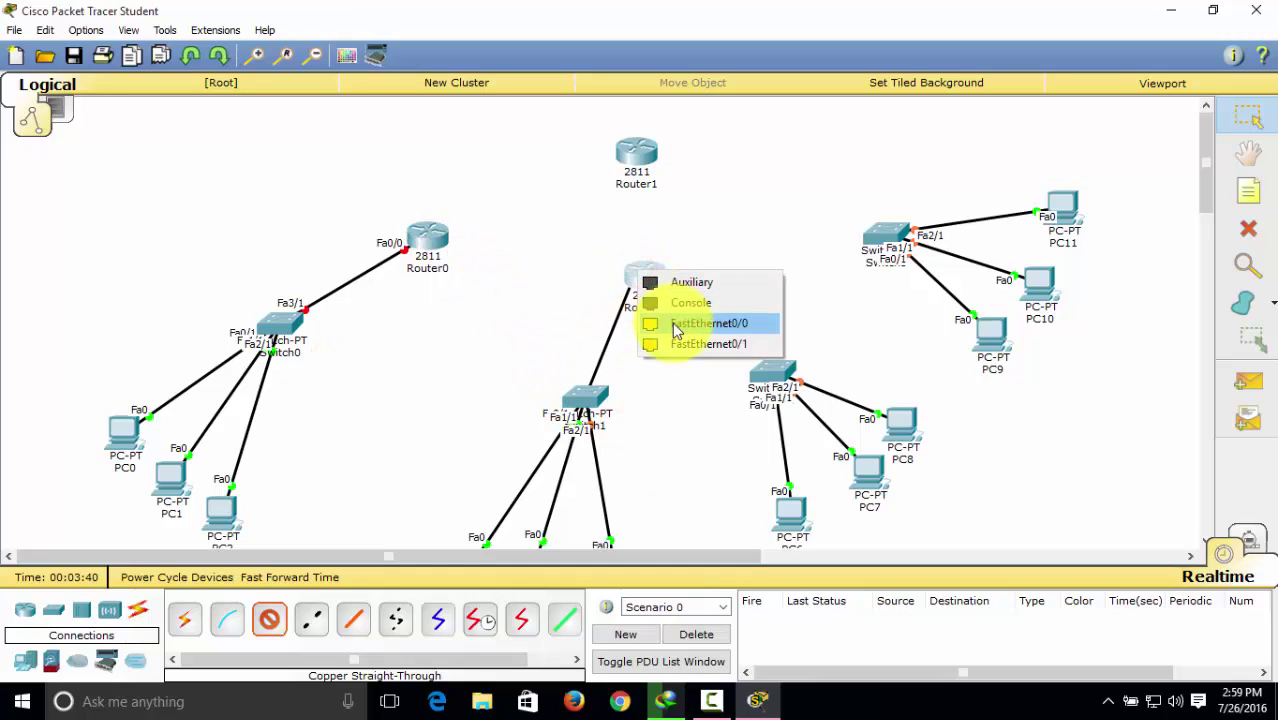
{"action": "left_click", "coordinate": [674, 325]}
Uplink Switch2 Fa3/1 to Router2 Fa0/1 and Switch3 Fa3/1 to Router1 Fa0/0
{"action": "left_click", "coordinate": [762, 372]}
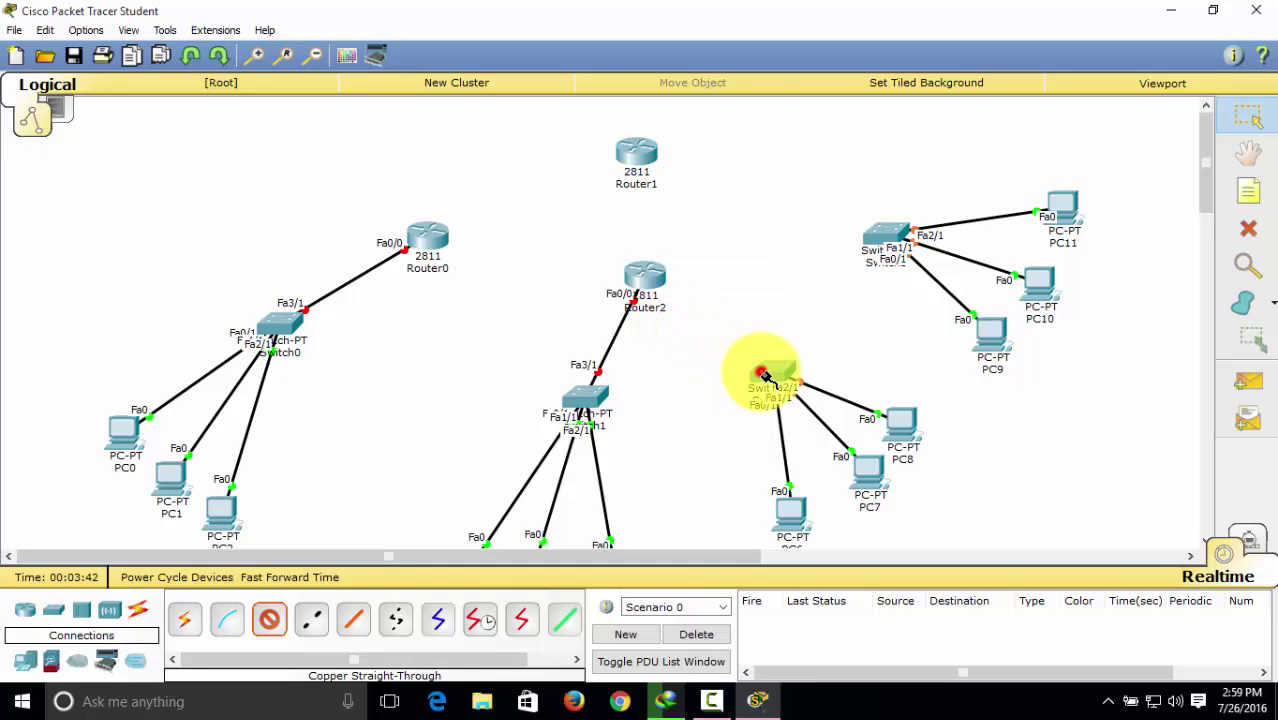
{"action": "left_click", "coordinate": [795, 400]}
{"action": "left_click", "coordinate": [646, 272]}
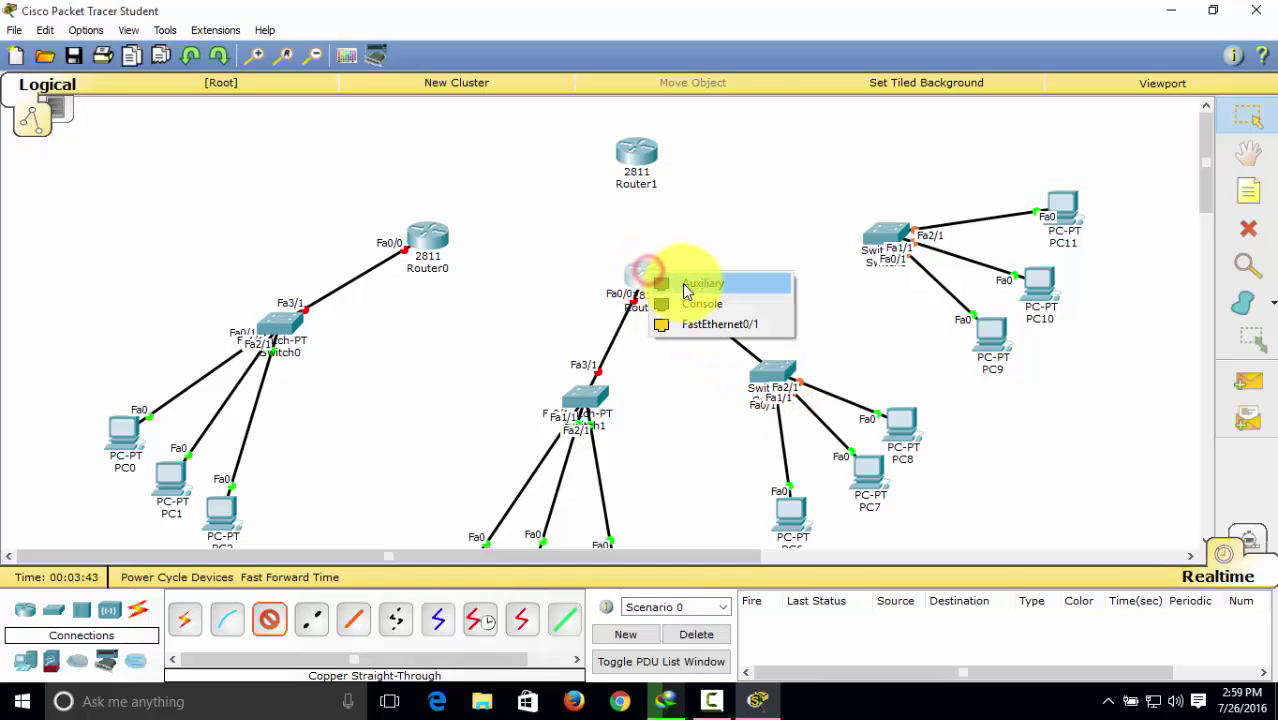
{"action": "left_click", "coordinate": [711, 324]}
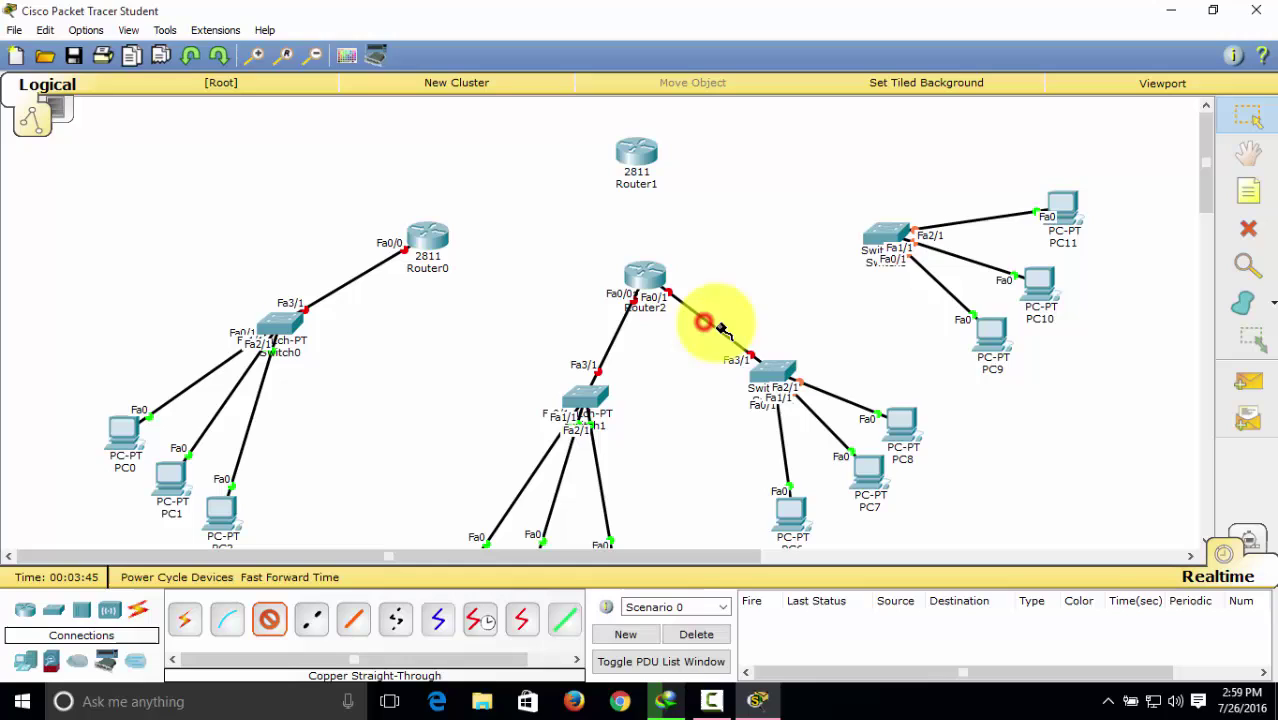
{"action": "left_click", "coordinate": [885, 238]}
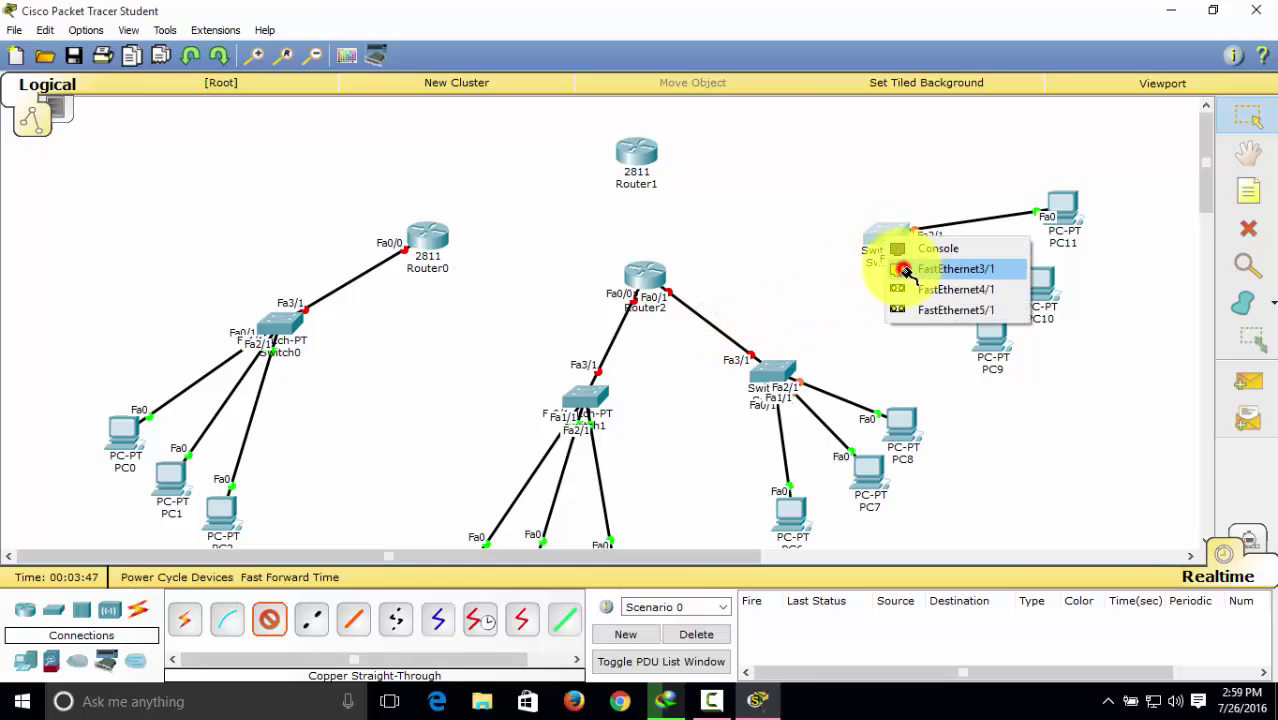
{"action": "left_click", "coordinate": [905, 270]}
{"action": "left_click", "coordinate": [640, 153]}
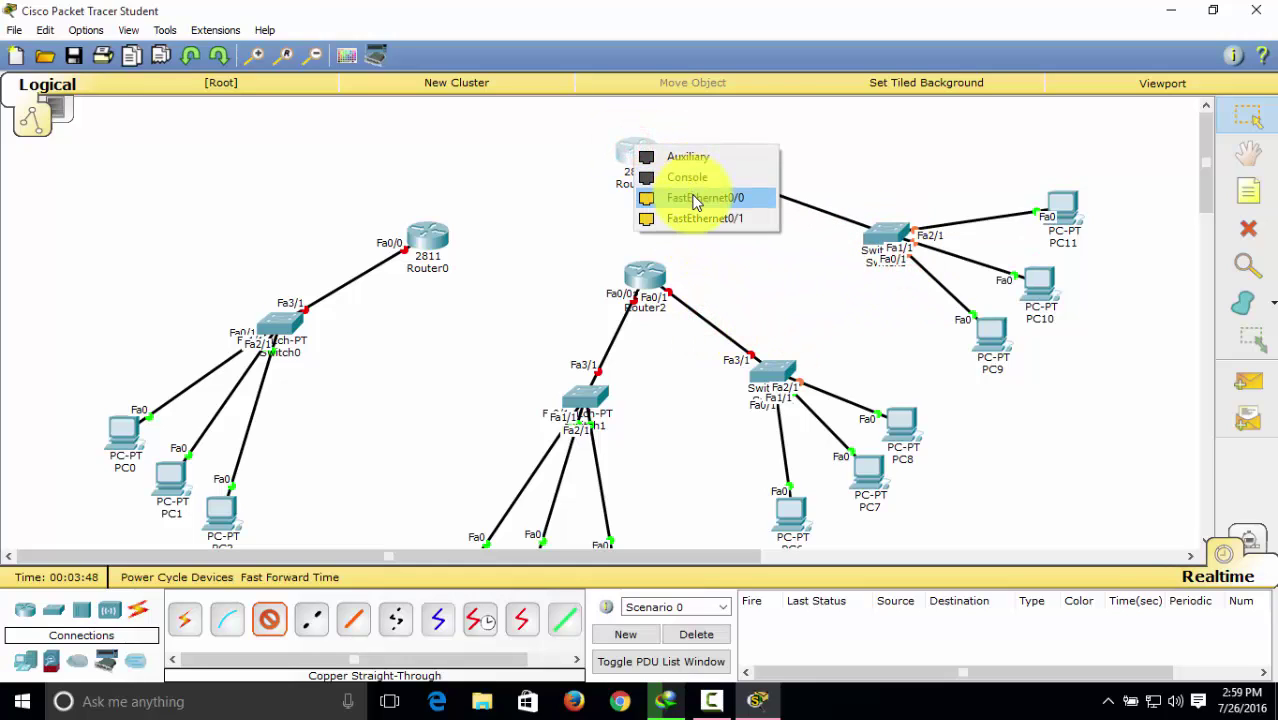
{"action": "left_click", "coordinate": [697, 199]}
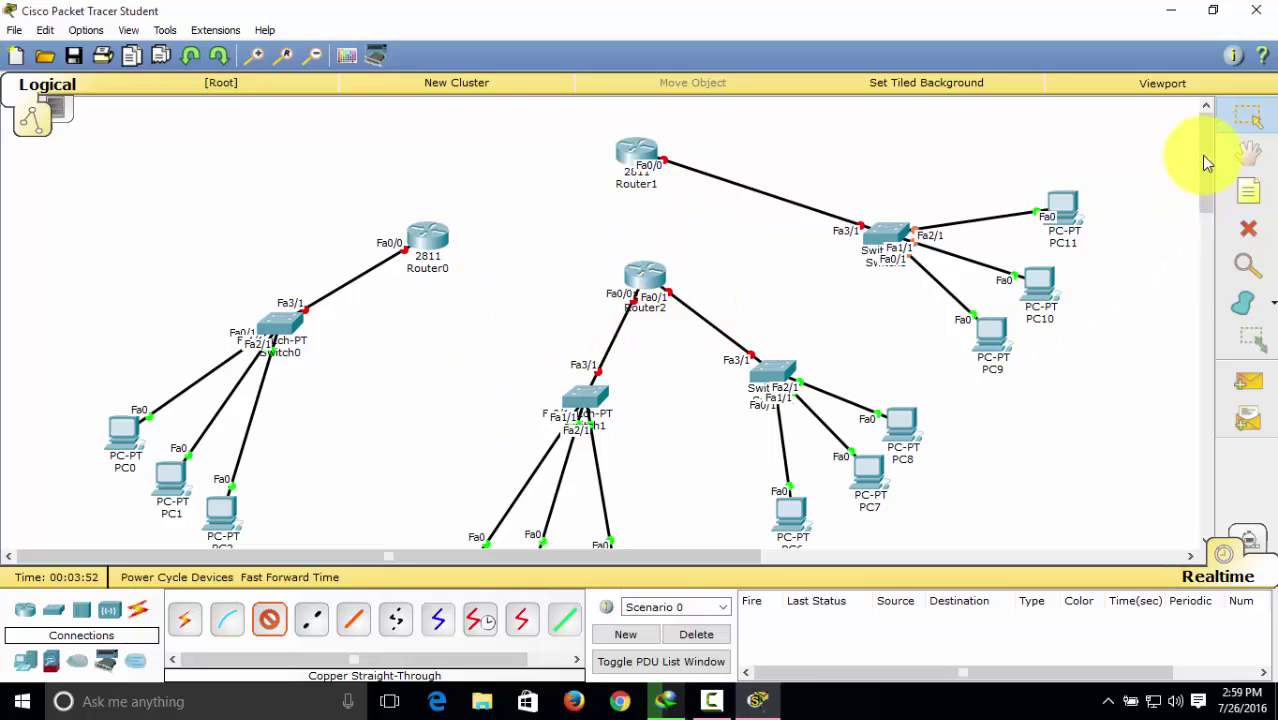
Scroll the canvas to review the switch-to-router copper links and drop the copper straight-through cable tool
{"action": "mouse_move", "coordinate": [1205, 163]}
{"action": "left_mouse_down"}
{"action": "mouse_move", "coordinate": [1205, 188]}
{"action": "mouse_move", "coordinate": [1198, 157]}
{"action": "left_mouse_up"}
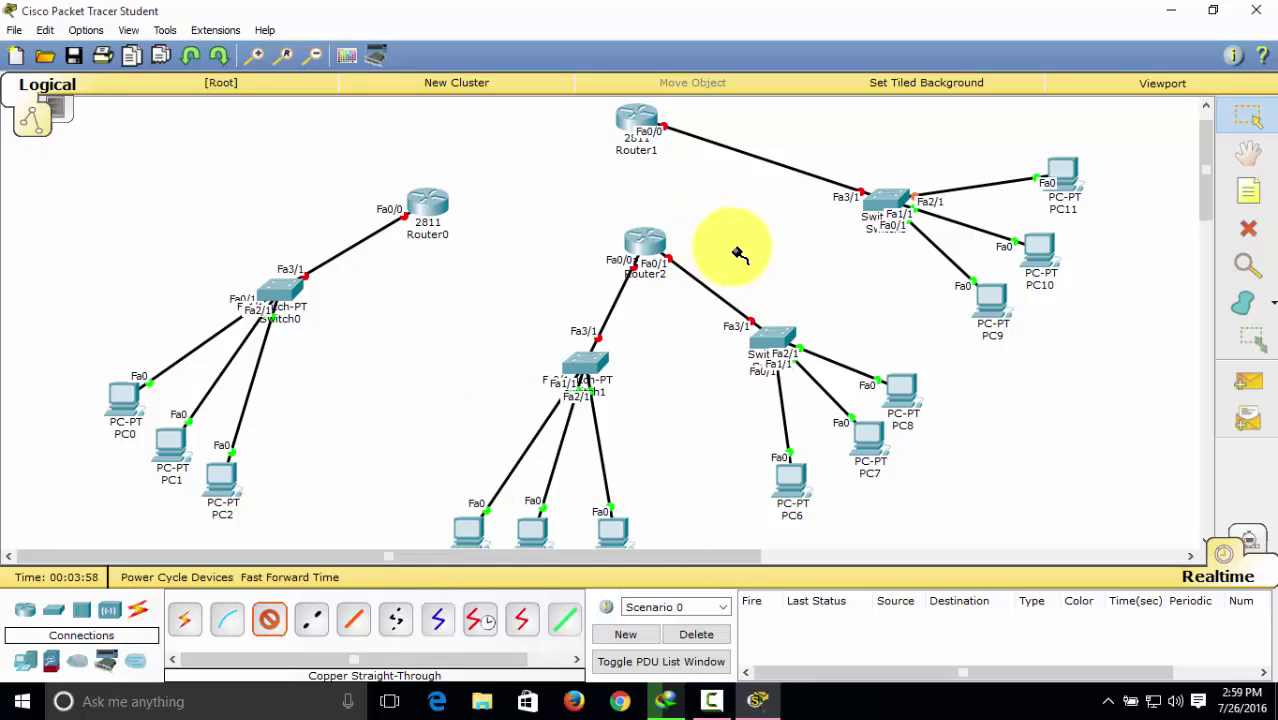
{"action": "left_click_drag", "start_coordinate": [1208, 163], "coordinate": [1210, 116]}
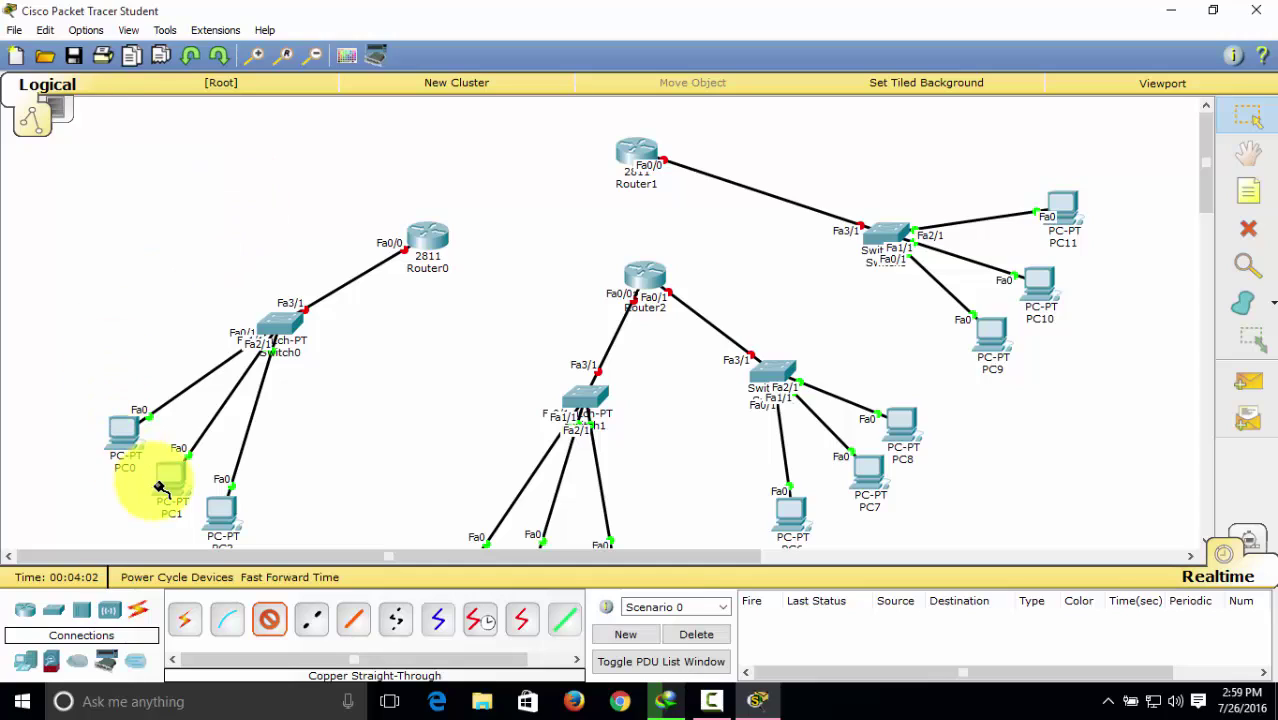
{"action": "scroll", "coordinate": [1208, 138], "scroll_direction": "down", "scroll_amount": 3}
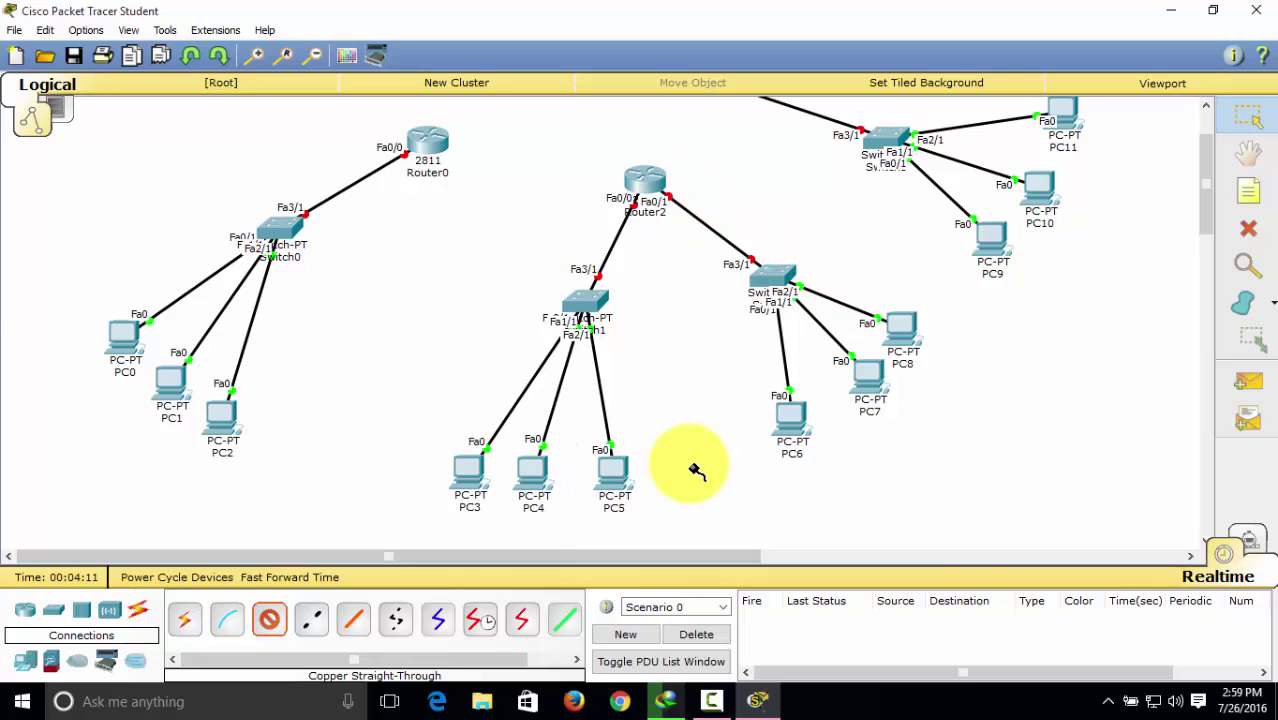
{"action": "left_click", "coordinate": [1206, 106]}
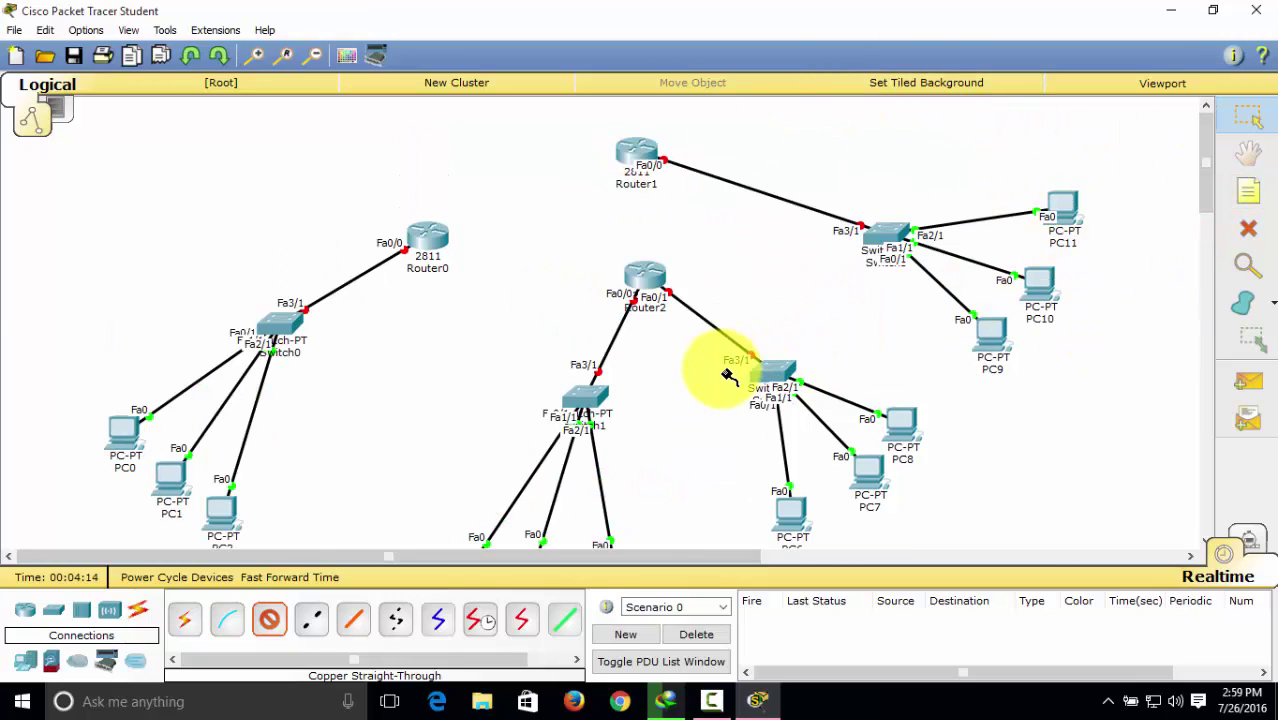
{"action": "left_click", "coordinate": [274, 620]}
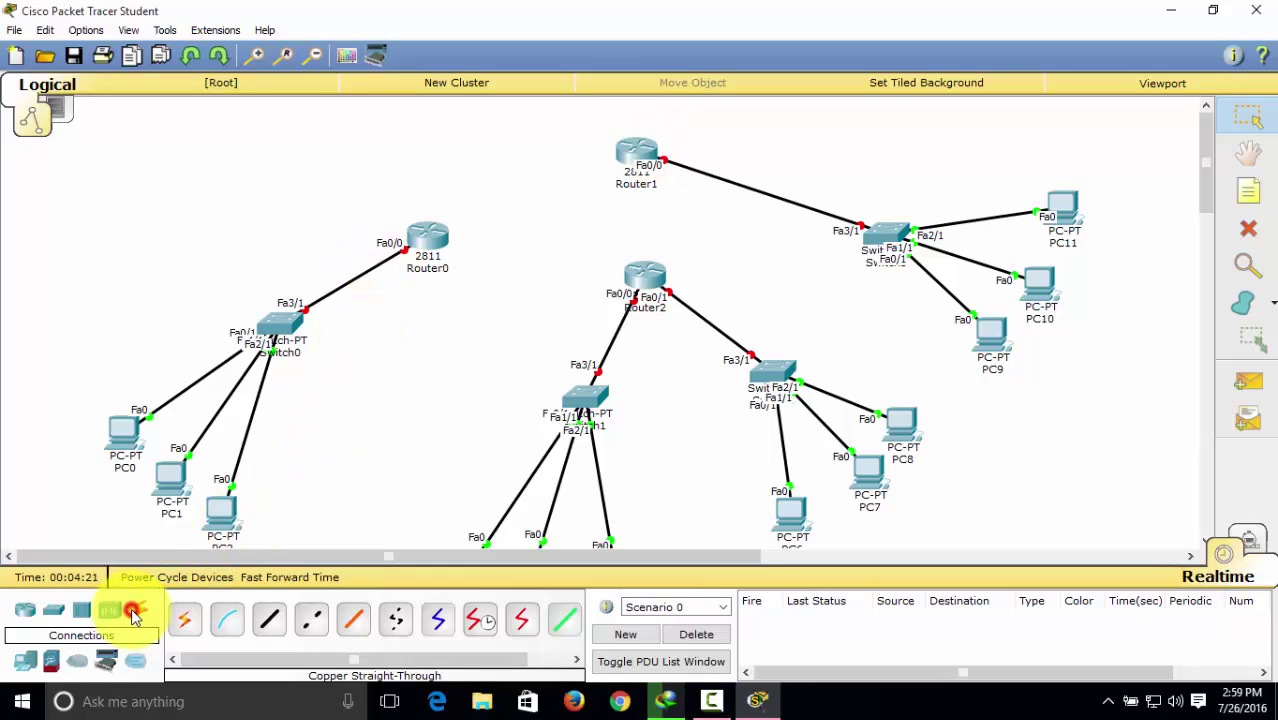
{"action": "left_click", "coordinate": [188, 625]}
{"action": "left_click", "coordinate": [424, 232]}
{"action": "left_click", "coordinate": [645, 272]}
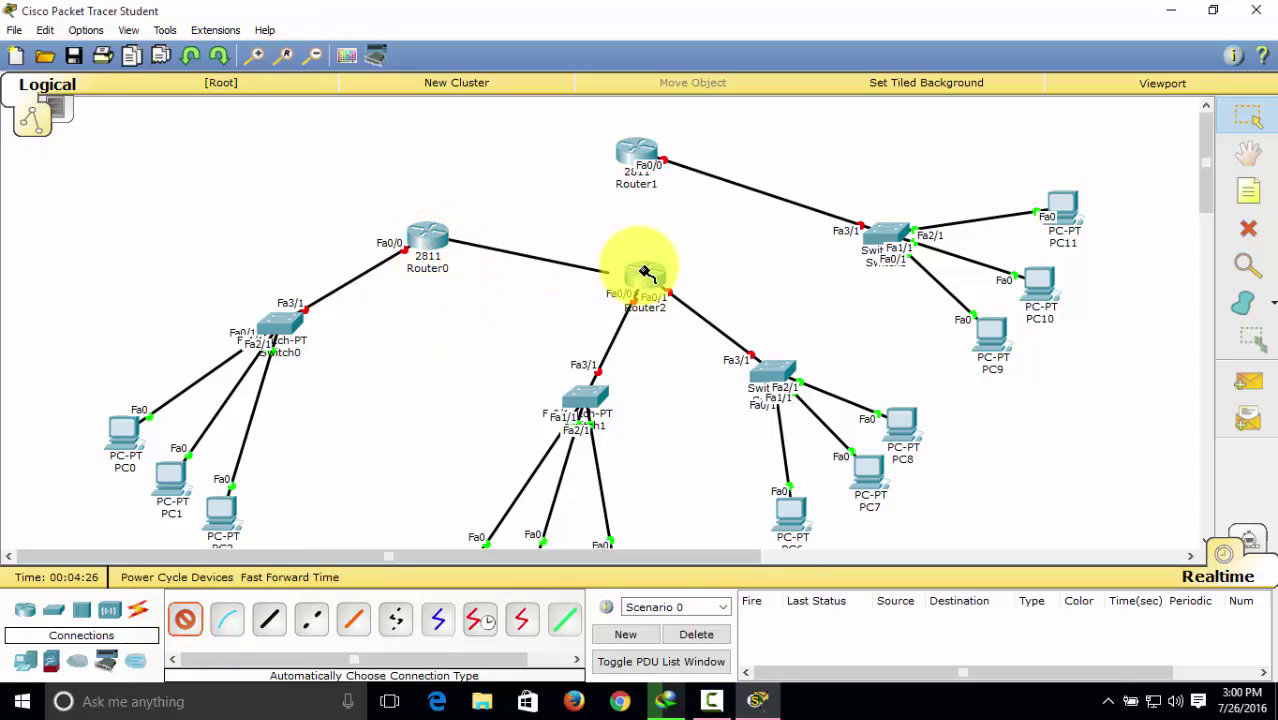
{"action": "left_click", "coordinate": [729, 372]}
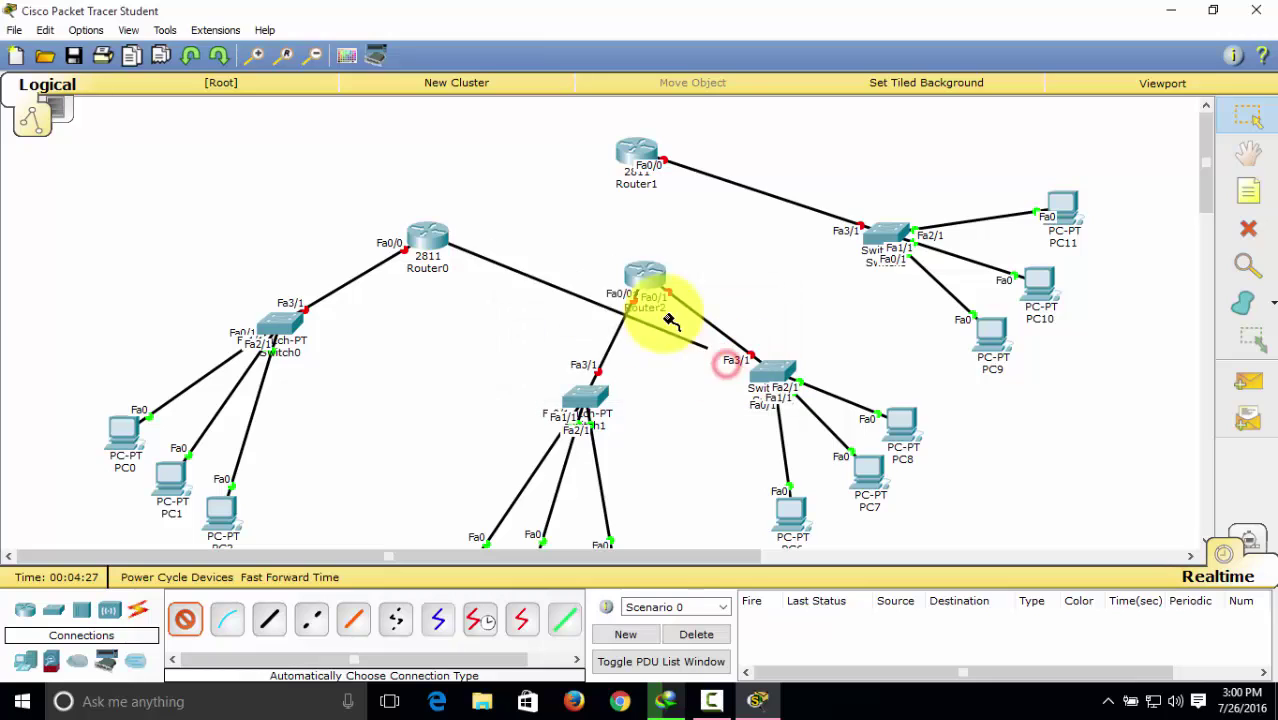
{"action": "left_click", "coordinate": [633, 285]}
{"action": "left_click", "coordinate": [727, 371]}
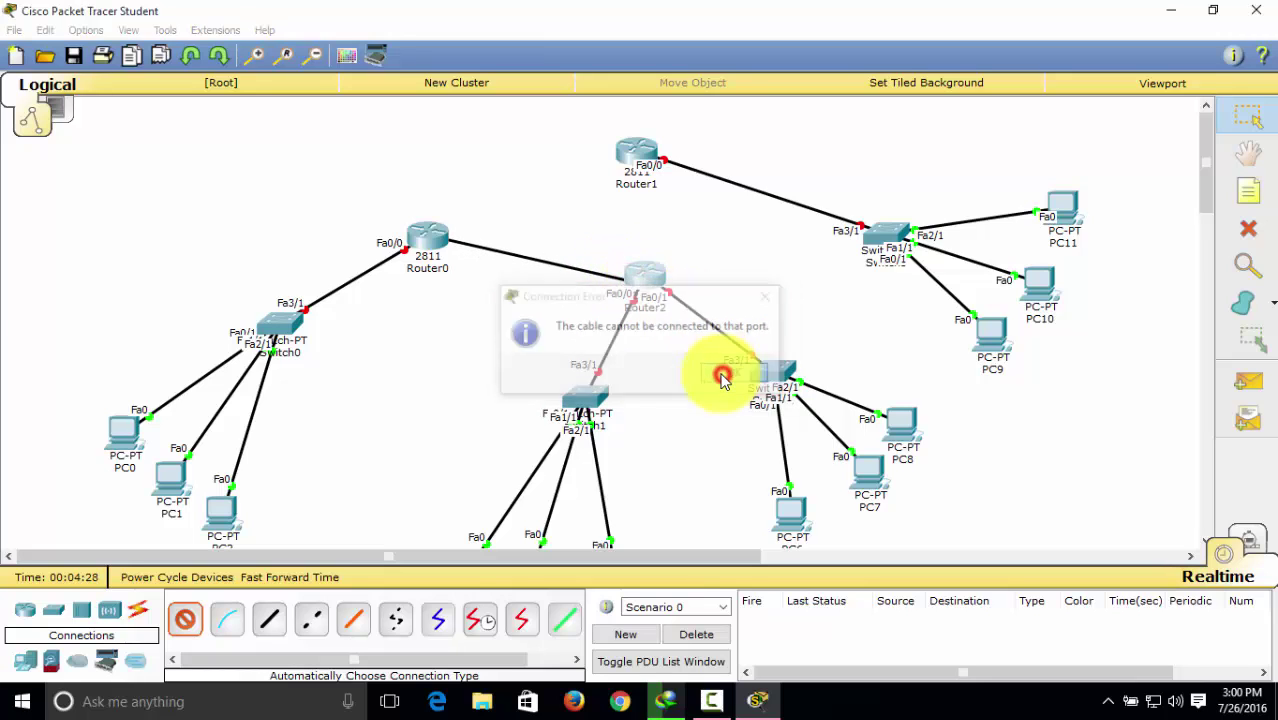
{"action": "left_click", "coordinate": [622, 150]}
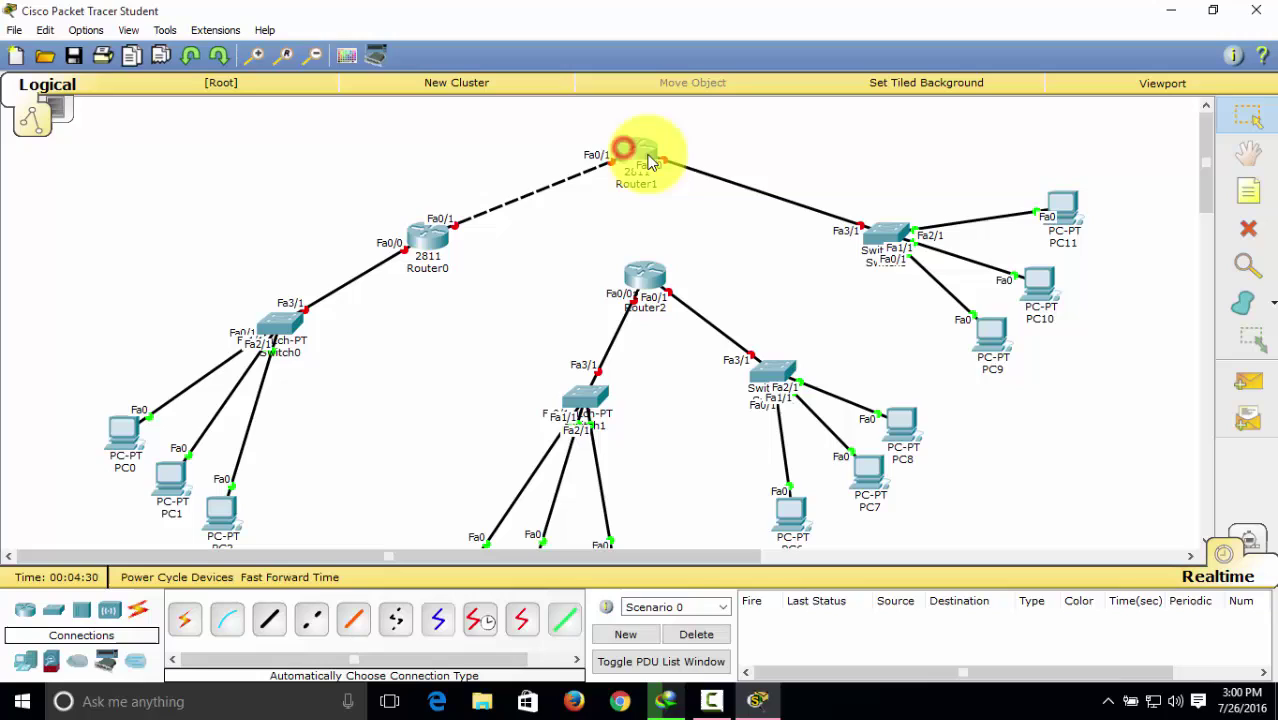
{"action": "left_click", "coordinate": [1248, 228]}
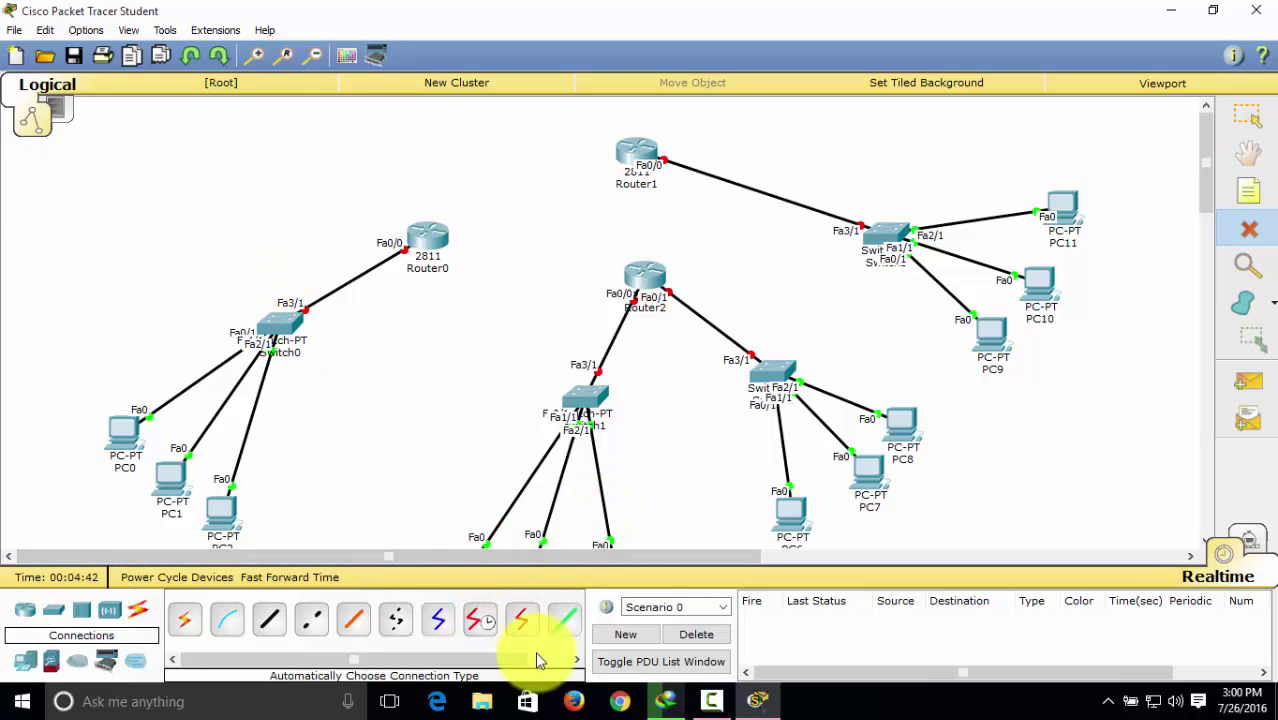
Try starting a Serial DCE link at Router0, find it has no serial port, and open Router0's device window
{"action": "left_click", "coordinate": [480, 620]}
{"action": "left_click", "coordinate": [431, 232]}
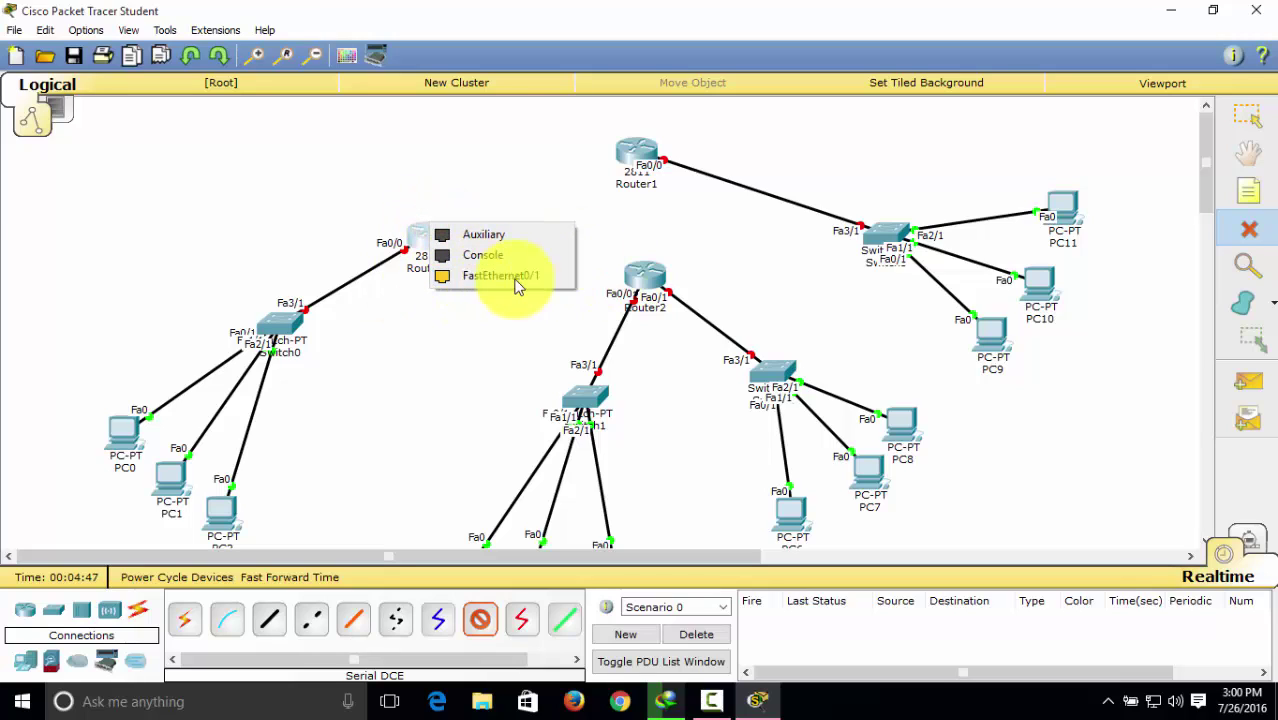
{"action": "left_click", "coordinate": [556, 192]}
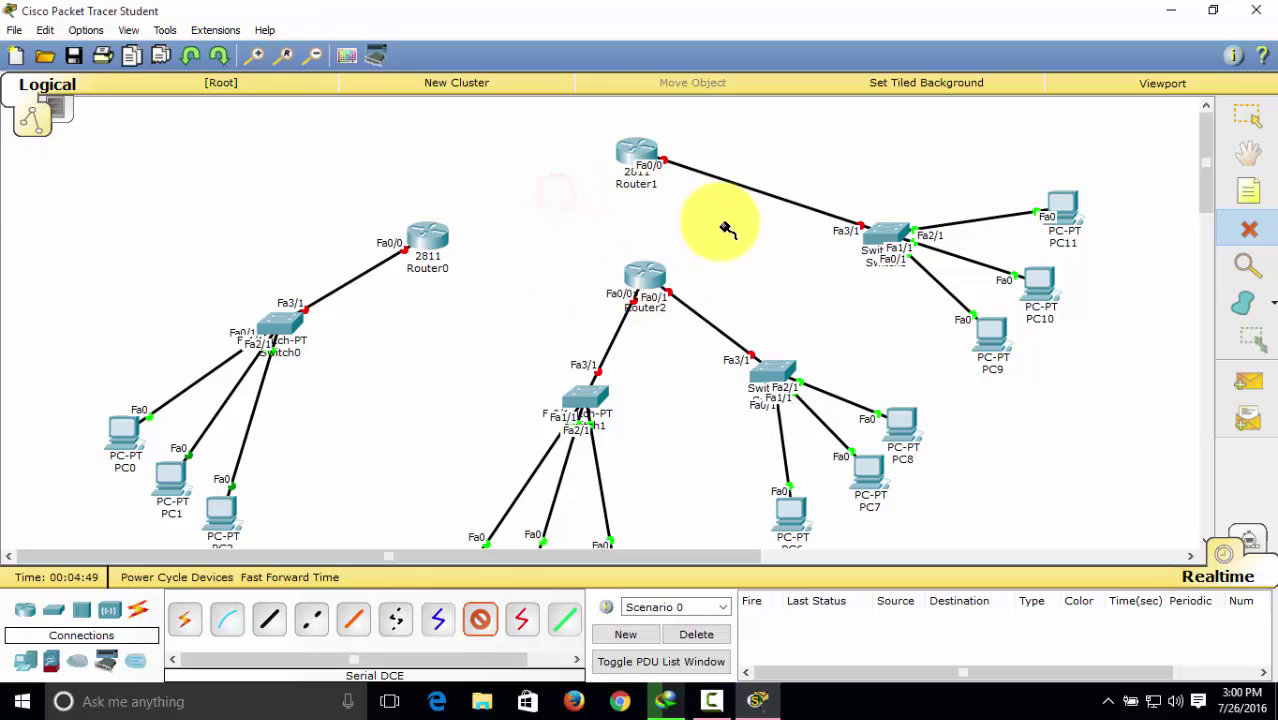
{"action": "left_click", "coordinate": [481, 623]}
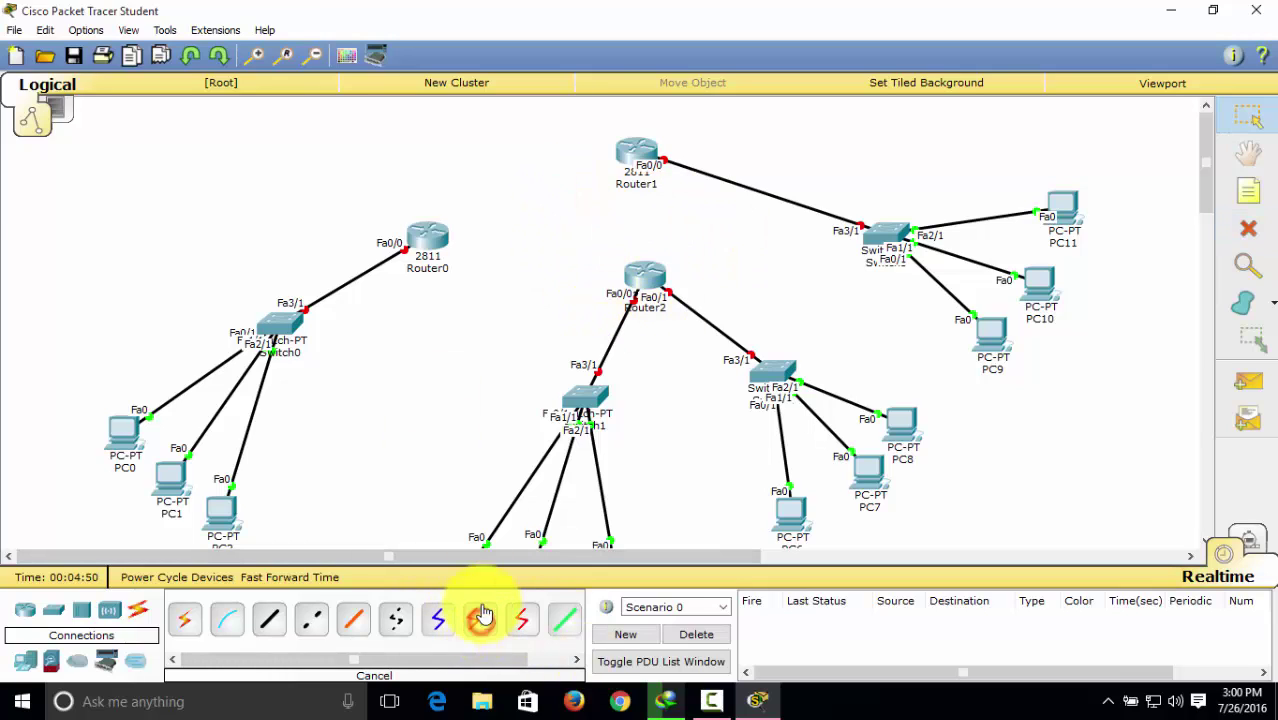
{"action": "left_click", "coordinate": [430, 242]}
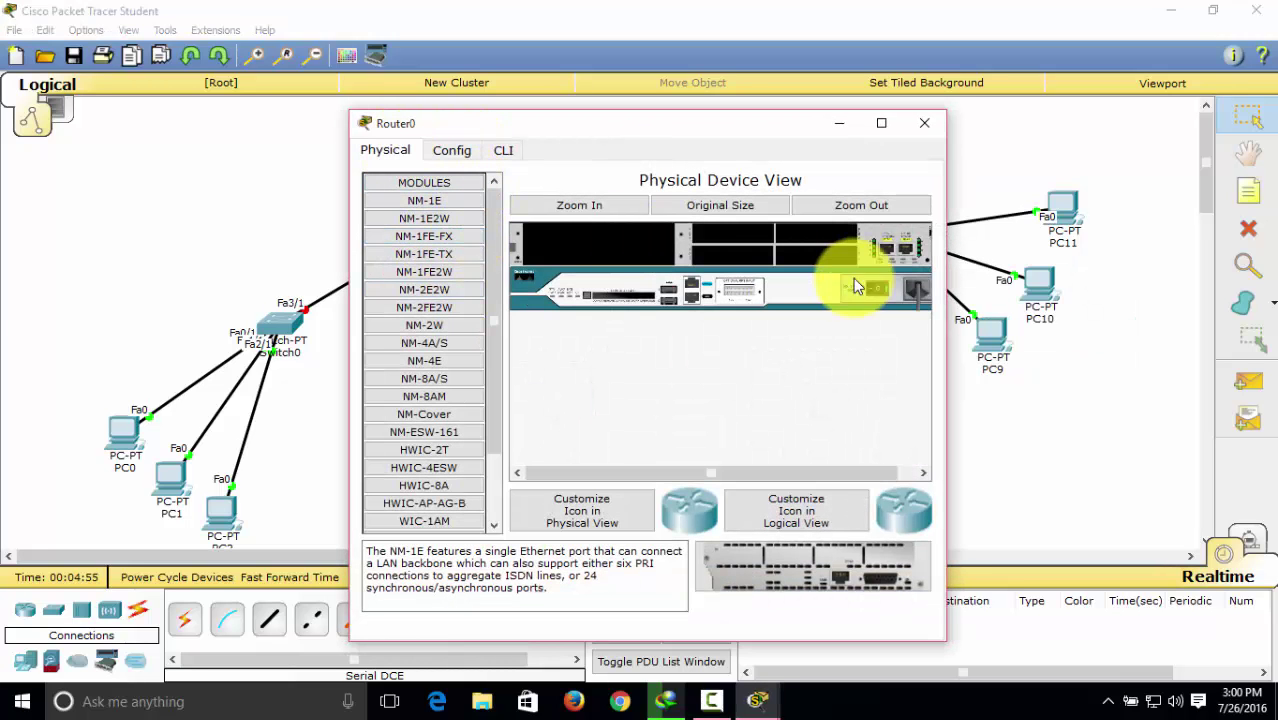
Power off Router0, install a WIC-2T card in its empty slot, power it back on, and close the window
{"action": "left_click", "coordinate": [880, 290]}
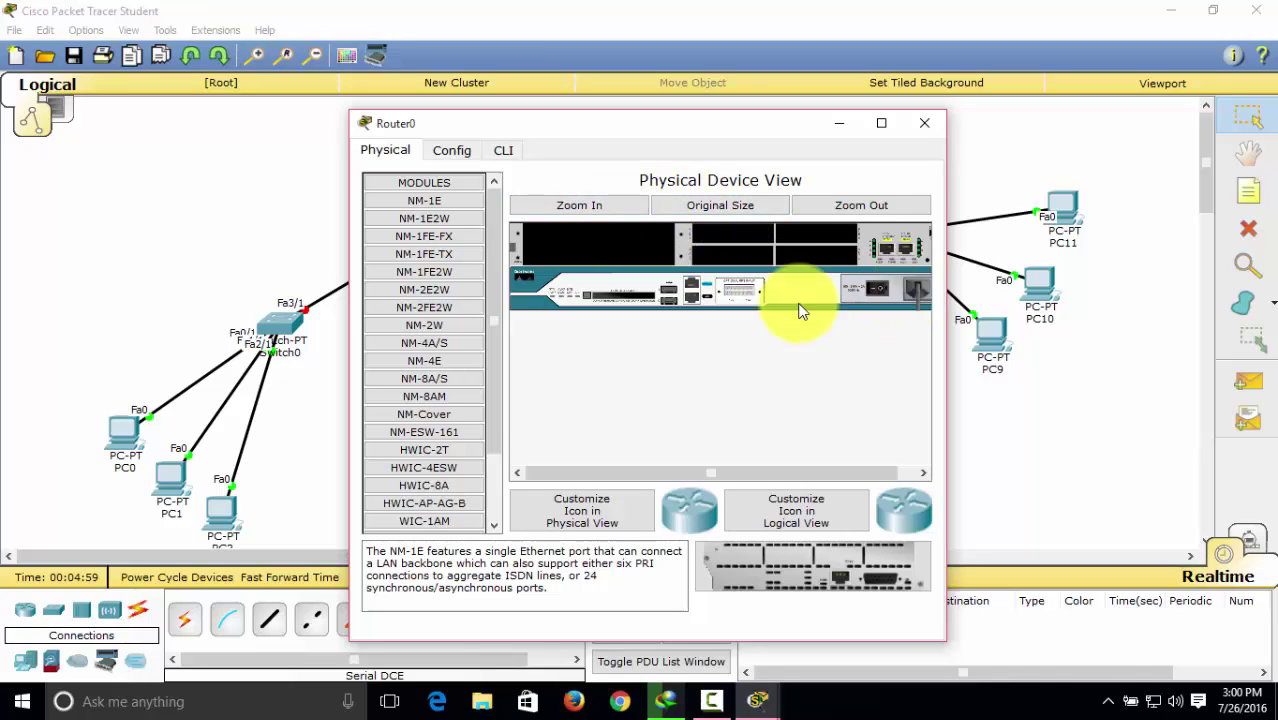
{"action": "left_click_drag", "start_coordinate": [497, 296], "coordinate": [748, 263]}
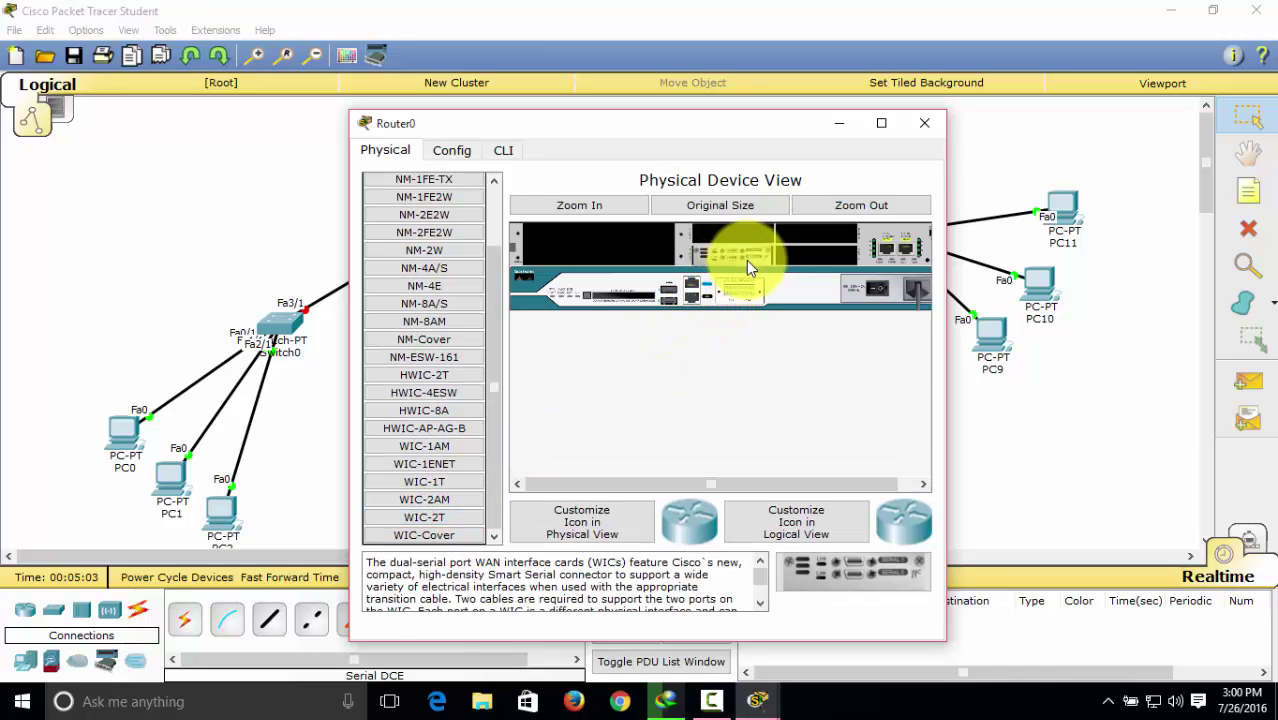
{"action": "left_click", "coordinate": [879, 291]}
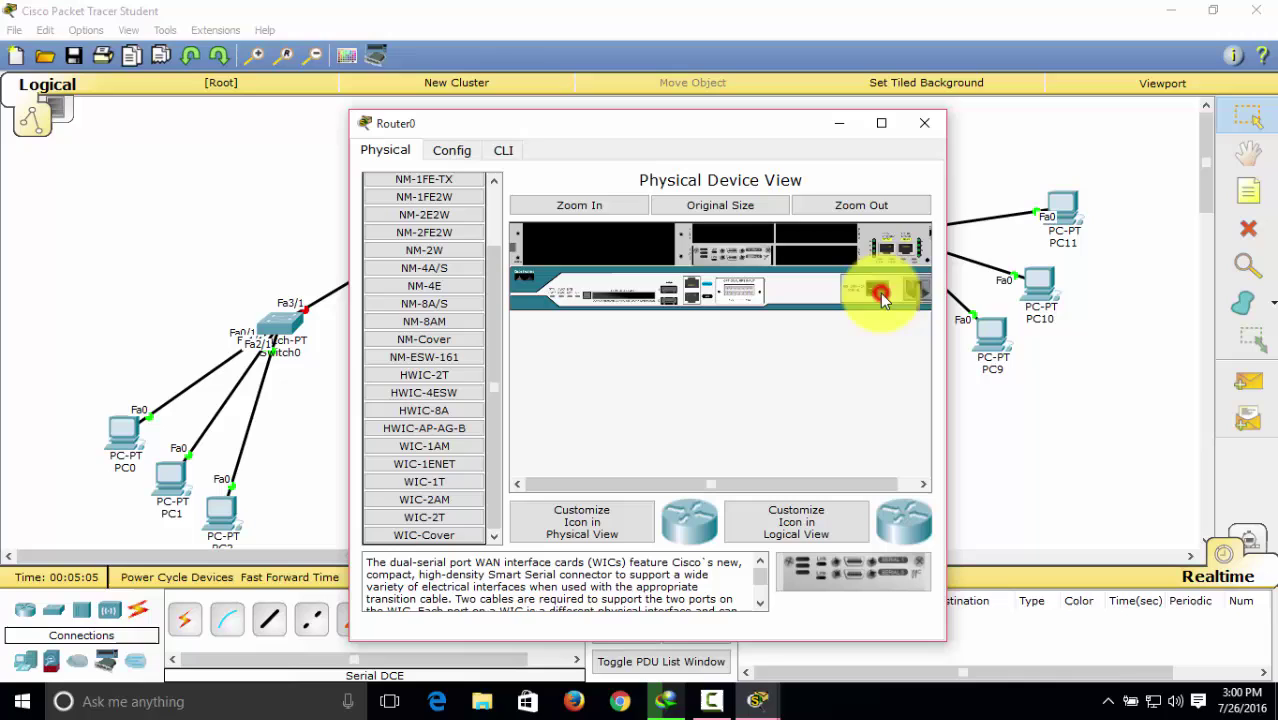
{"action": "left_click", "coordinate": [925, 124]}
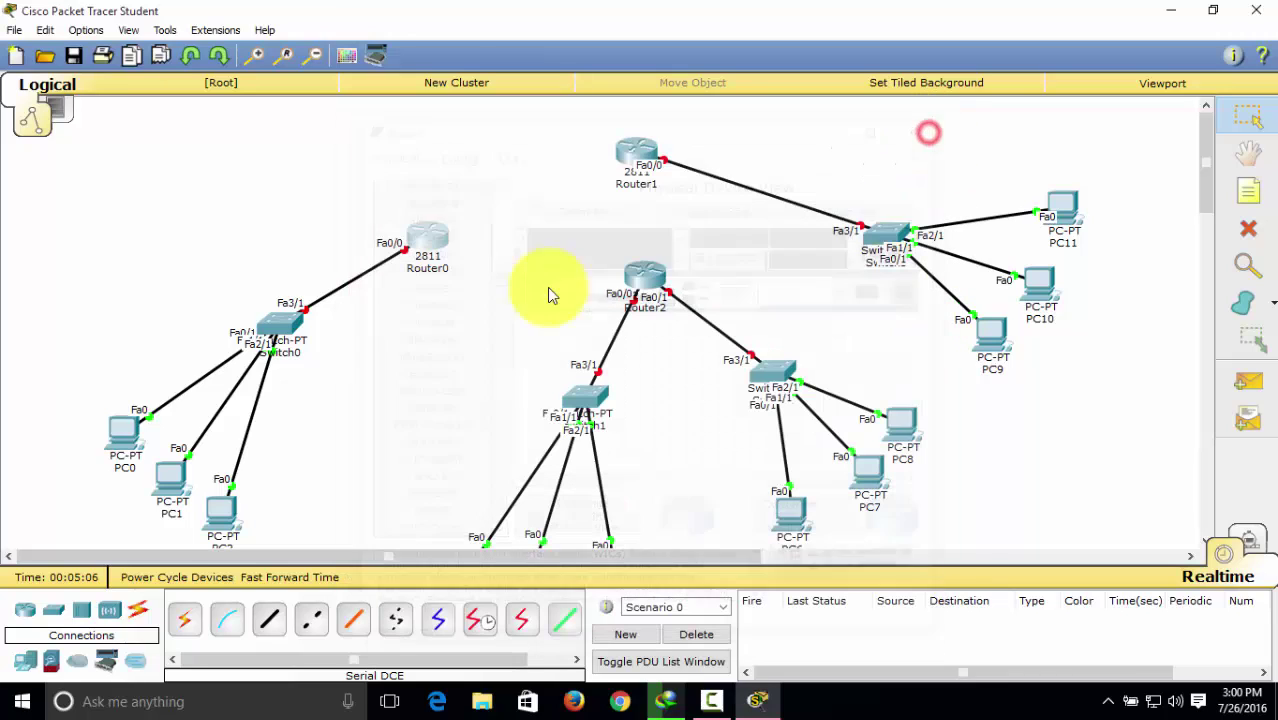
Install a WIC-2T card in Router2's empty slot, power it back on, and close its window
{"action": "left_click", "coordinate": [655, 277]}
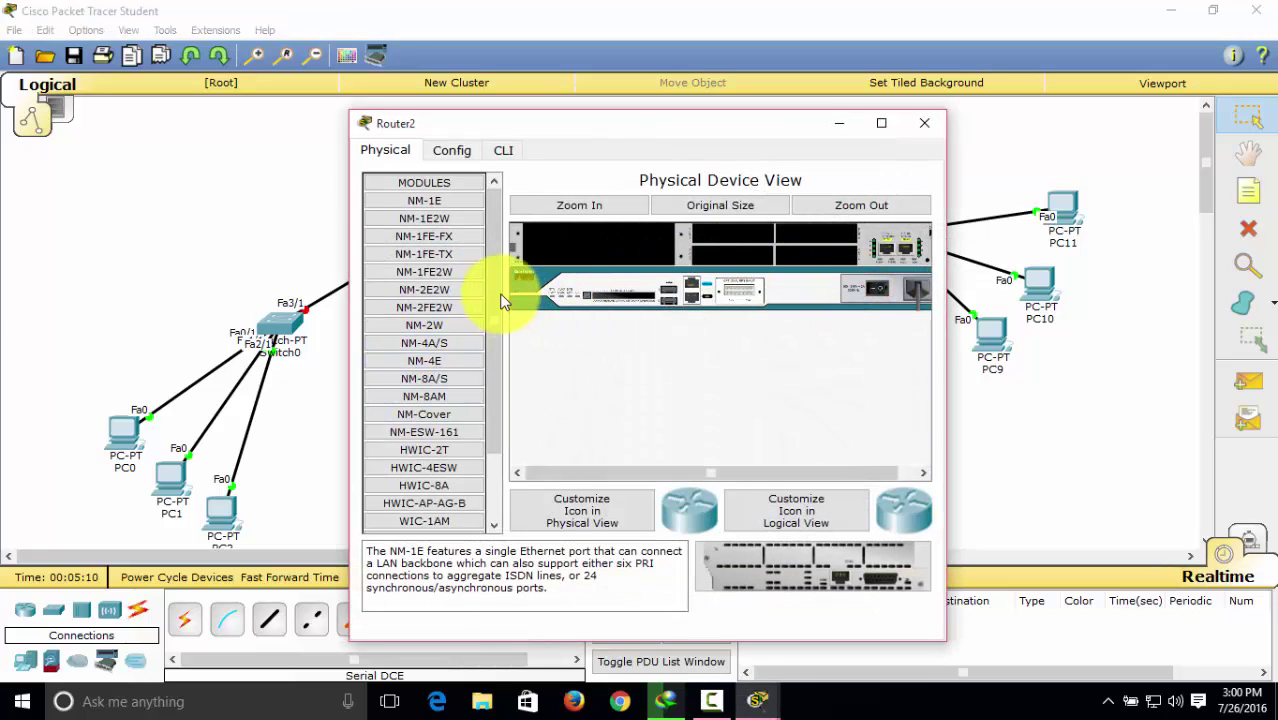
{"action": "left_click_drag", "start_coordinate": [494, 291], "coordinate": [483, 458]}
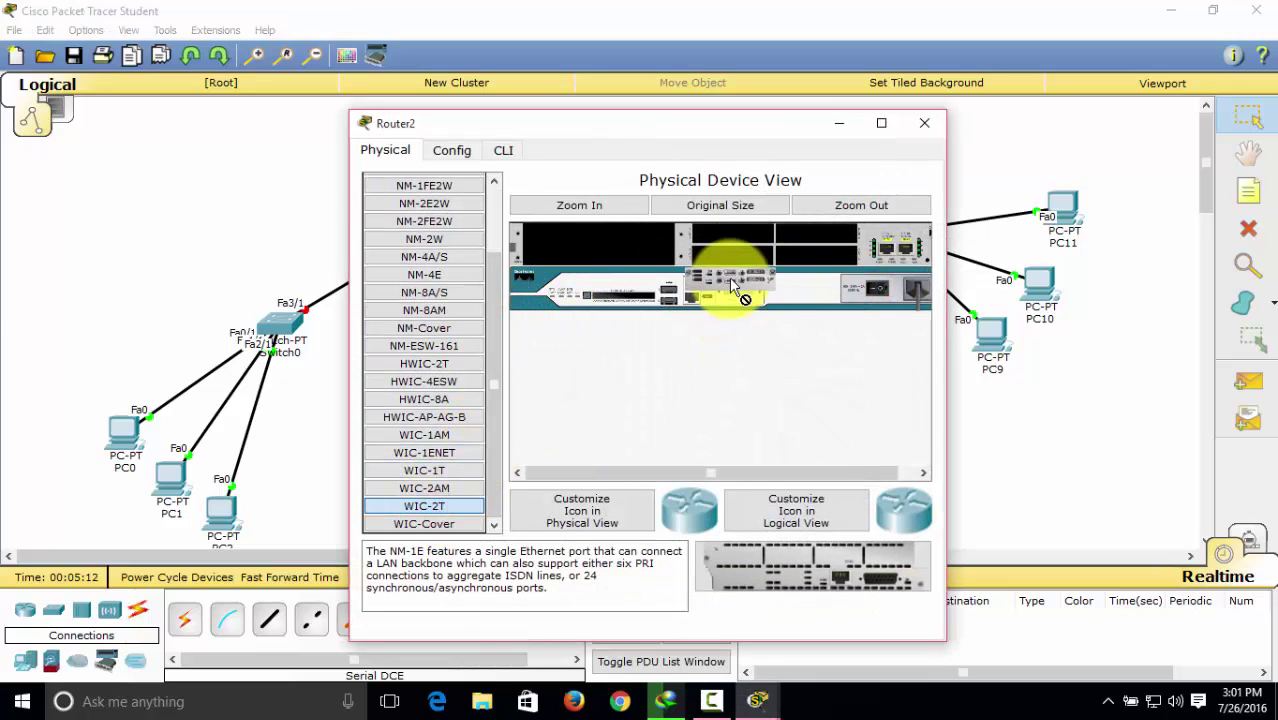
{"action": "left_click_drag", "start_coordinate": [729, 277], "coordinate": [730, 266]}
{"action": "left_click_drag", "start_coordinate": [438, 524], "coordinate": [735, 260]}
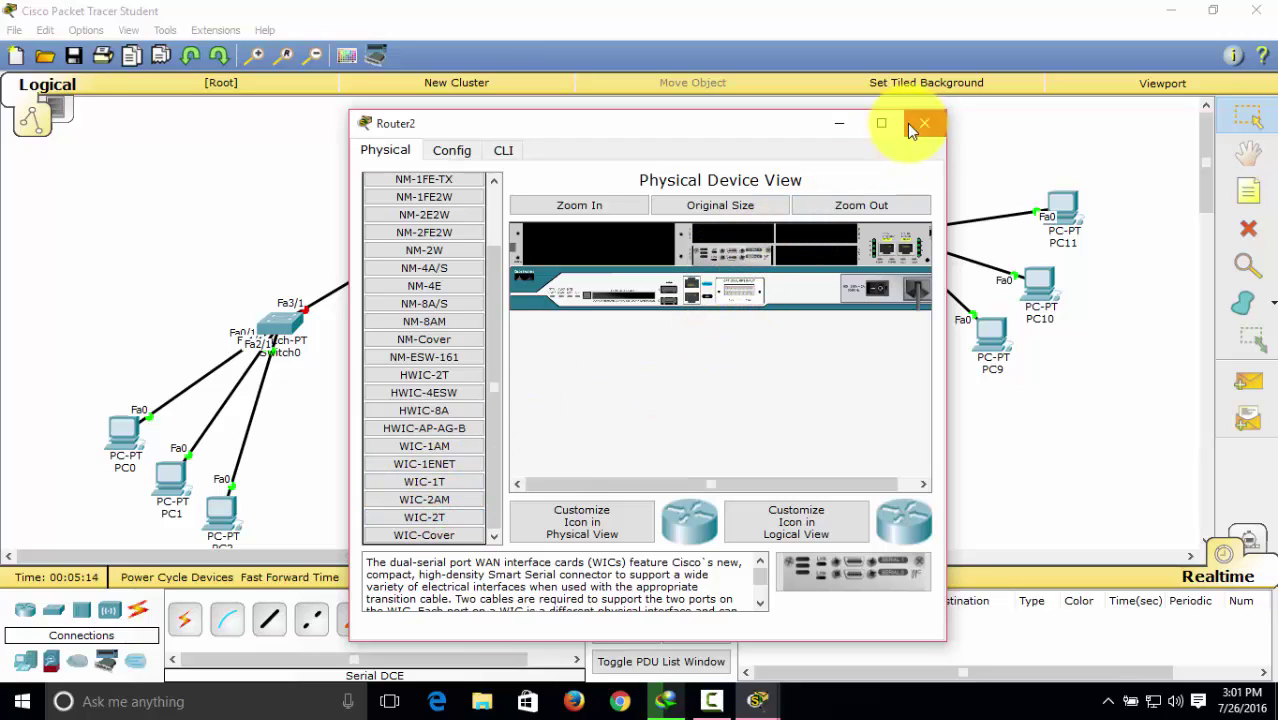
{"action": "left_click", "coordinate": [877, 291]}
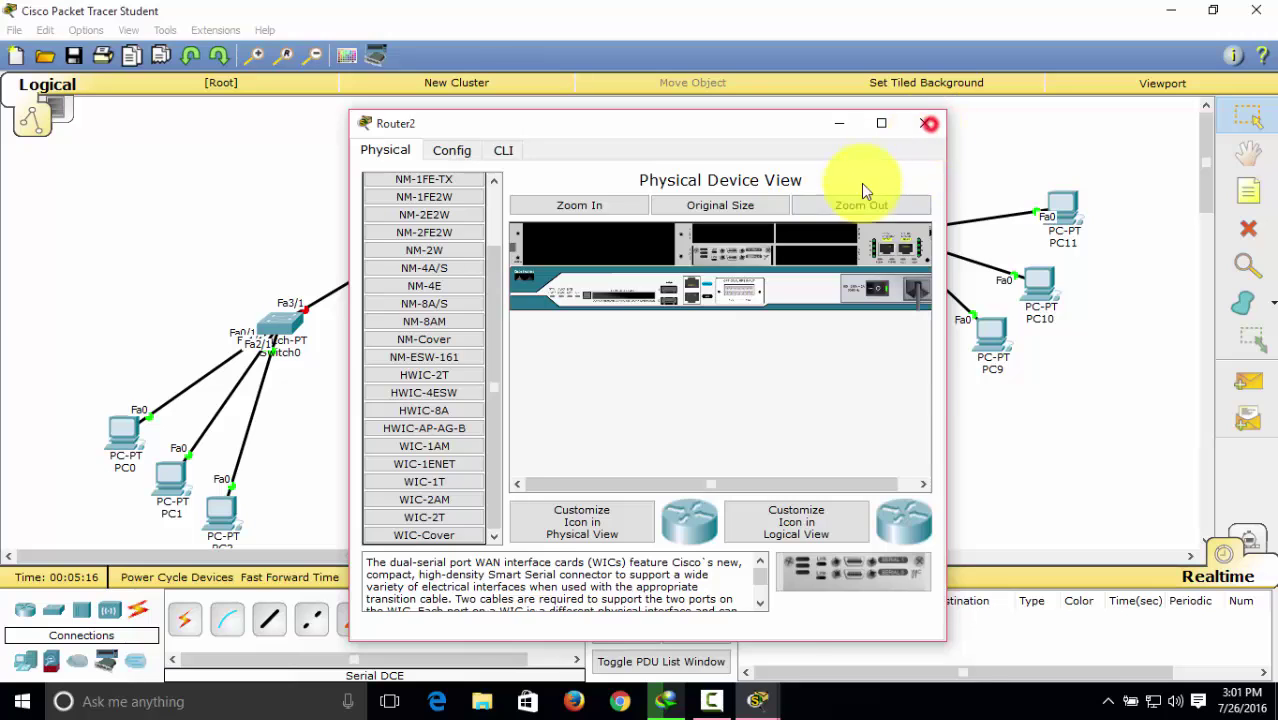
{"action": "left_click", "coordinate": [929, 123]}
Add a WIC-2T card to Router1, power it back on, and close its window
{"action": "left_click", "coordinate": [645, 162]}
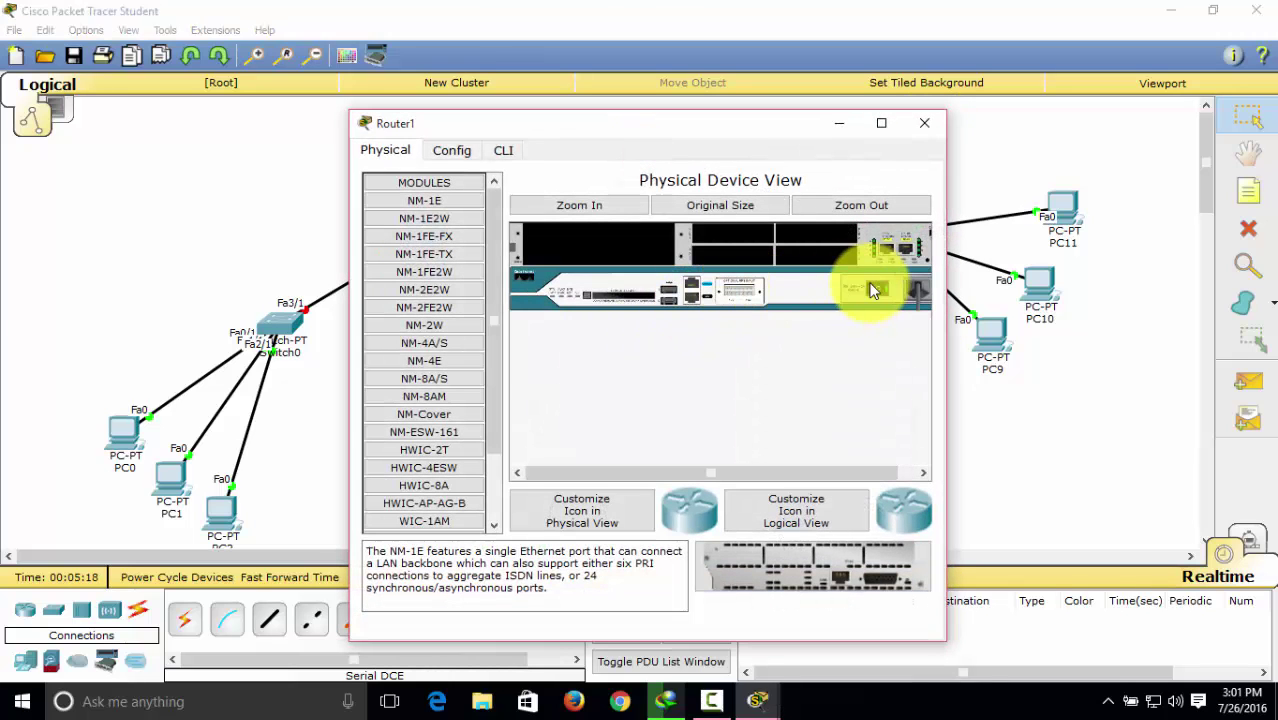
{"action": "left_click_drag", "start_coordinate": [490, 370], "coordinate": [755, 254]}
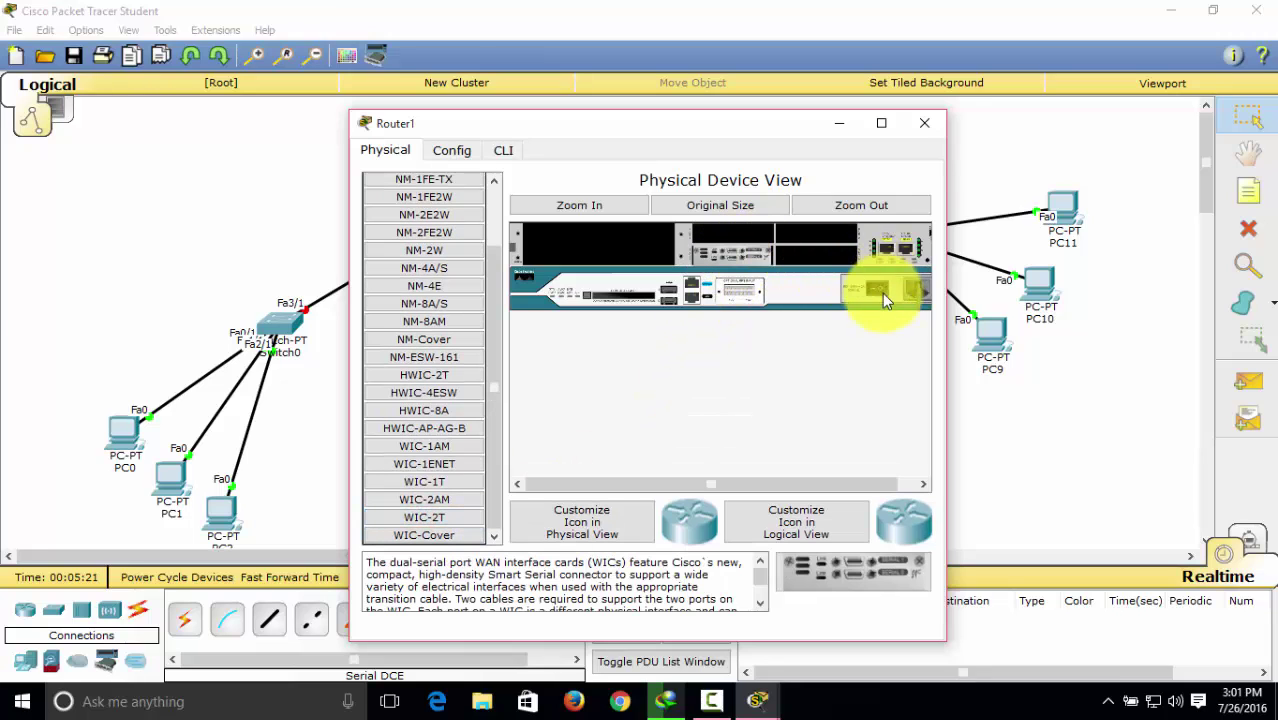
{"action": "left_click", "coordinate": [878, 290]}
{"action": "left_click", "coordinate": [936, 121]}
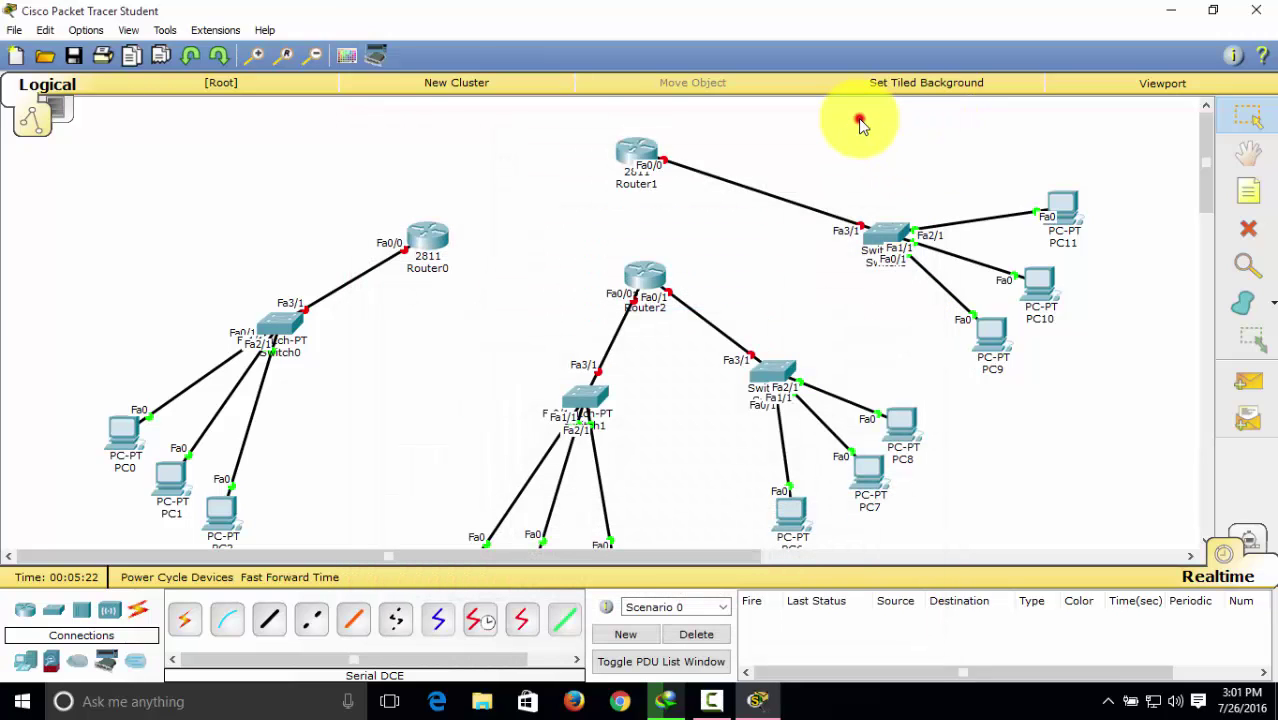
Connect Router0 Se0/1/0 to Router2 Se0/1/0 with a Serial DCE cable
{"action": "left_click", "coordinate": [479, 621]}
{"action": "left_click", "coordinate": [421, 238]}
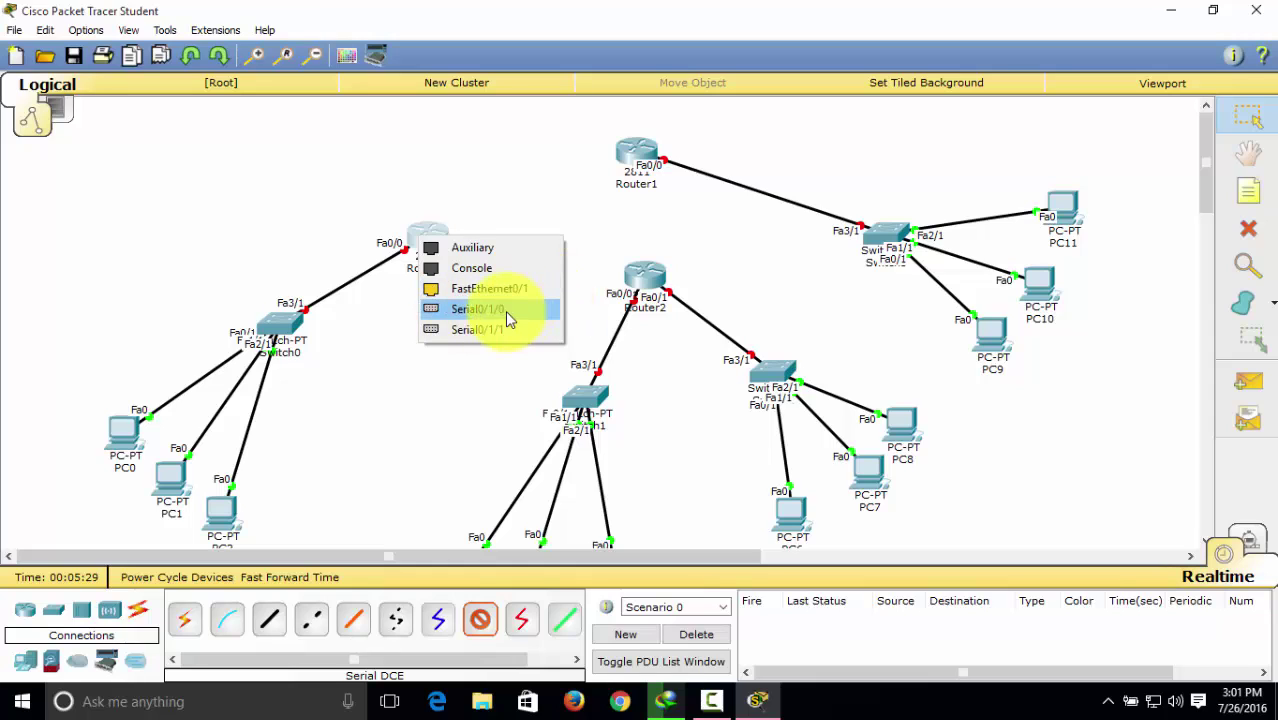
{"action": "left_click", "coordinate": [472, 308]}
{"action": "left_click", "coordinate": [630, 277]}
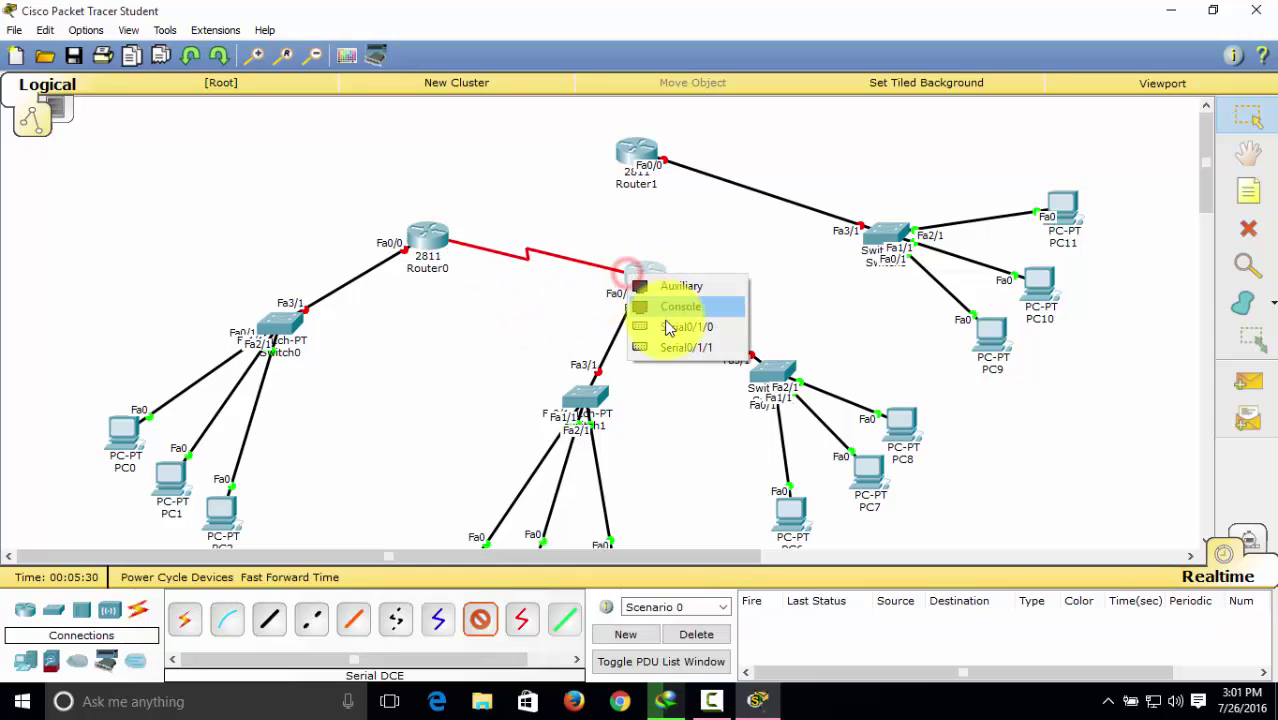
{"action": "left_click", "coordinate": [667, 327]}
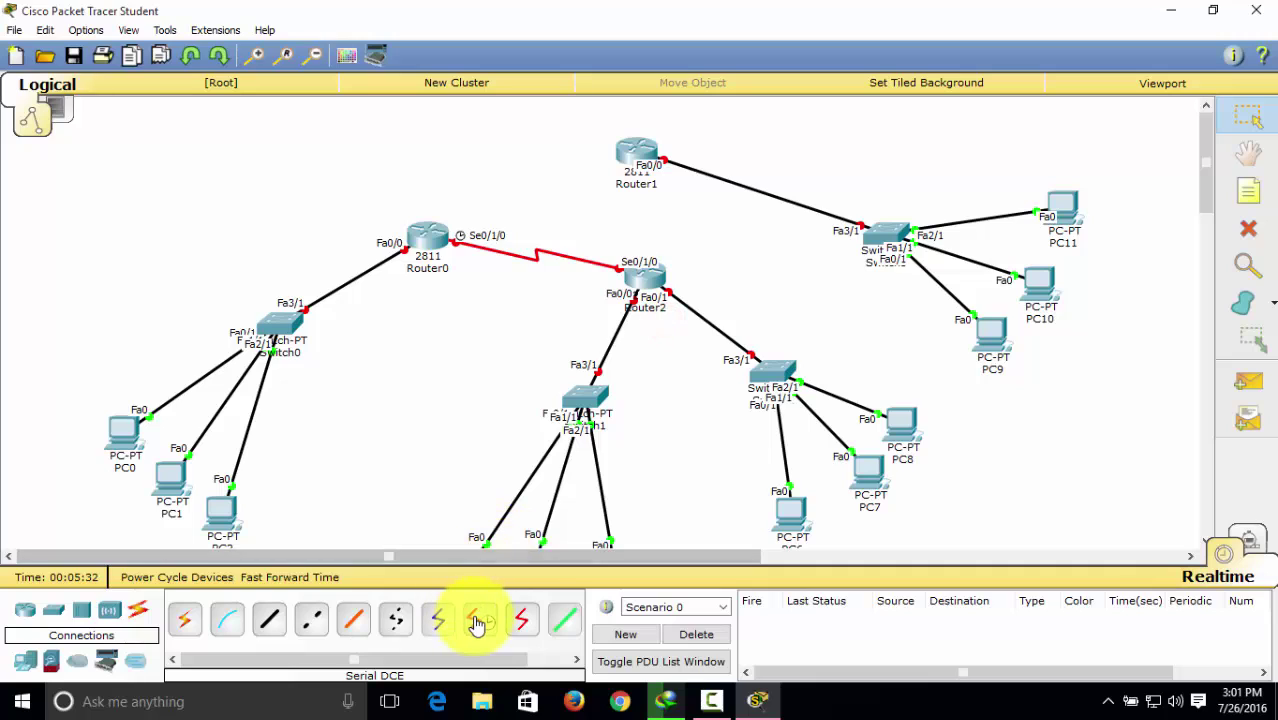
Link Router2 Se0/1/1 to Router1 Se0/1/0 with a serial DCE cable
{"action": "left_click", "coordinate": [640, 288]}
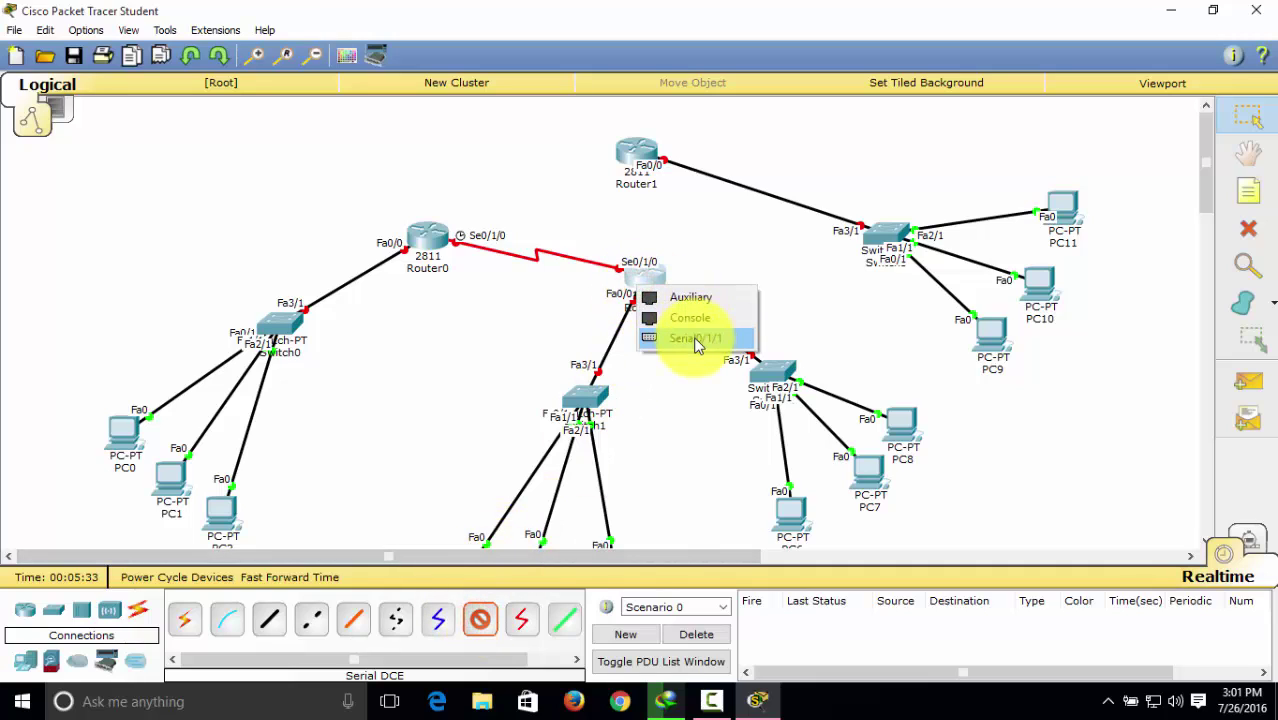
{"action": "left_click", "coordinate": [697, 341]}
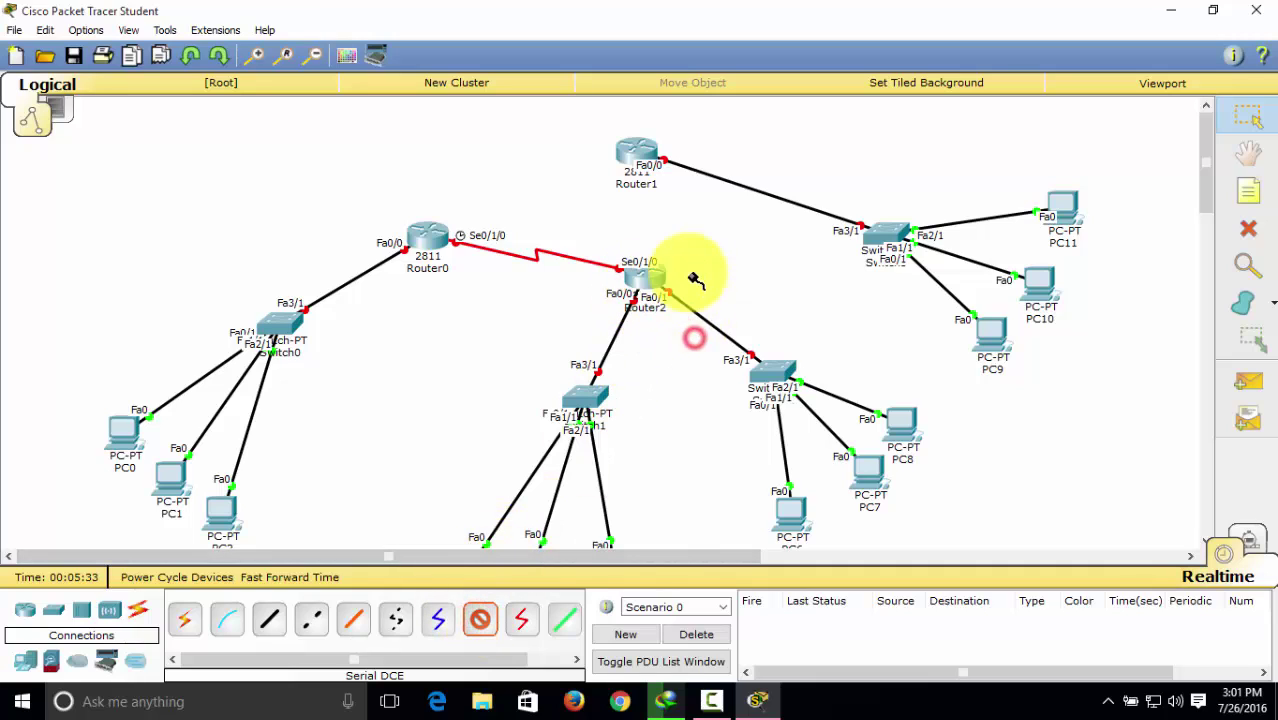
{"action": "left_click", "coordinate": [636, 147]}
{"action": "left_click", "coordinate": [686, 220]}
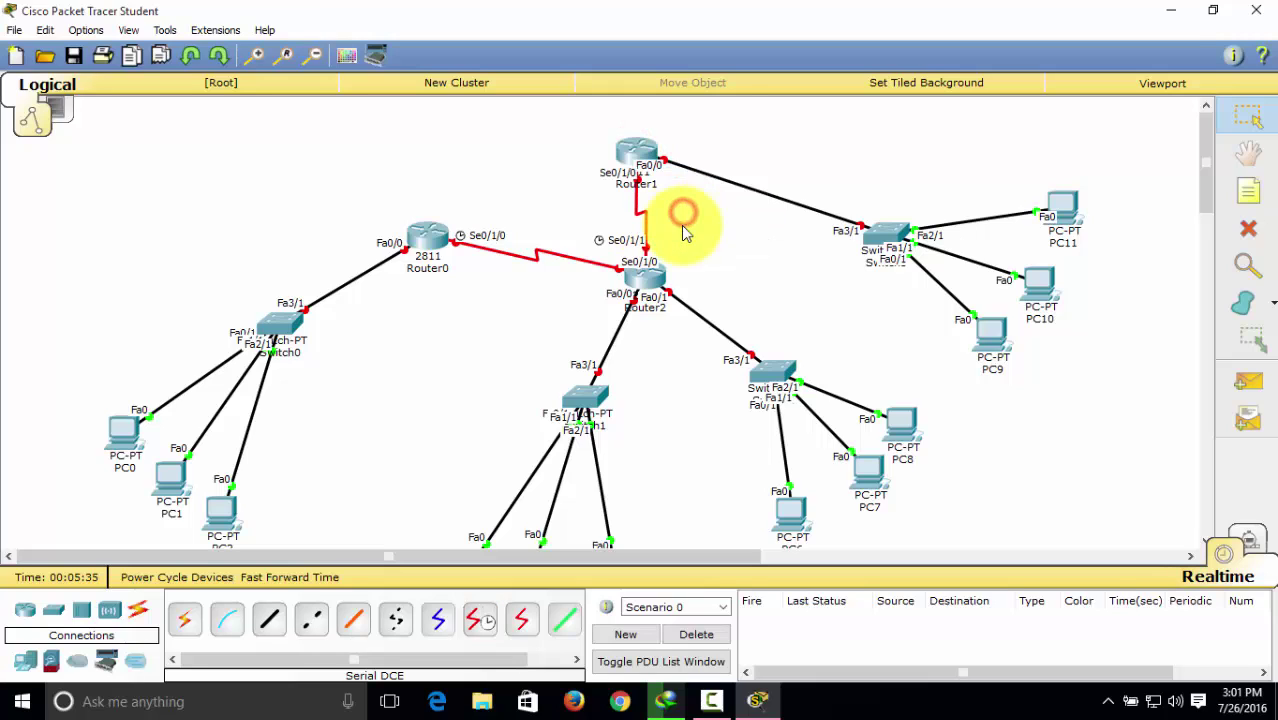
Close the triangle with a Serial DCE link from Router1 Se0/1/1 to Router0 Se0/1/1
{"action": "left_click", "coordinate": [488, 622]}
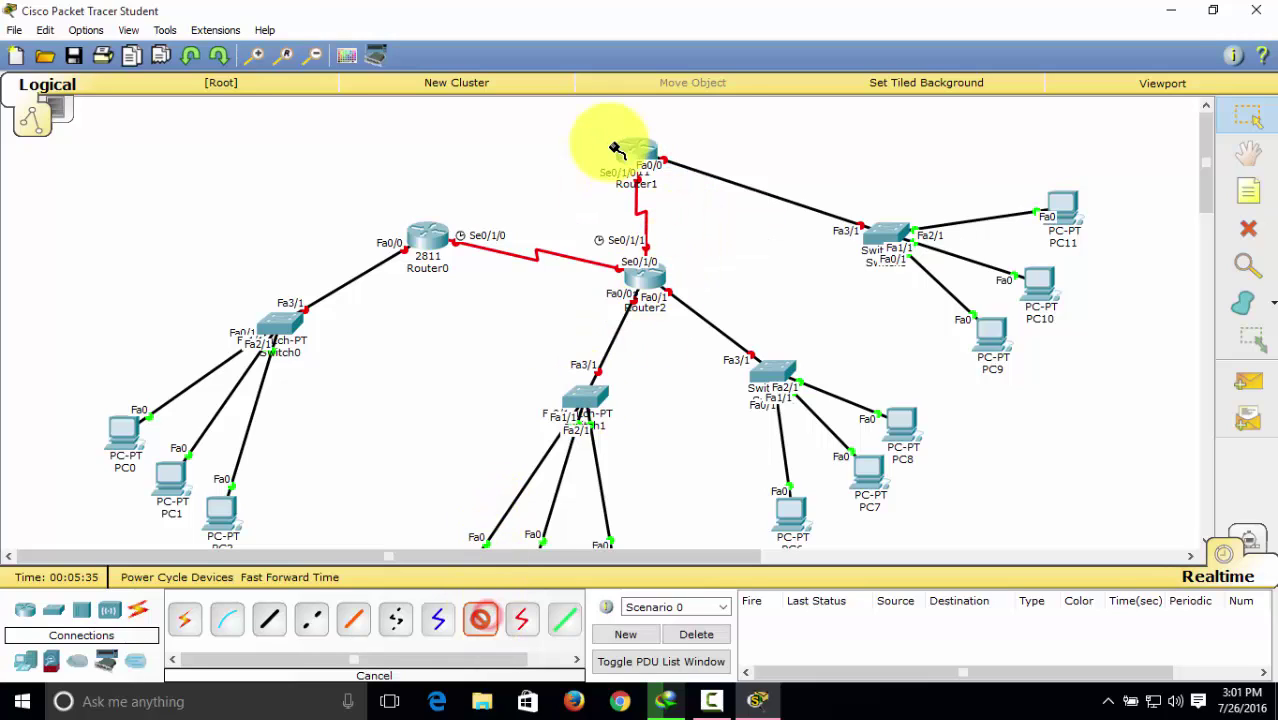
{"action": "left_click", "coordinate": [622, 142]}
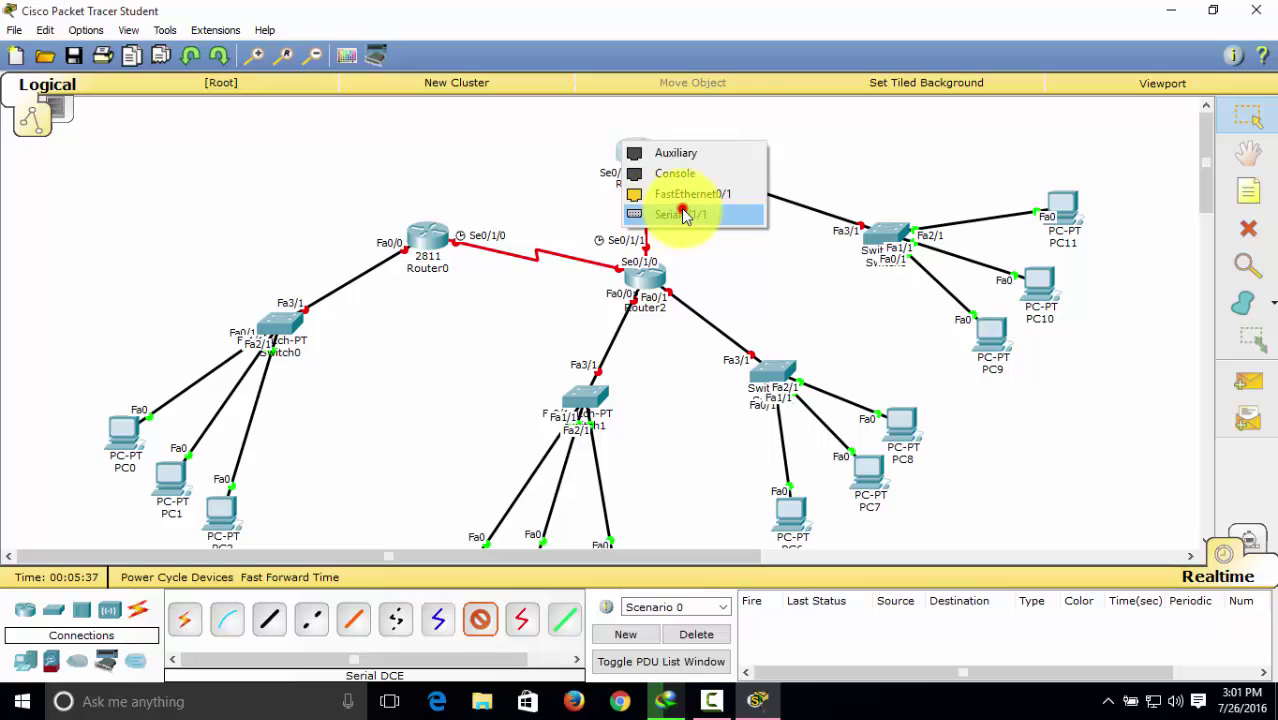
{"action": "left_click", "coordinate": [655, 214]}
{"action": "left_click", "coordinate": [430, 233]}
{"action": "left_click", "coordinate": [513, 314]}
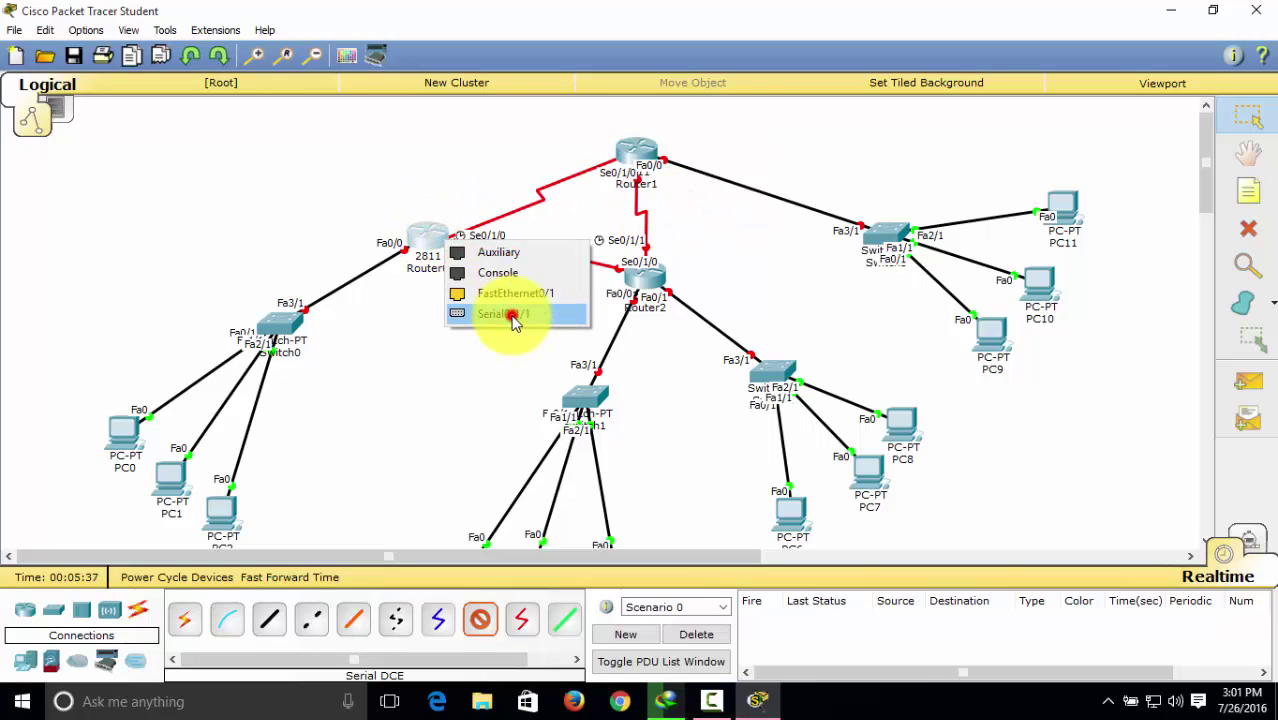
{"action": "left_click", "coordinate": [766, 250]}
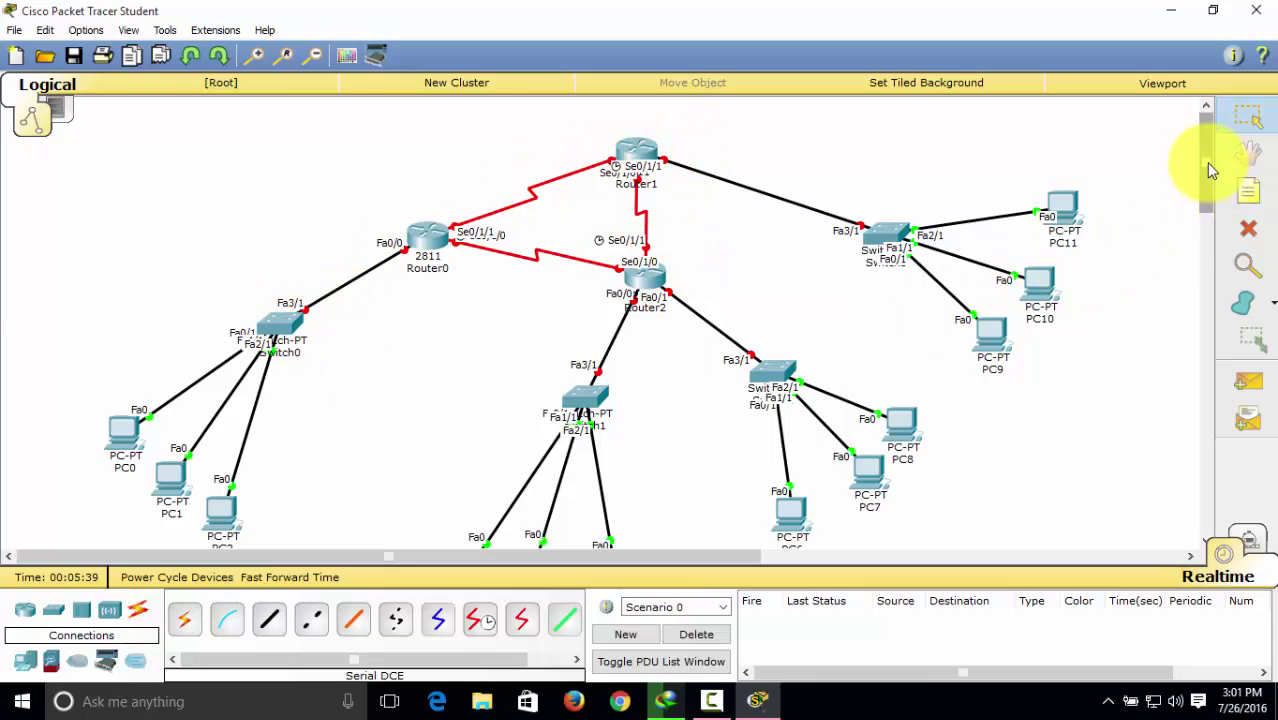
{"action": "left_click_drag", "start_coordinate": [1206, 162], "coordinate": [1203, 136]}
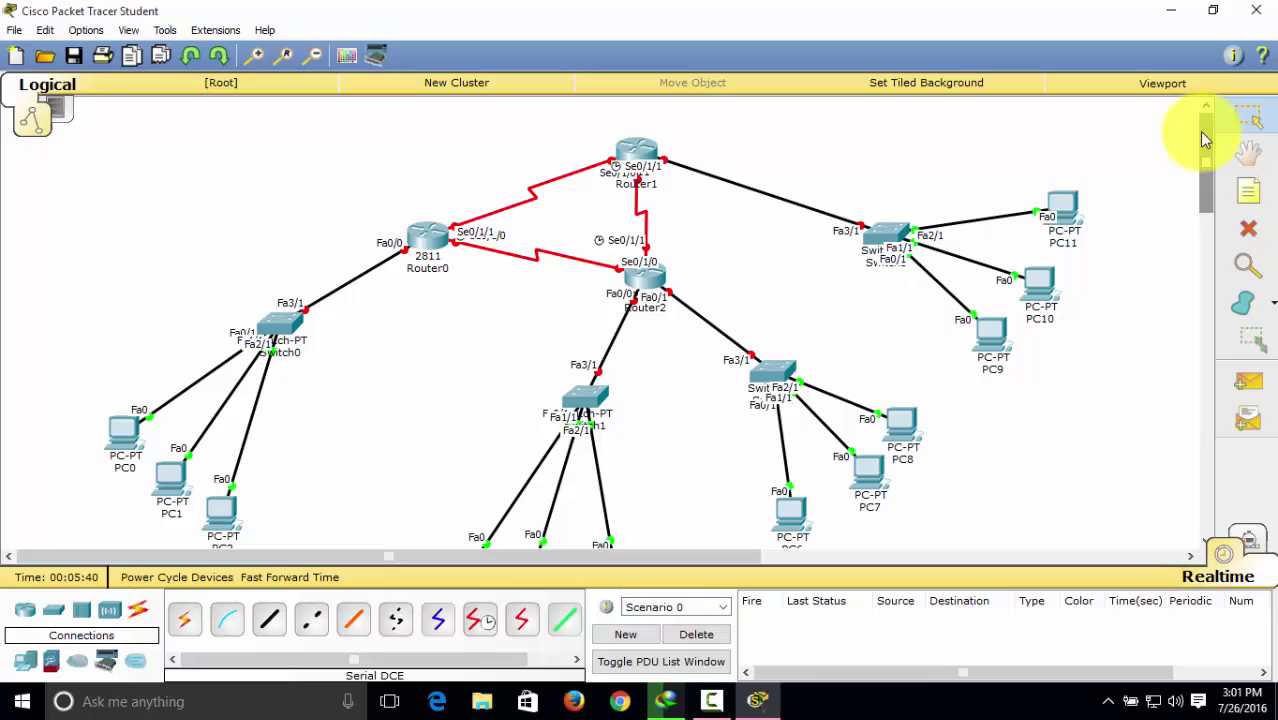
{"action": "scroll", "coordinate": [1201, 130], "scroll_direction": "down", "scroll_amount": 2}
{"action": "scroll", "coordinate": [1205, 125], "scroll_direction": "up", "scroll_amount": 2}
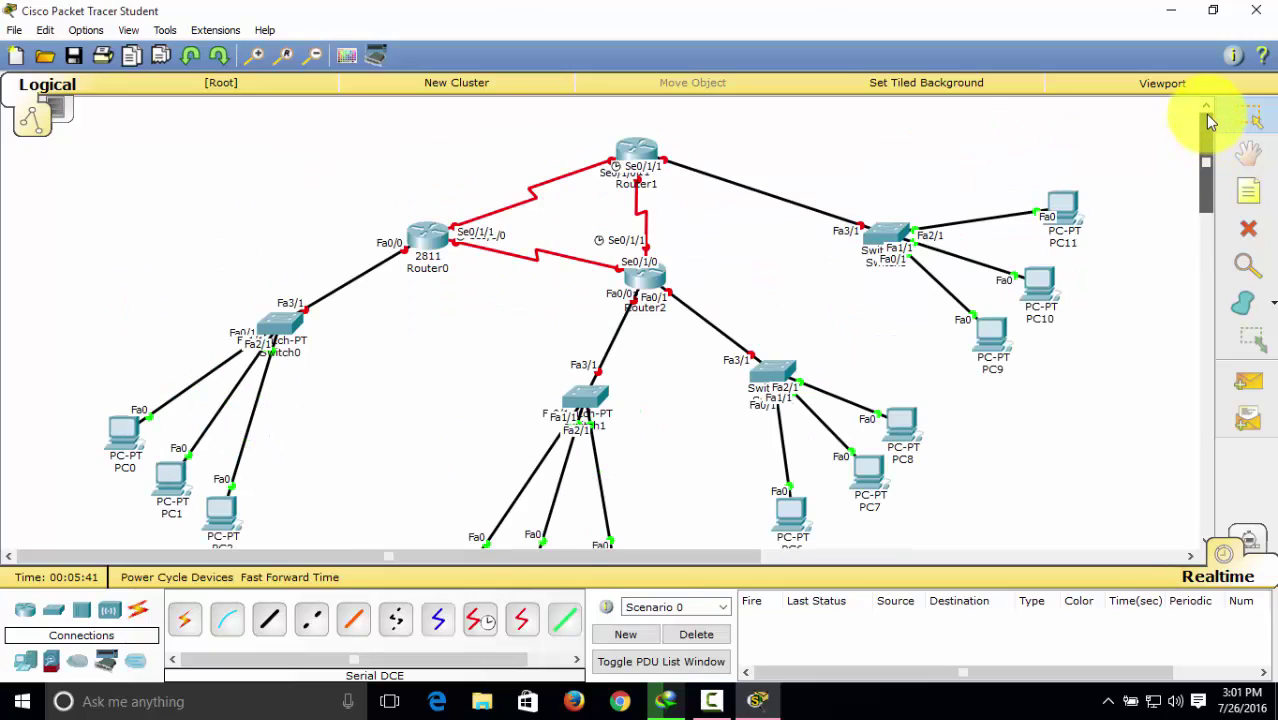
{"action": "scroll", "coordinate": [1207, 128], "scroll_direction": "down", "scroll_amount": 2}
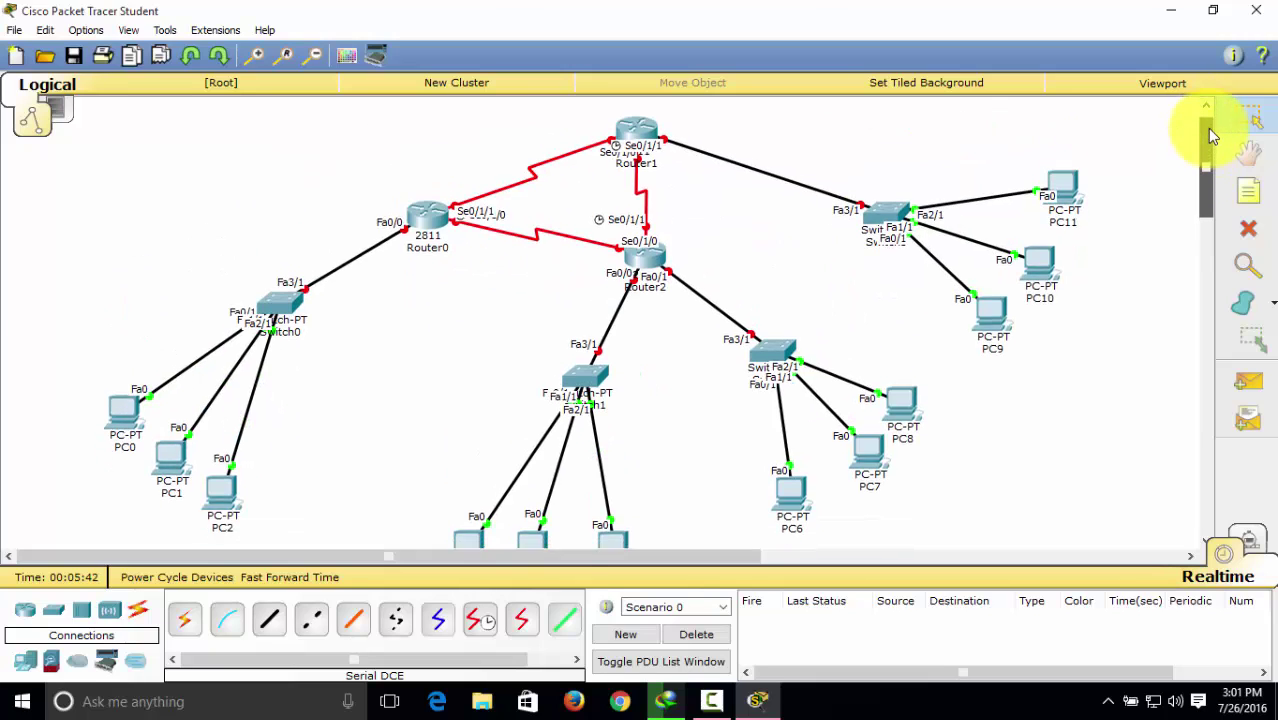
{"action": "scroll", "coordinate": [1207, 128], "scroll_direction": "up", "scroll_amount": 2}
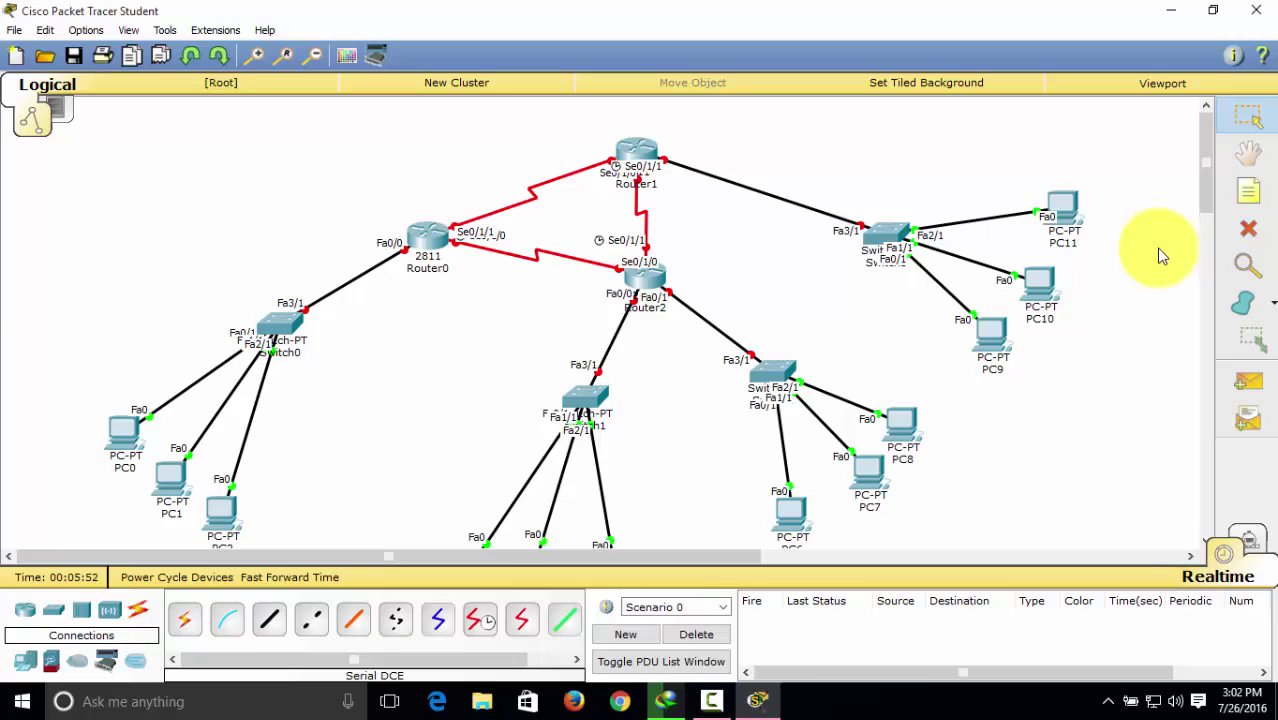
{"action": "left_click", "coordinate": [895, 172]}
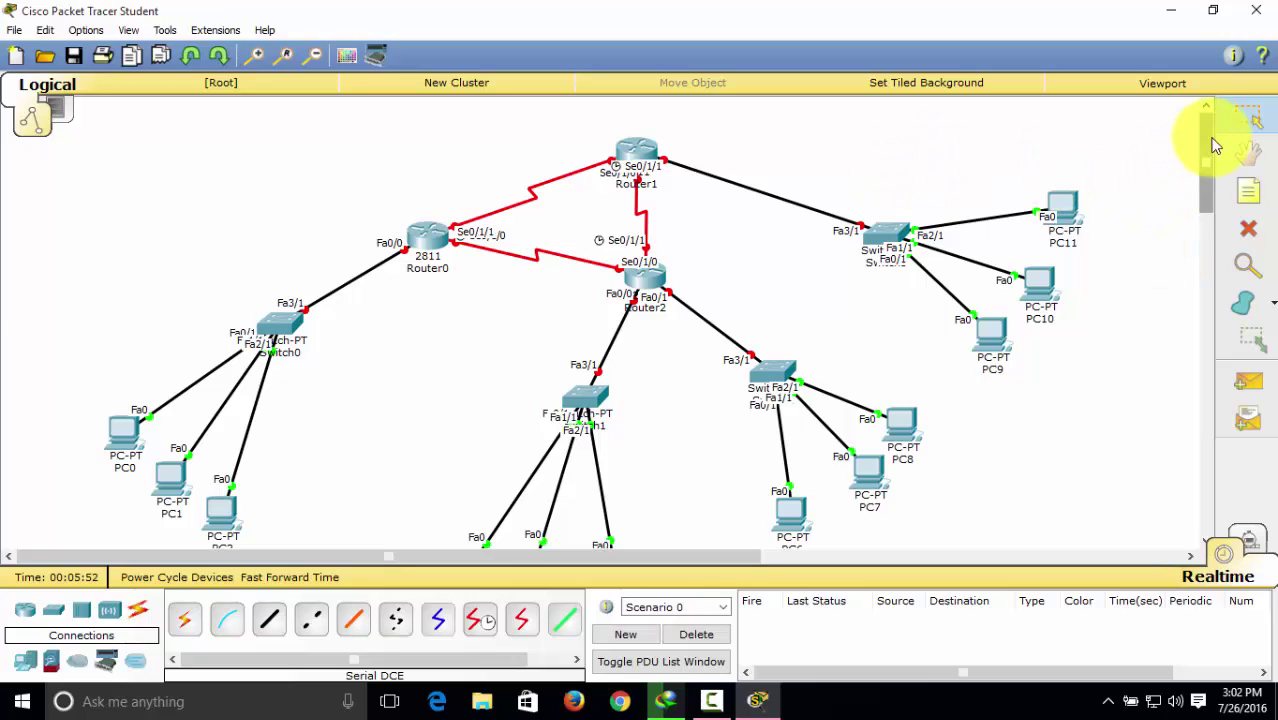
{"action": "scroll", "coordinate": [1208, 155], "scroll_direction": "down", "scroll_amount": 3}
{"action": "scroll", "coordinate": [1208, 155], "scroll_direction": "up", "scroll_amount": 3}
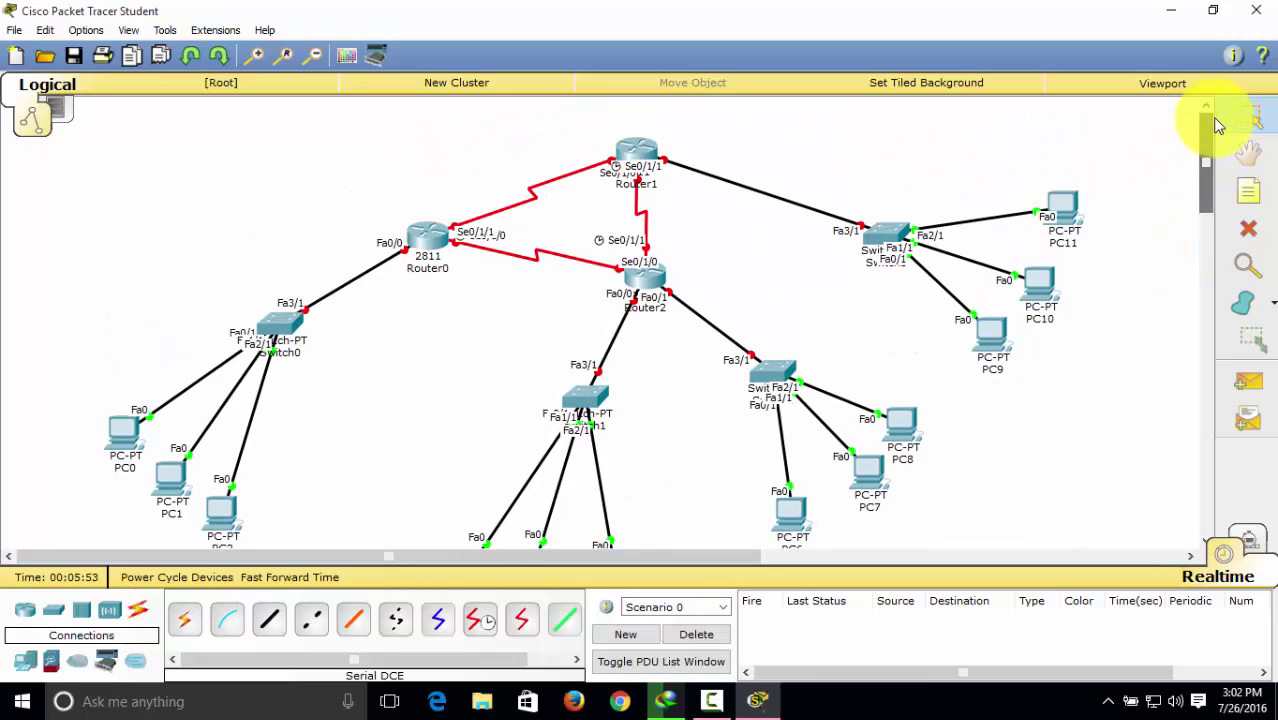
{"action": "mouse_move", "coordinate": [1204, 146]}
{"action": "left_mouse_down"}
{"action": "mouse_move", "coordinate": [1205, 200]}
{"action": "mouse_move", "coordinate": [1205, 128]}
{"action": "left_mouse_up"}
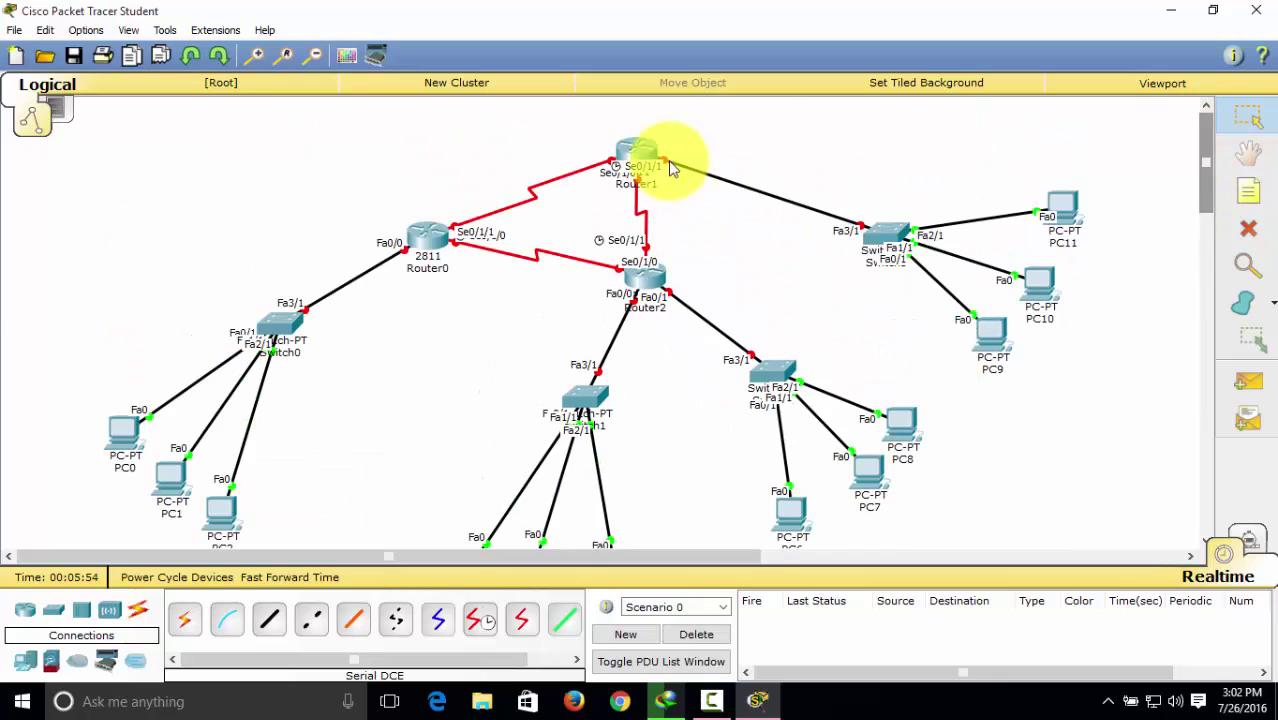